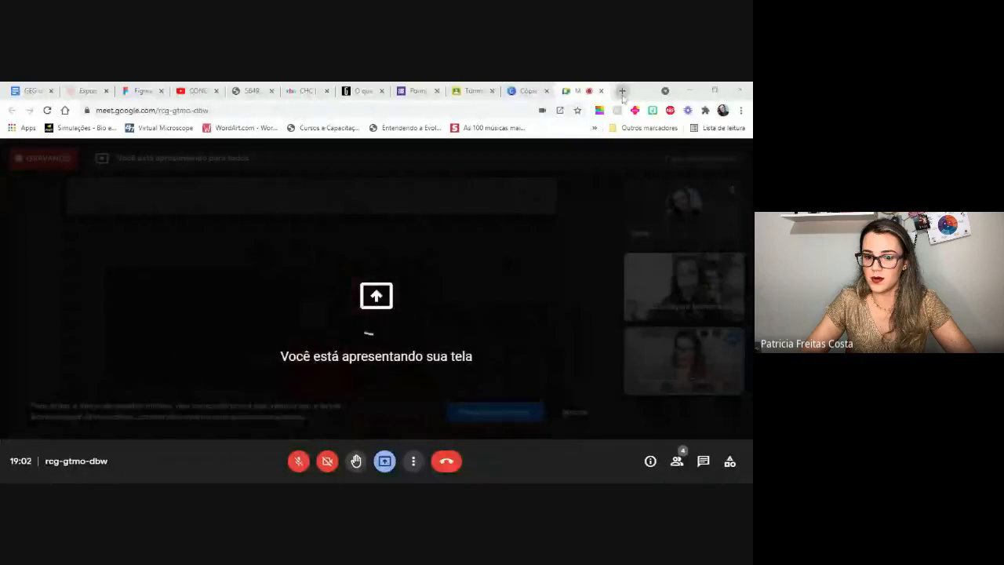
- Open Google Classroom from the Google apps list in a new browser tab and close that tab
click(622, 91)
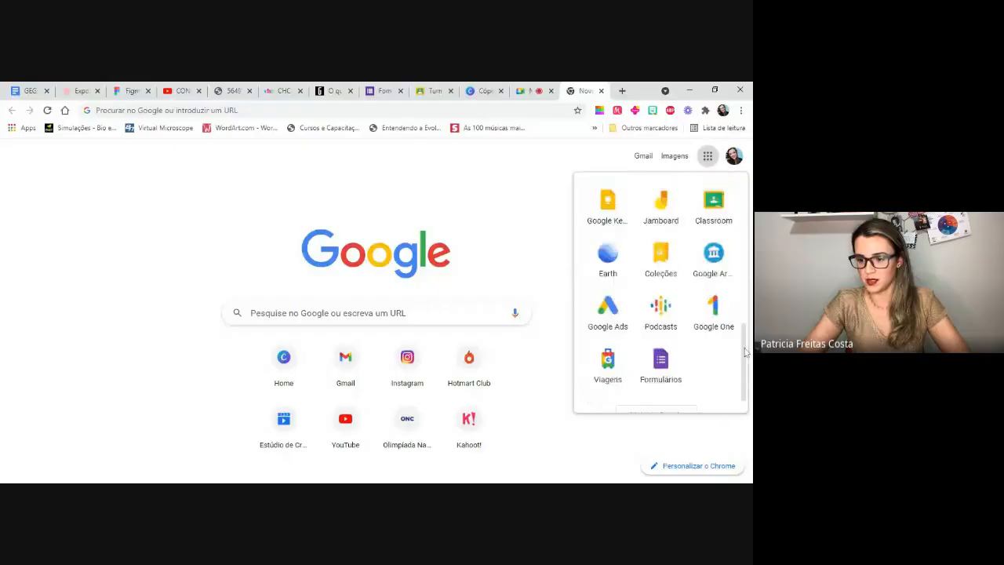
scroll(746, 213, down, 2)
scroll(746, 214, up, 10)
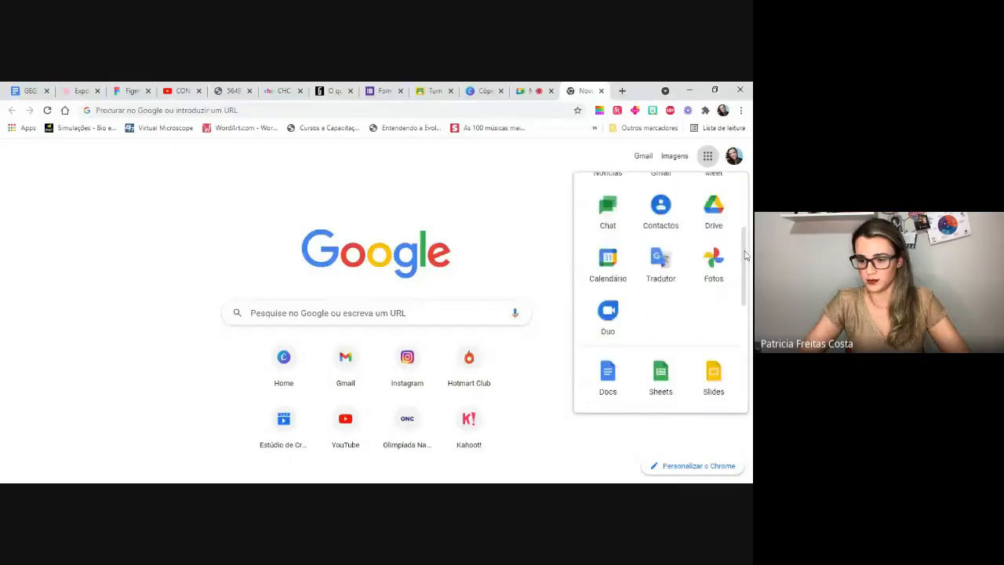
drag(746, 214, 747, 350)
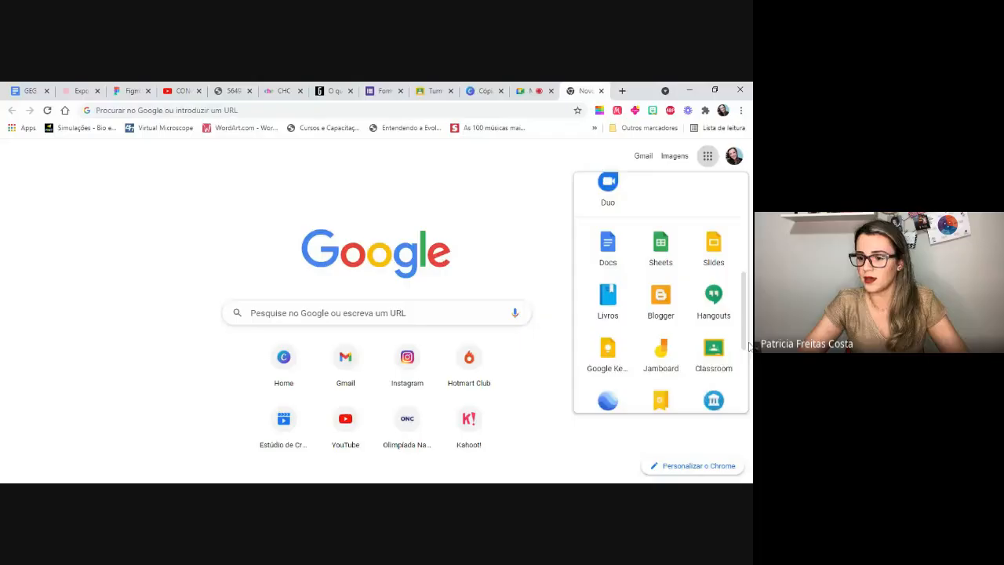
scroll(745, 345, down, 1)
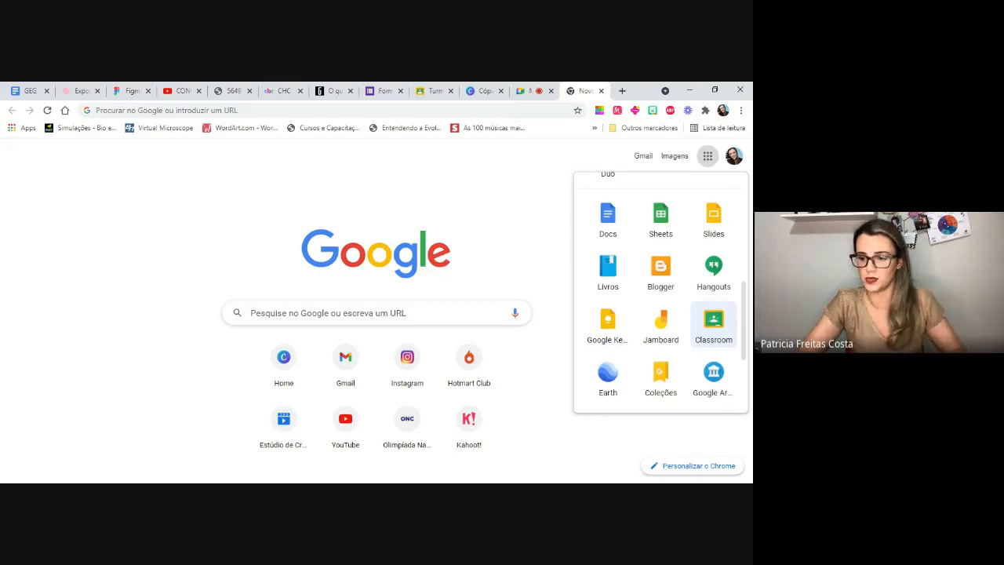
click(716, 327)
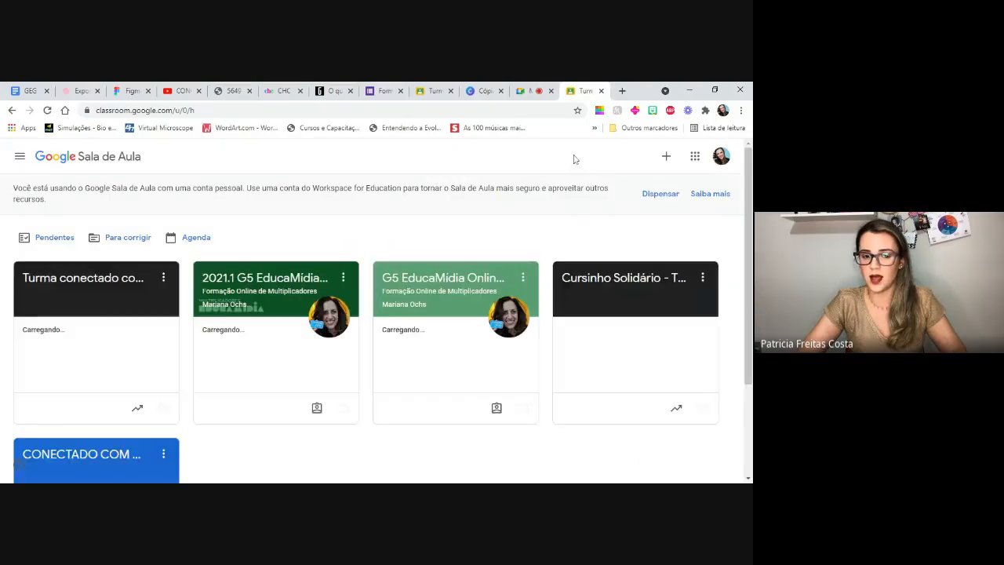
click(601, 91)
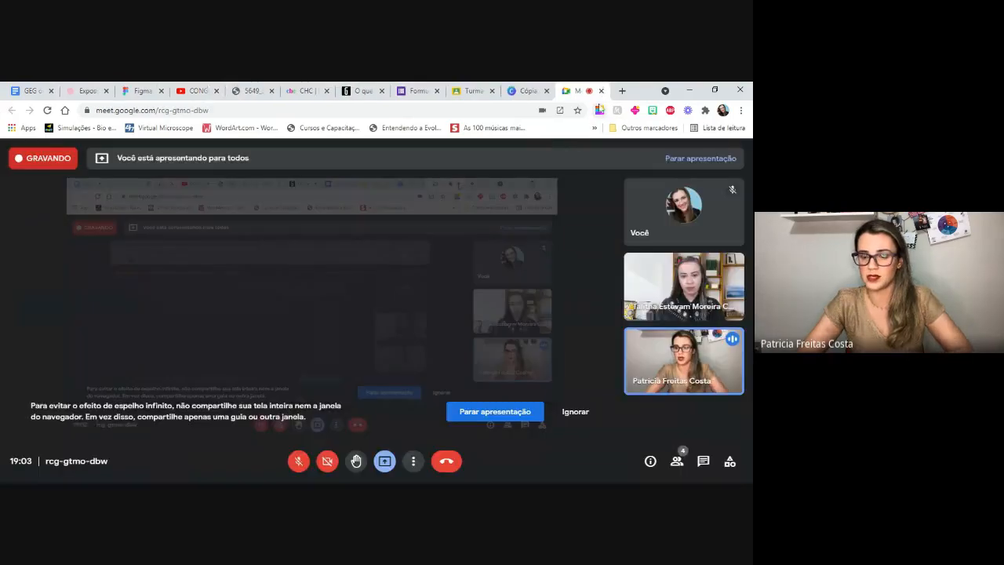
- Switch to the Classroom page of the school account and review the Google apps and signed-in accounts
click(472, 92)
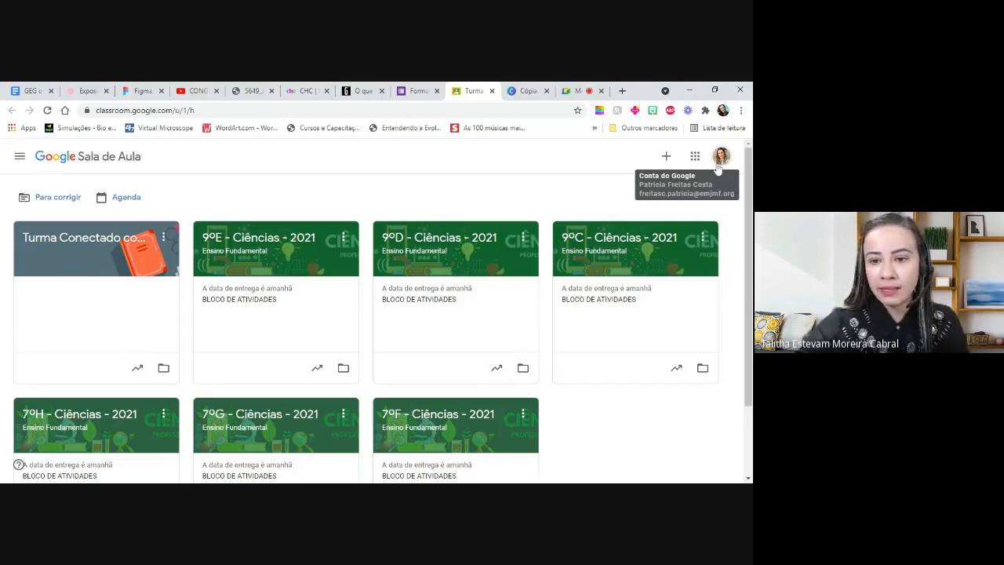
click(695, 157)
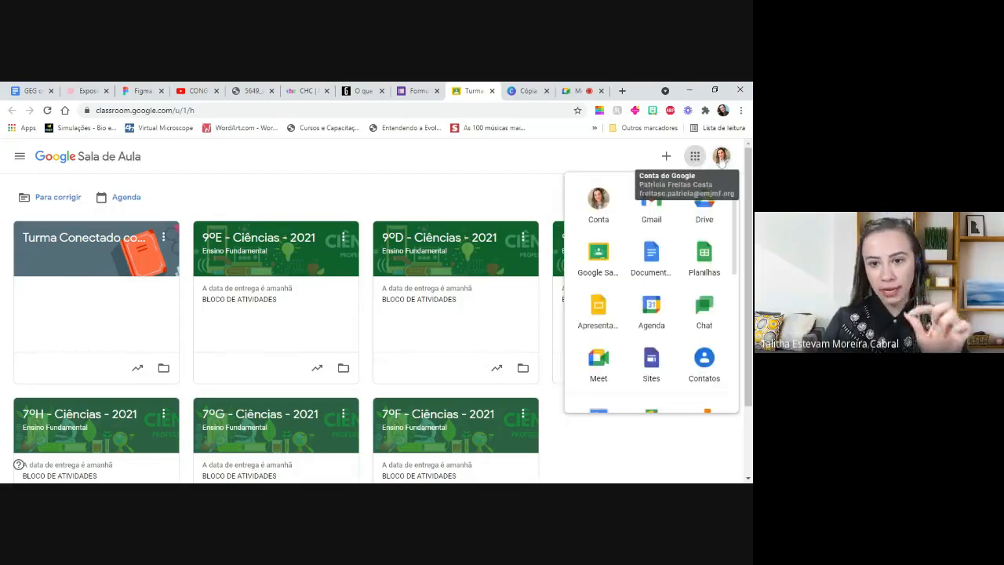
click(721, 158)
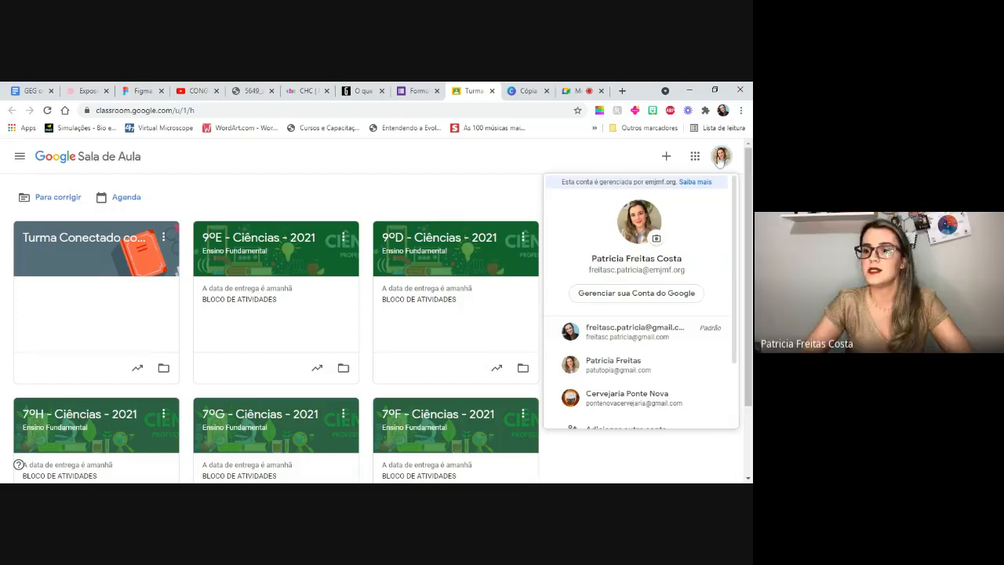
click(618, 160)
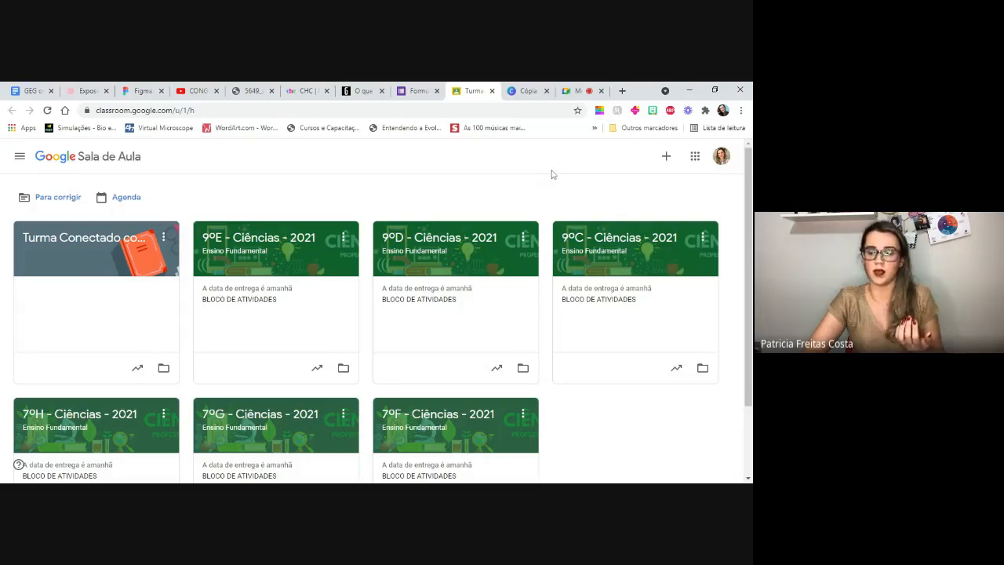
click(722, 157)
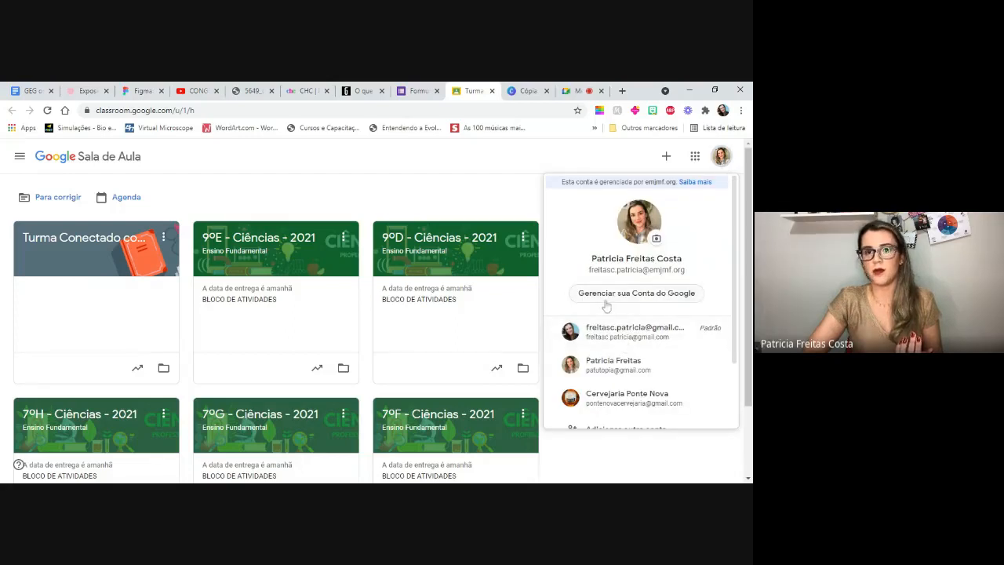
click(573, 153)
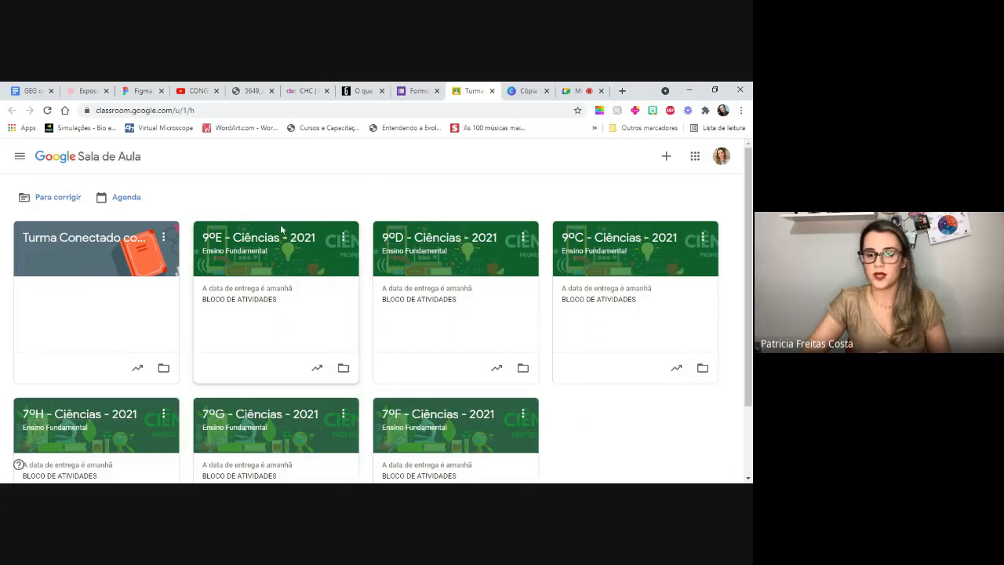
- View the 9ºE - Ciências - 2021 class page and return to the class list
click(249, 243)
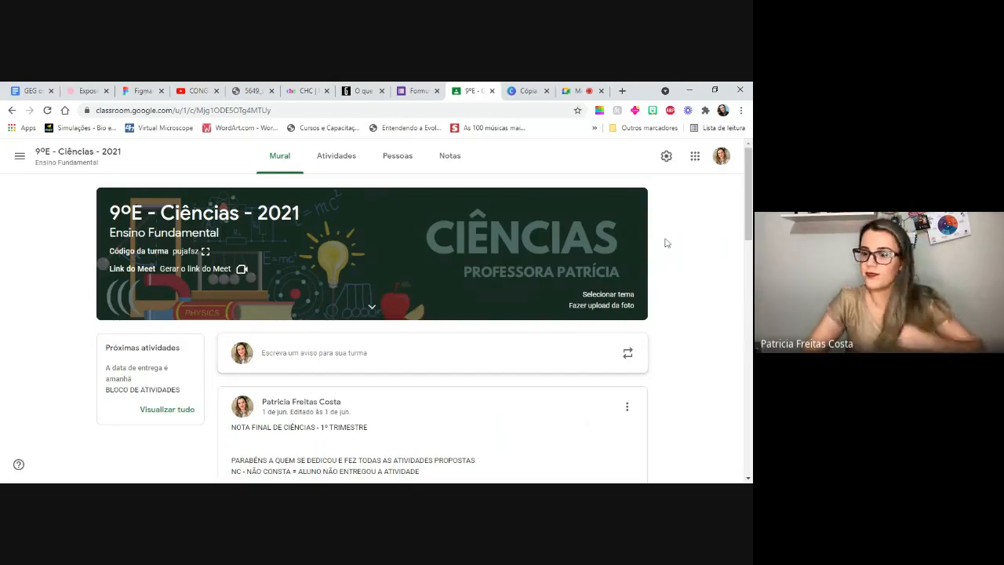
click(11, 110)
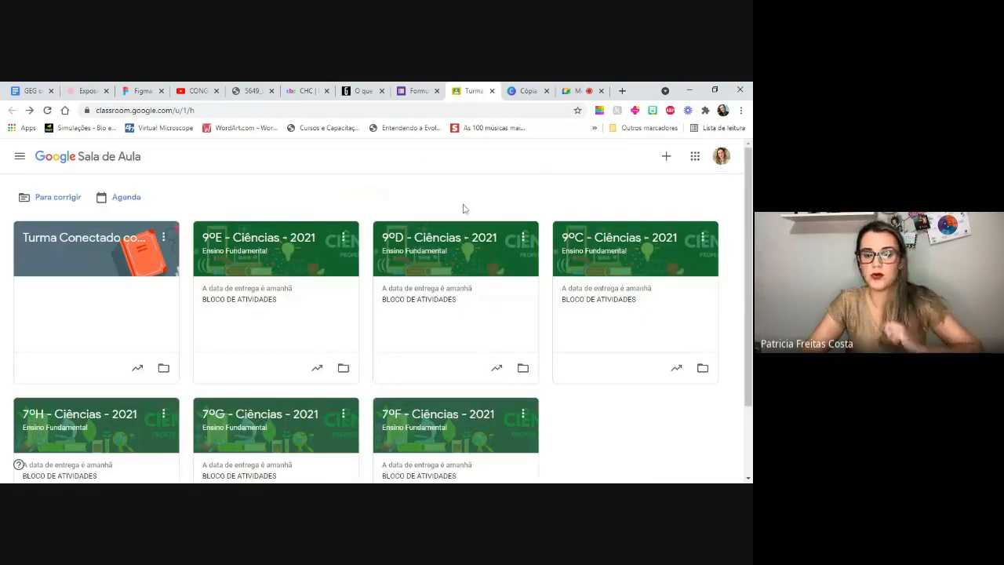
- Open the form for creating a new class and dismiss it without filling it in
click(666, 157)
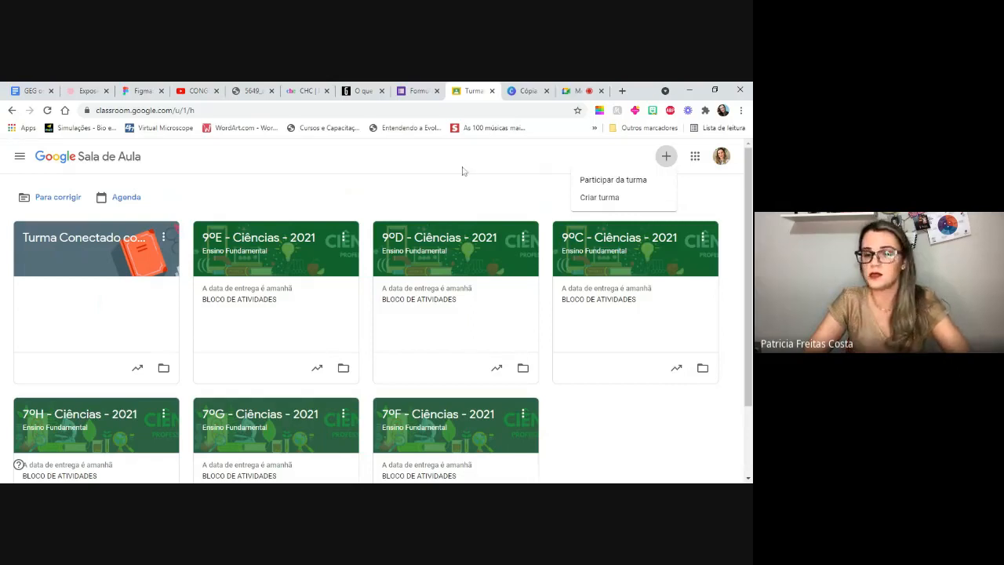
click(593, 200)
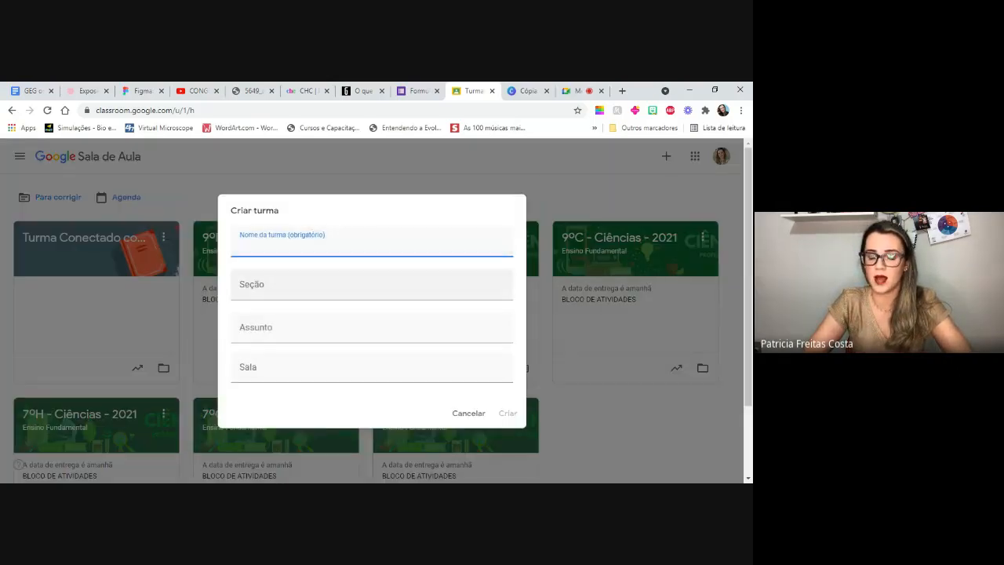
click(538, 179)
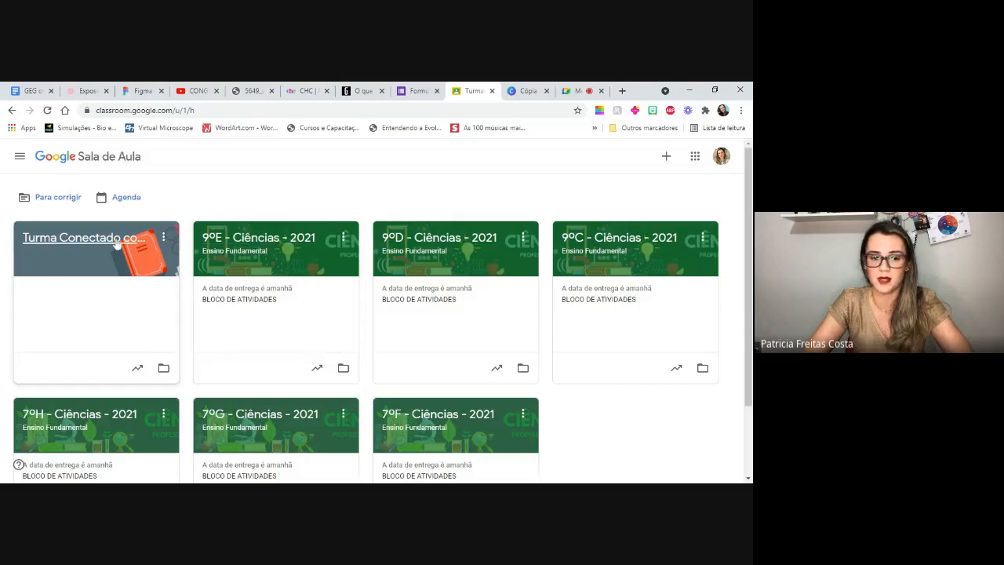
- Open the Atividades page of the 9ºE - Ciências - 2021 class and look through its topics
click(267, 245)
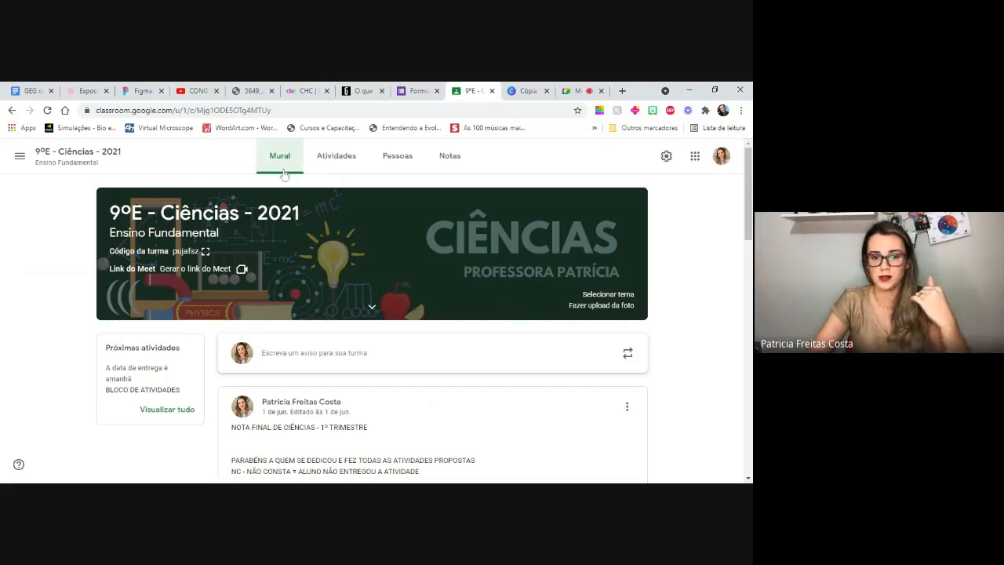
click(334, 161)
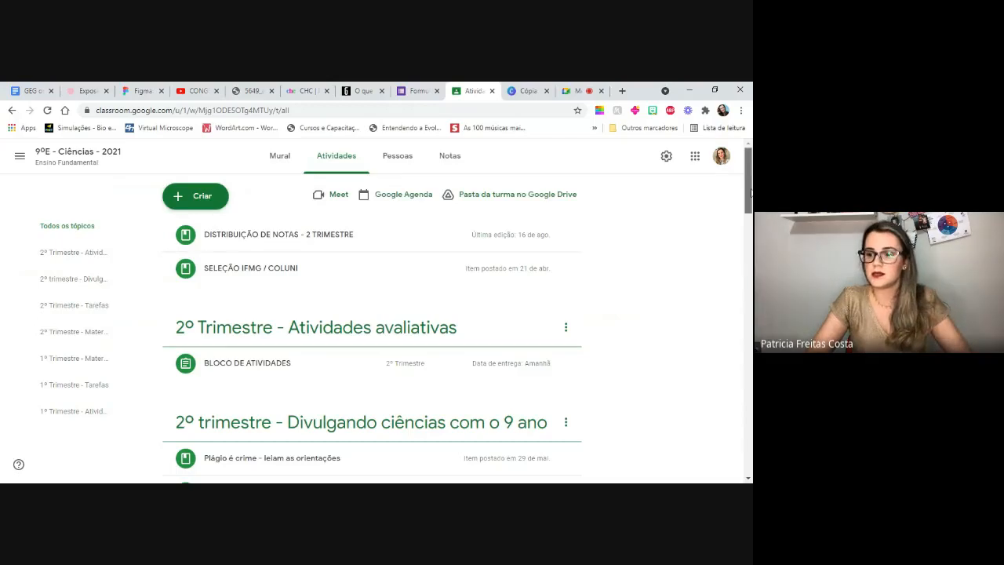
drag(750, 193, 751, 216)
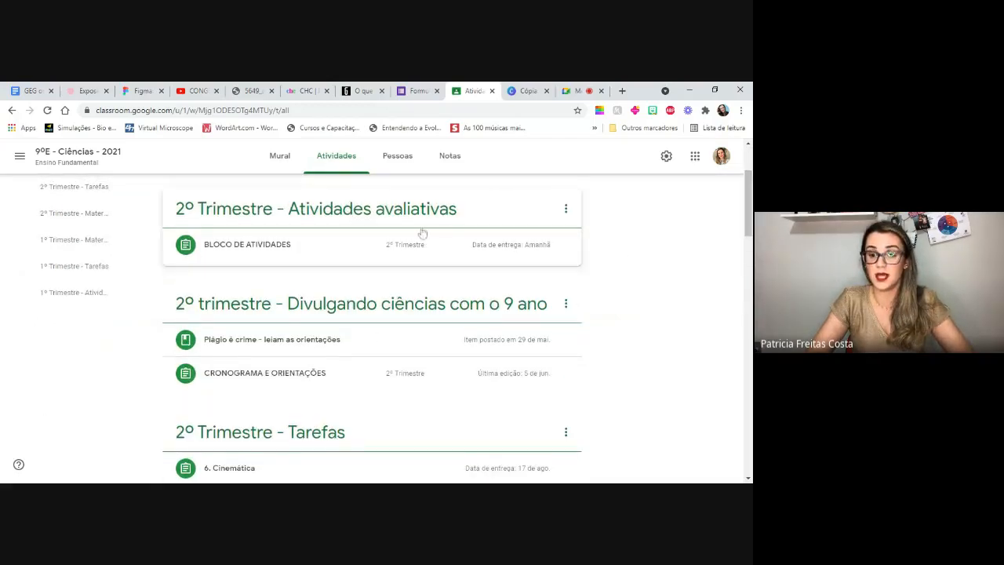
drag(750, 228, 750, 361)
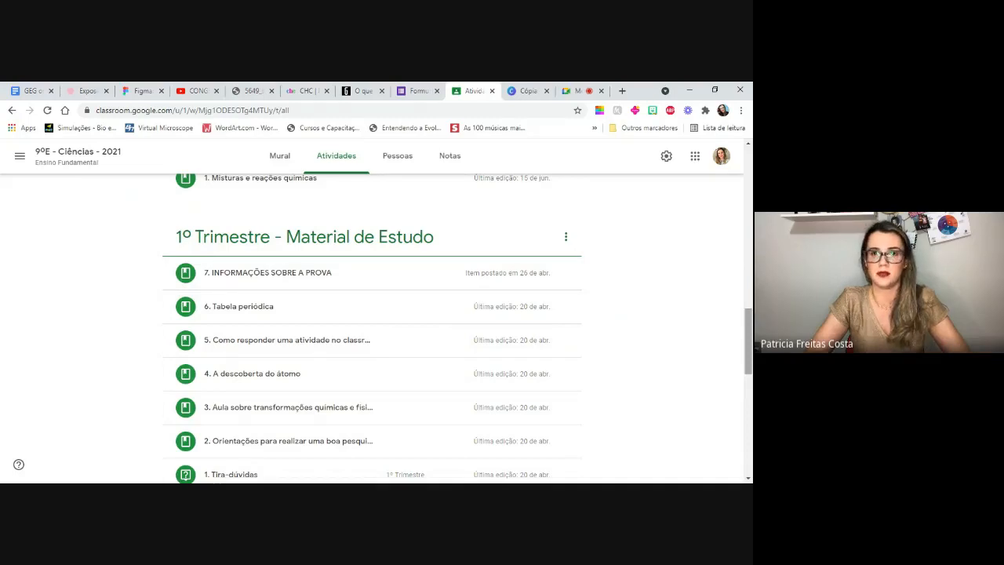
scroll(211, 214, up, 15)
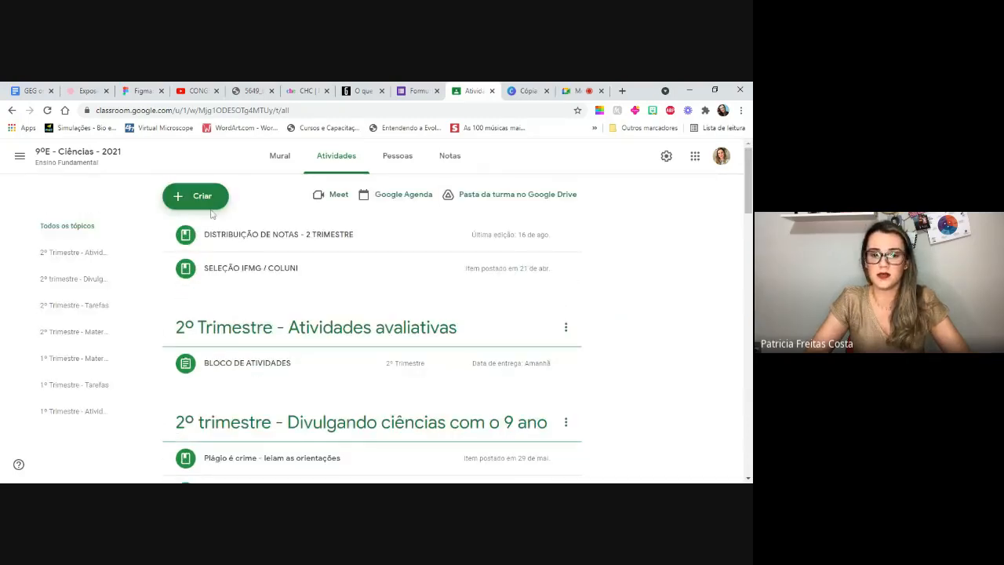
- Add a topic named "2º notas" to the 9ºE class's Atividades page
click(204, 202)
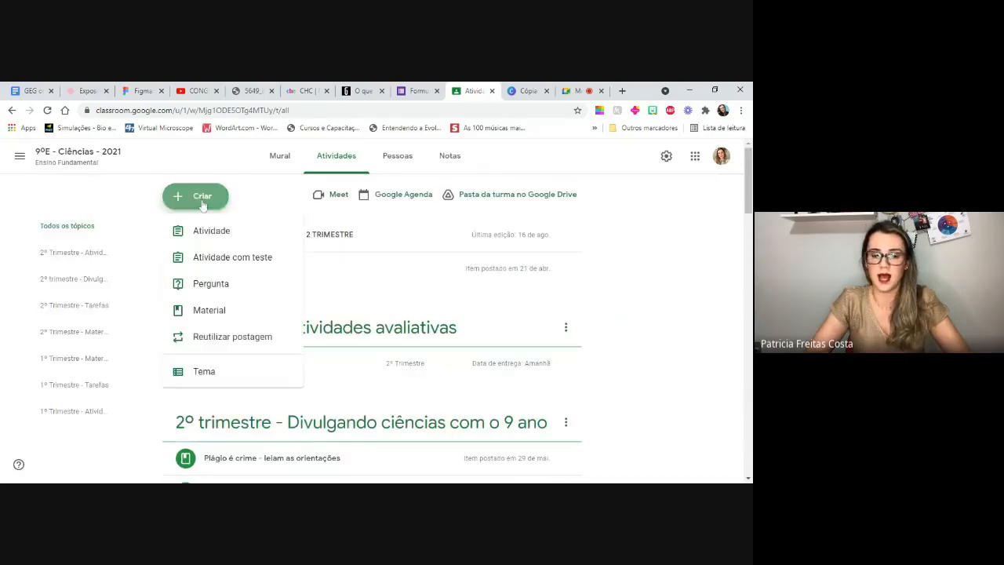
click(203, 374)
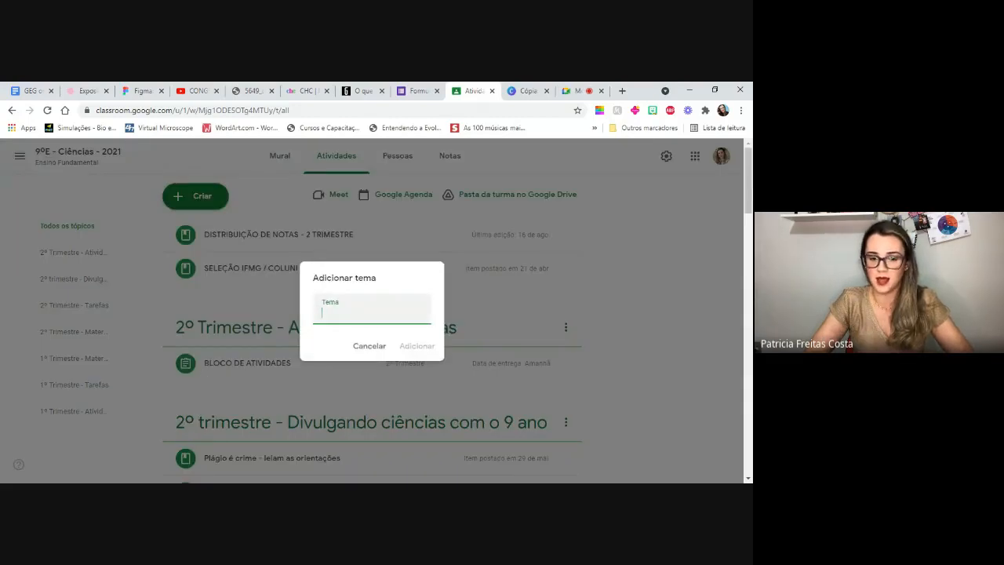
text(2)
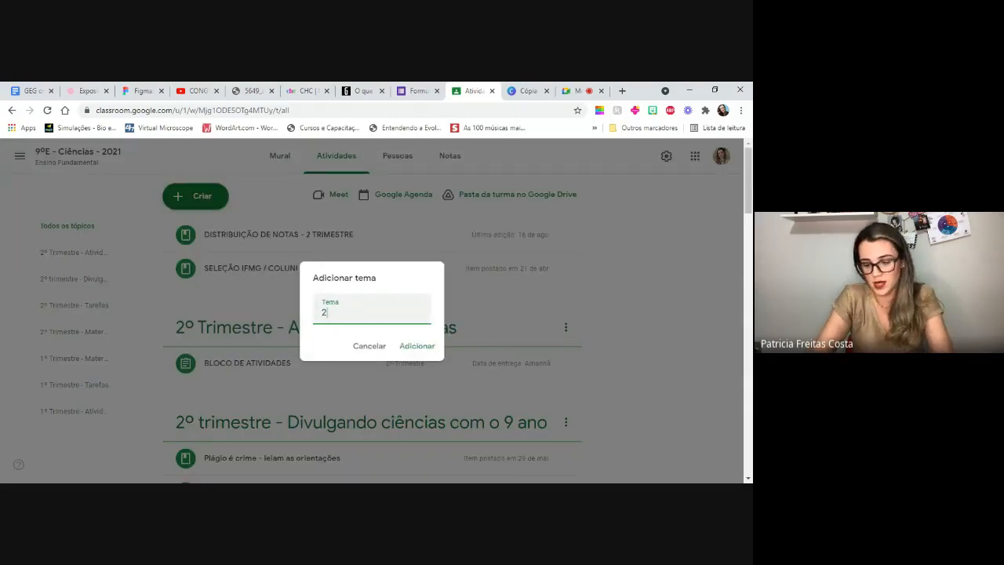
text(º notas)
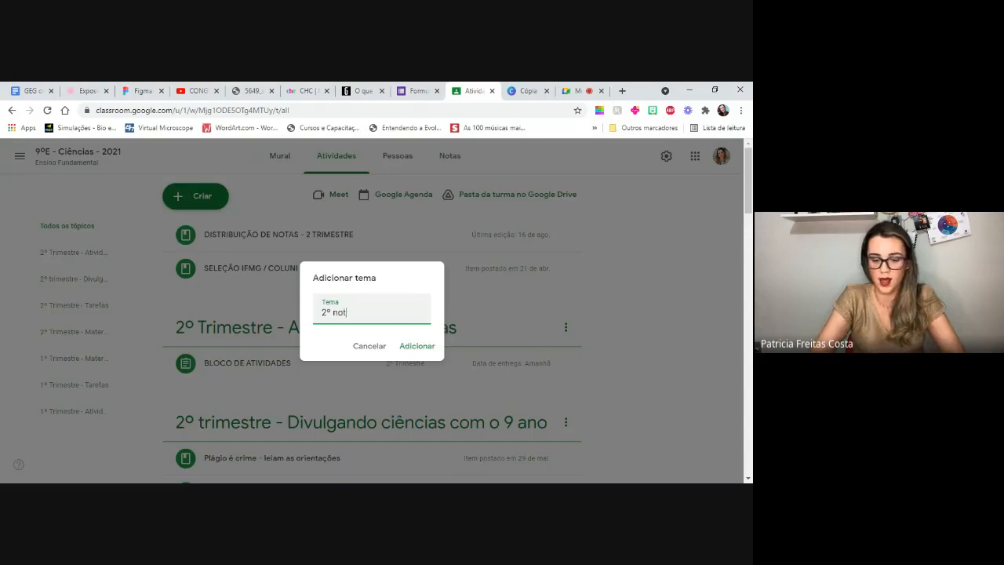
click(415, 347)
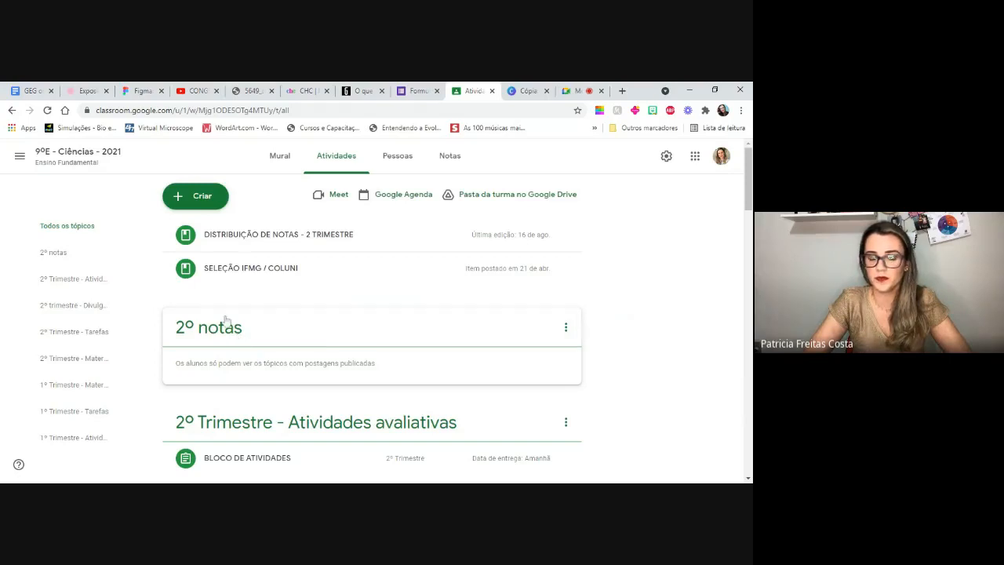
- Look through the topics and posts on the Atividades page down to the 1º Trimestre study material
mouse_move(751, 198)
mouse_down()
mouse_move(751, 222)
mouse_move(750, 201)
mouse_up()
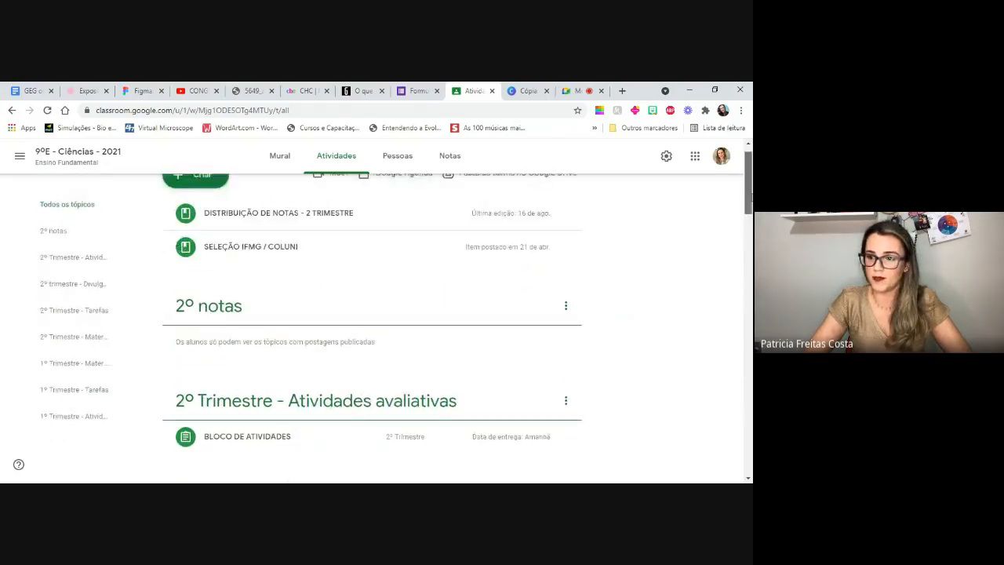
scroll(531, 192, up, 1)
scroll(531, 192, down, 10)
scroll(455, 330, down, 10)
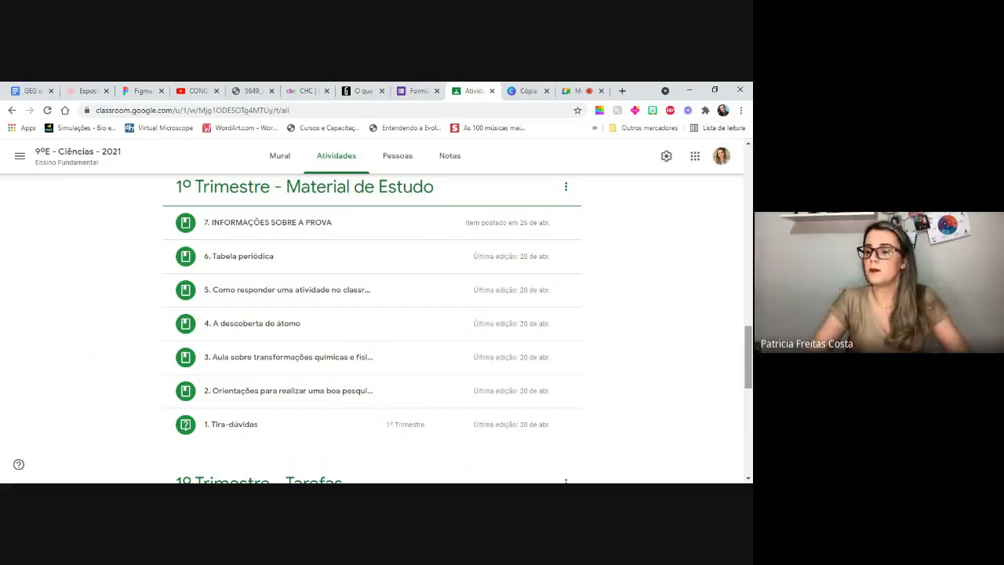
scroll(752, 343, up, 2)
drag(752, 343, 751, 197)
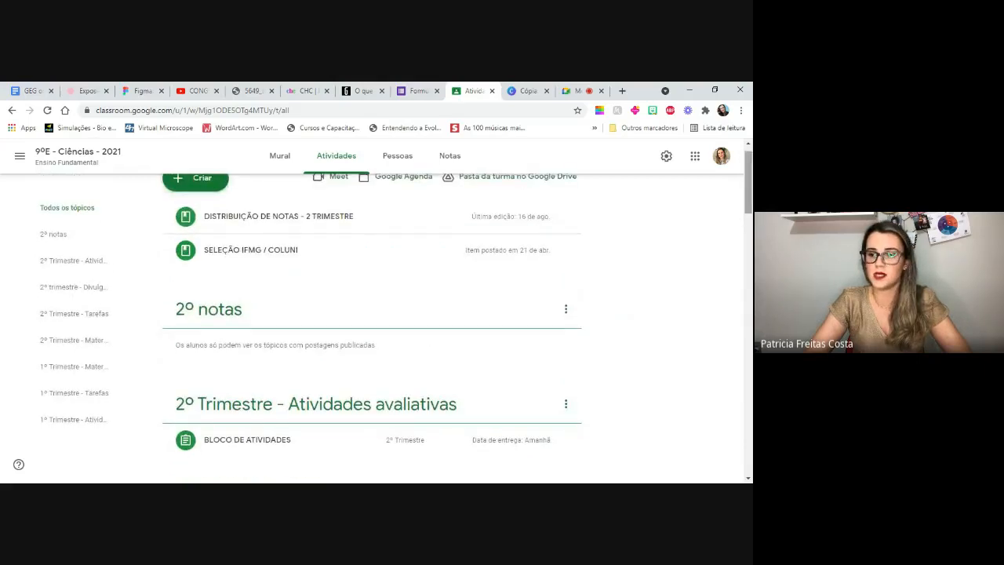
scroll(226, 200, up, 1)
- Start a new material post titled "Material complementar" and view the file types that can be created as attachments
click(207, 196)
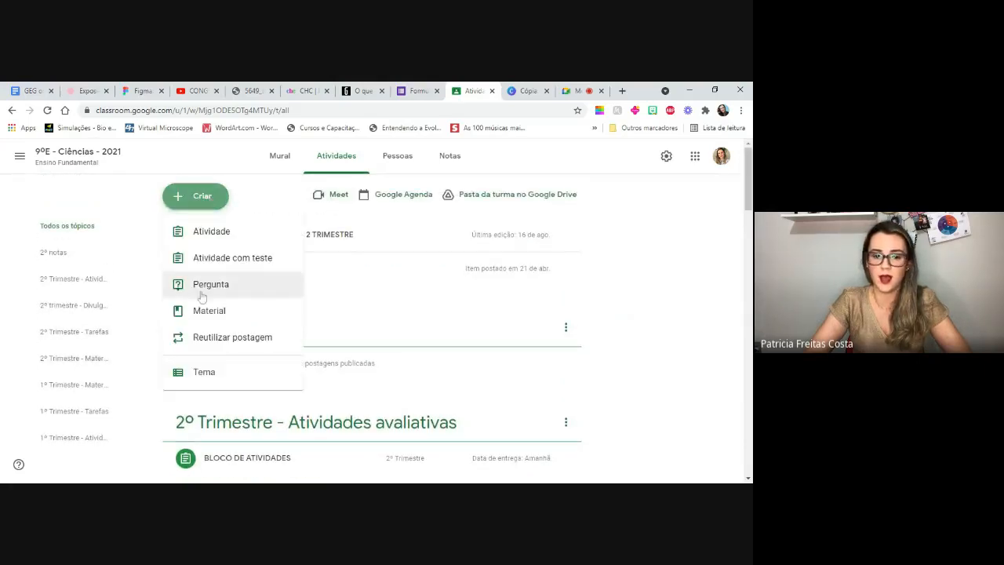
click(204, 313)
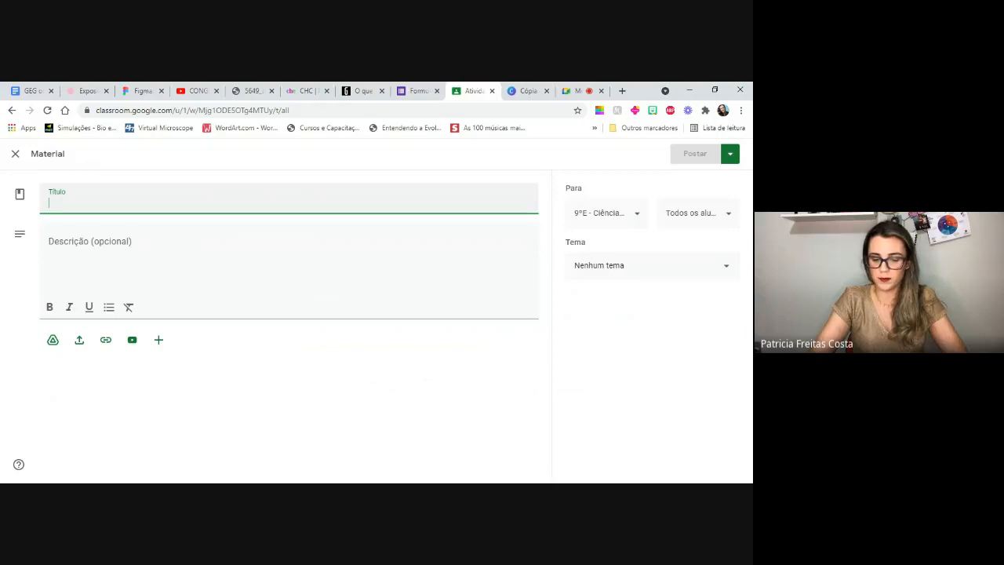
text(Material compleme)
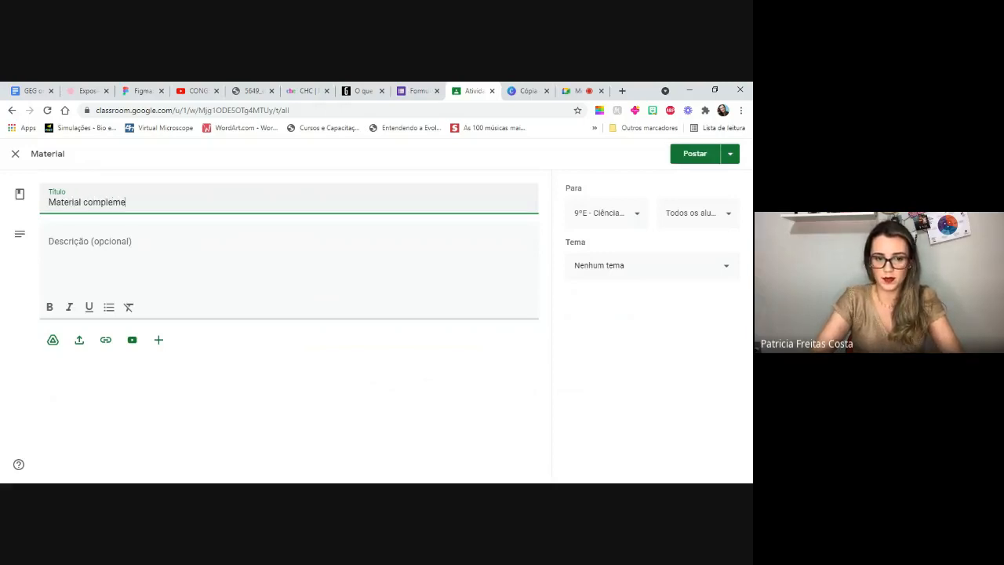
text(ntar)
click(117, 229)
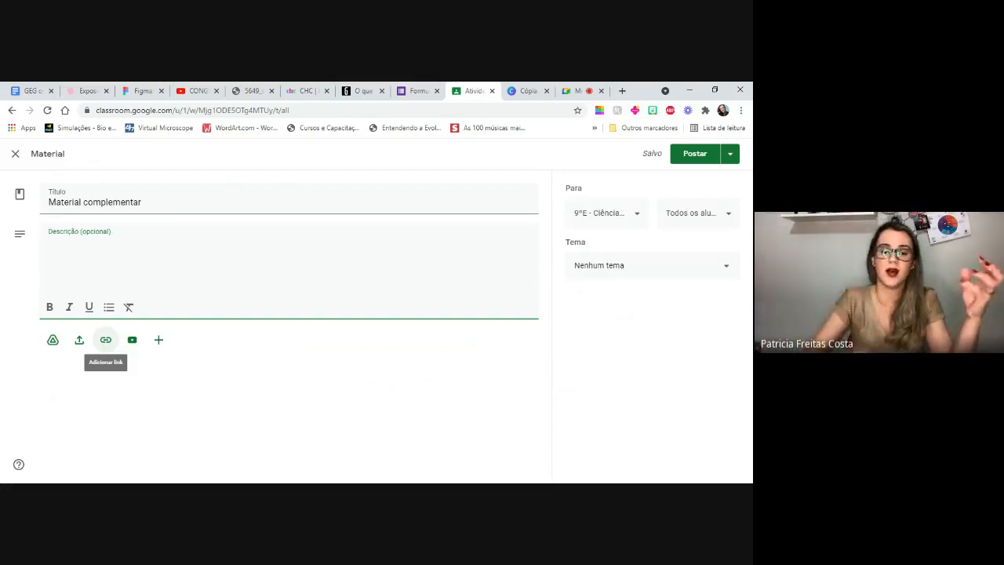
click(158, 340)
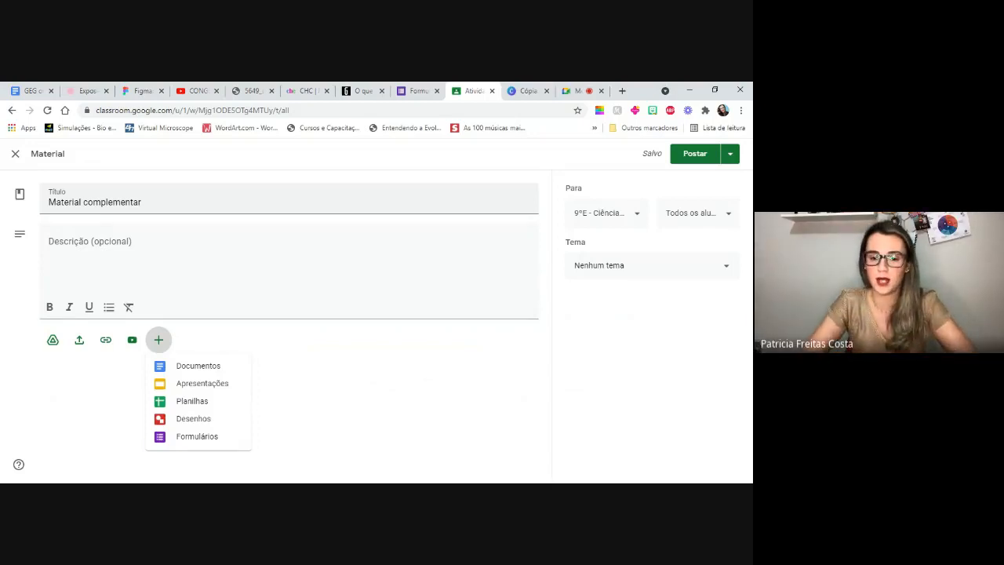
click(329, 271)
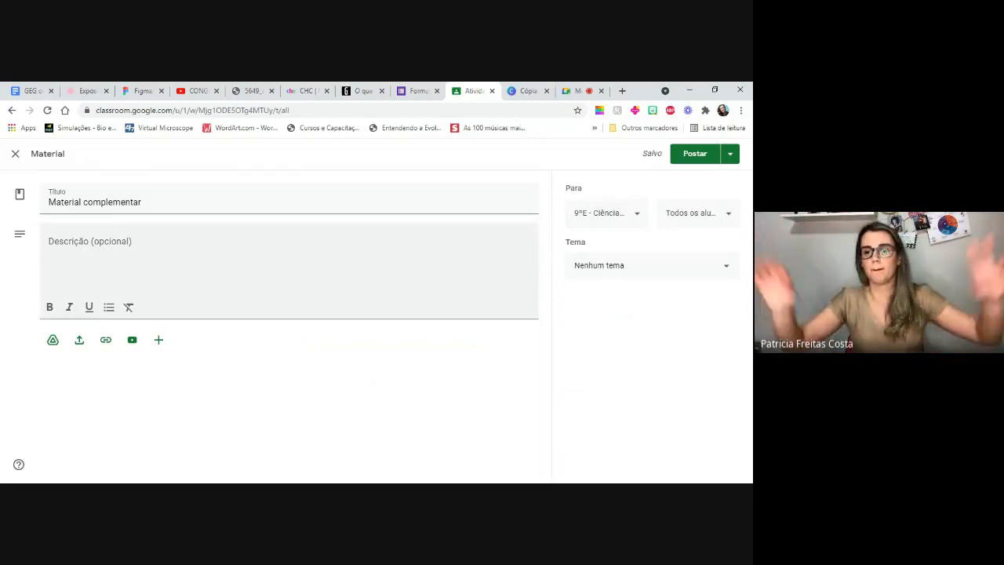
- Assign the material to the additional classes Turma Conectad..., 9ºD - Ciências, 9ºC - Ciências and 7ºH - Ciências
click(639, 222)
click(581, 280)
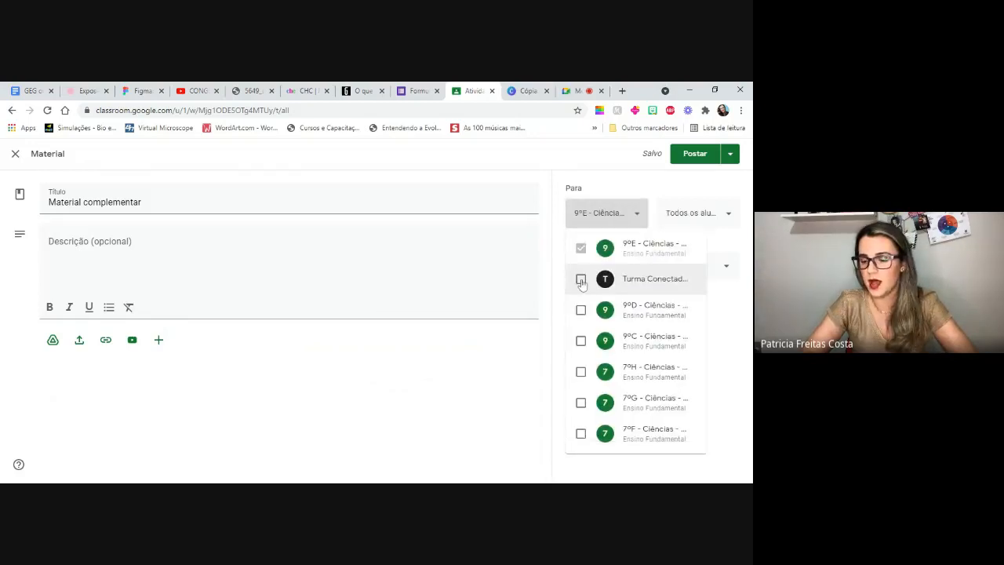
click(580, 310)
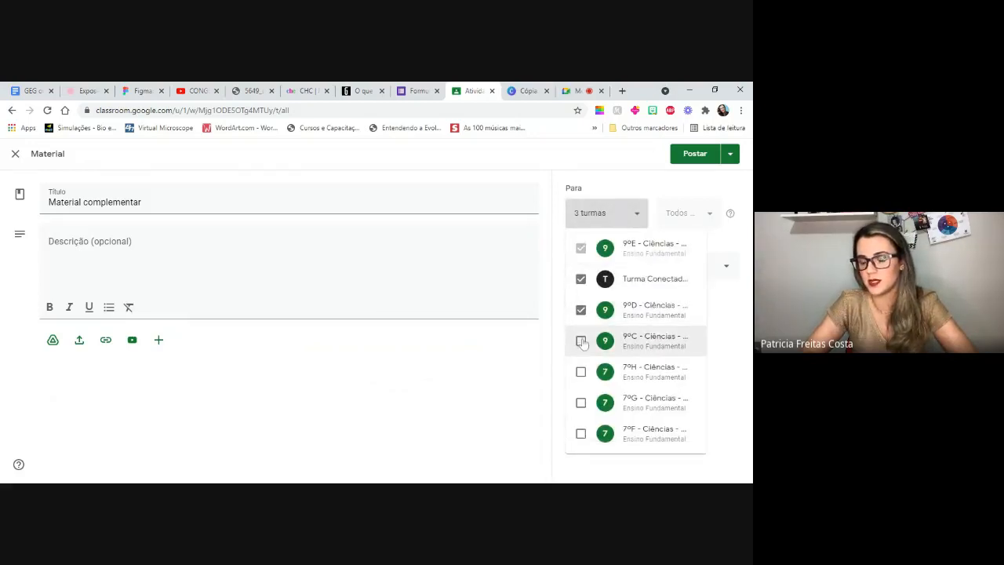
click(581, 342)
click(583, 381)
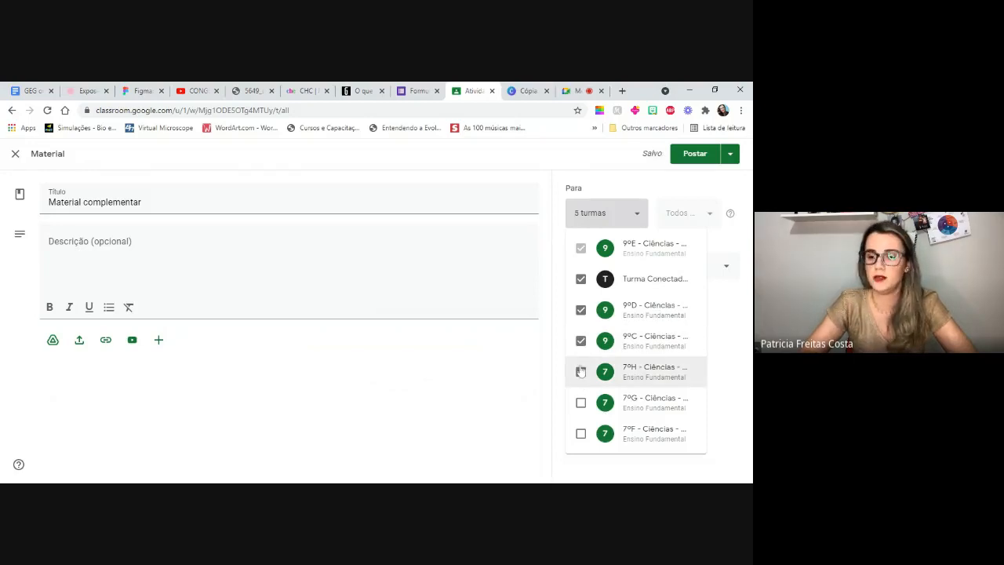
click(549, 259)
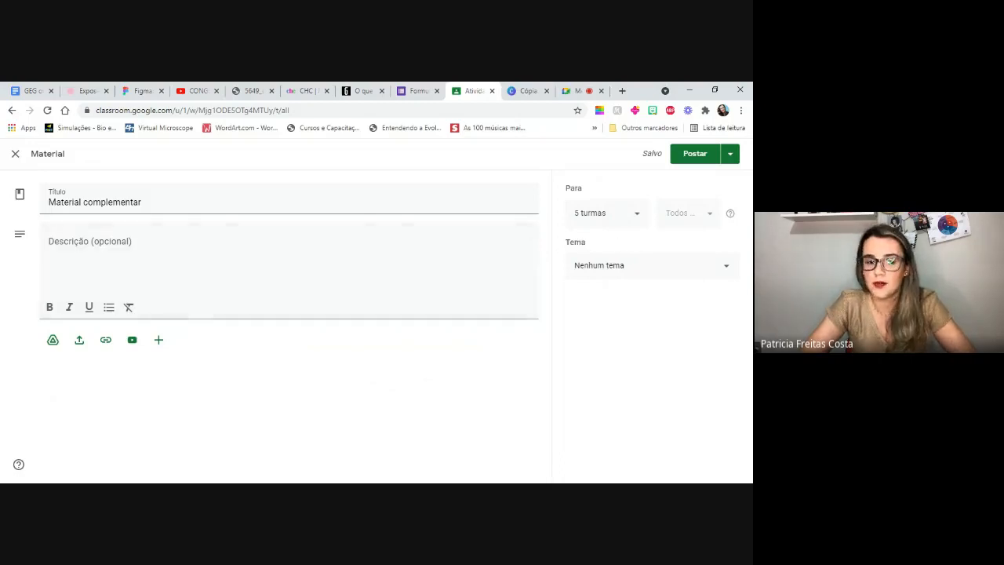
- Enter "exemplo" as the material's description
click(52, 242)
text(exemplo)
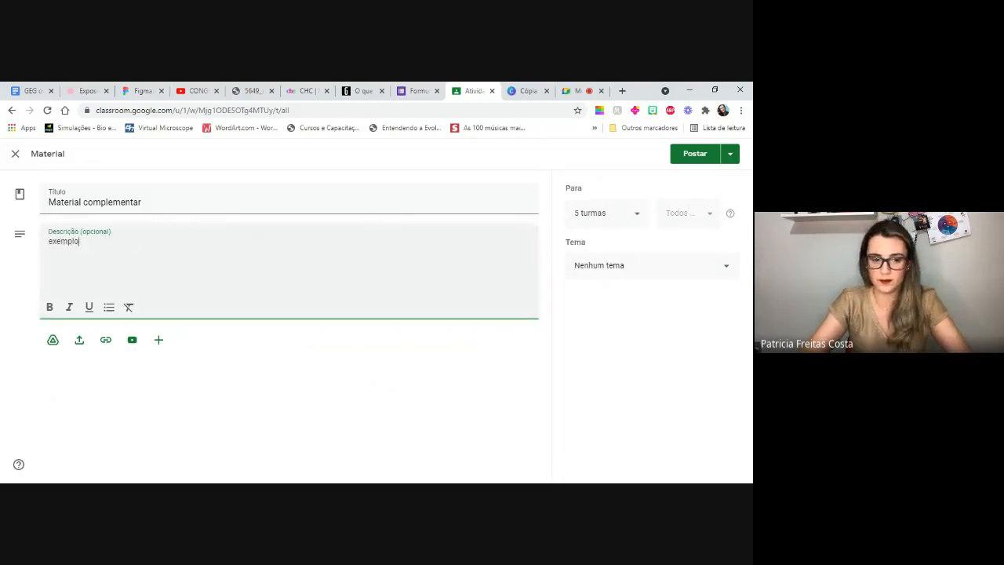
click(465, 307)
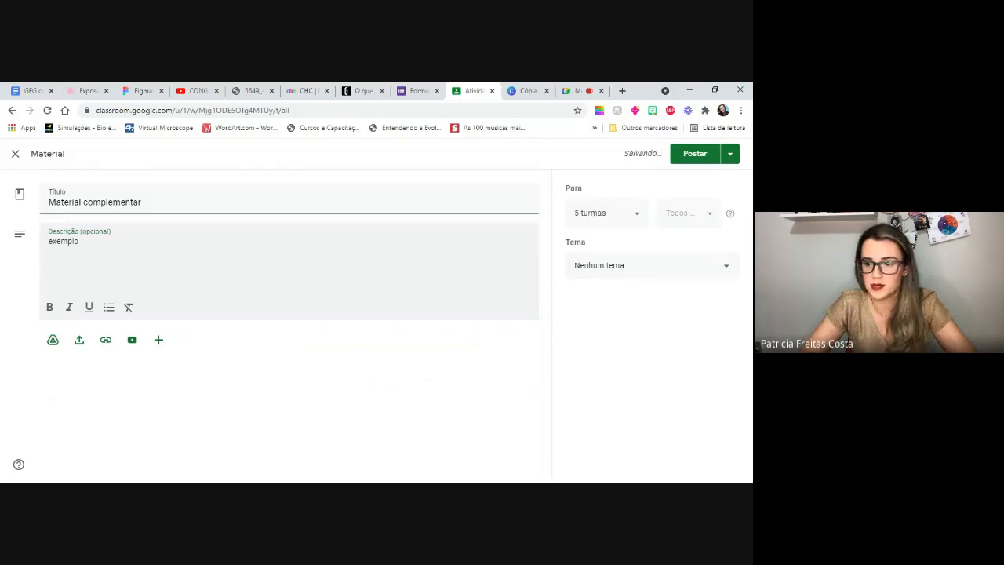
- Deselect Turma Conectad..., 9ºD, 9ºC and 7ºH so the material is assigned only to the 9ºE class
click(639, 215)
click(579, 292)
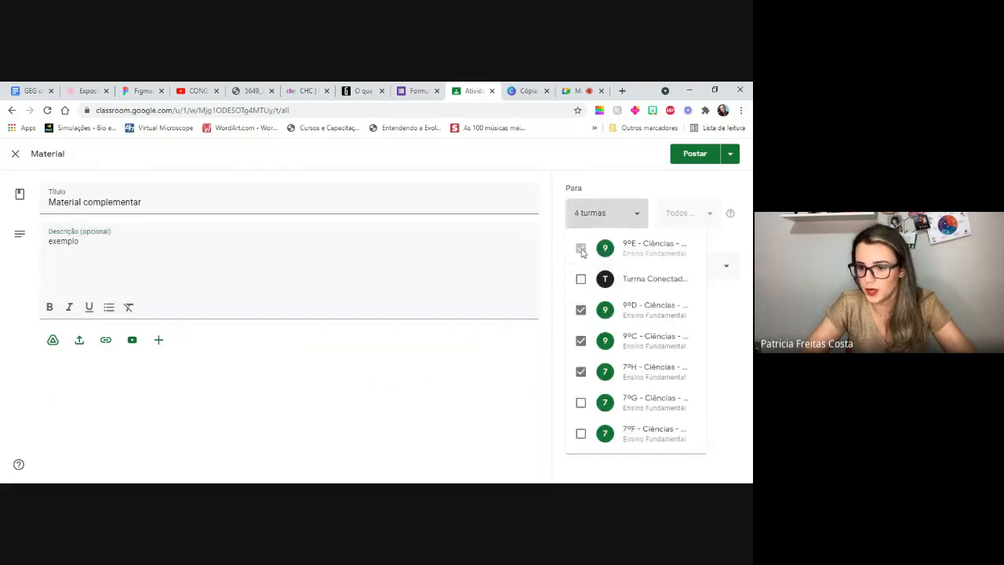
click(580, 312)
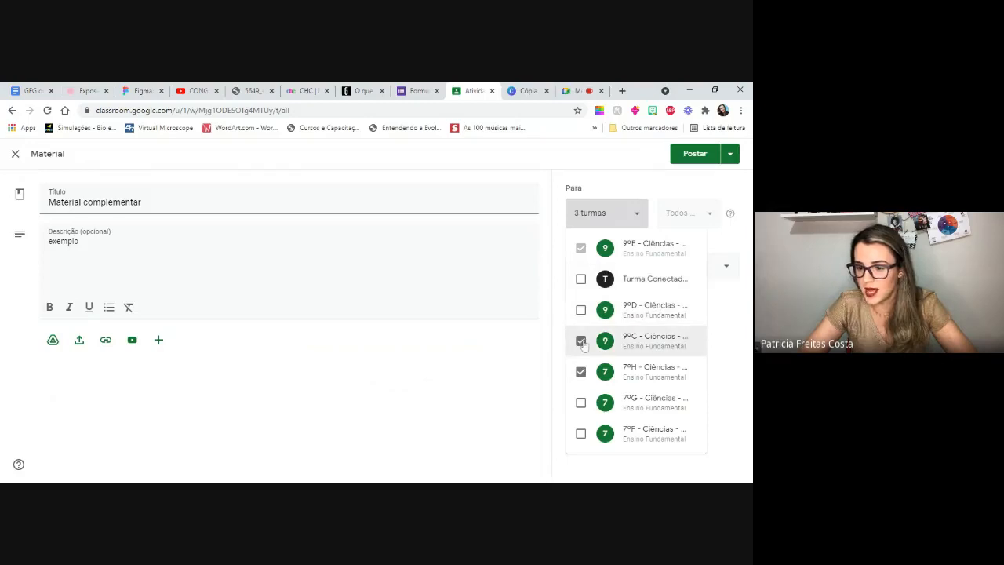
click(581, 342)
click(581, 372)
click(539, 271)
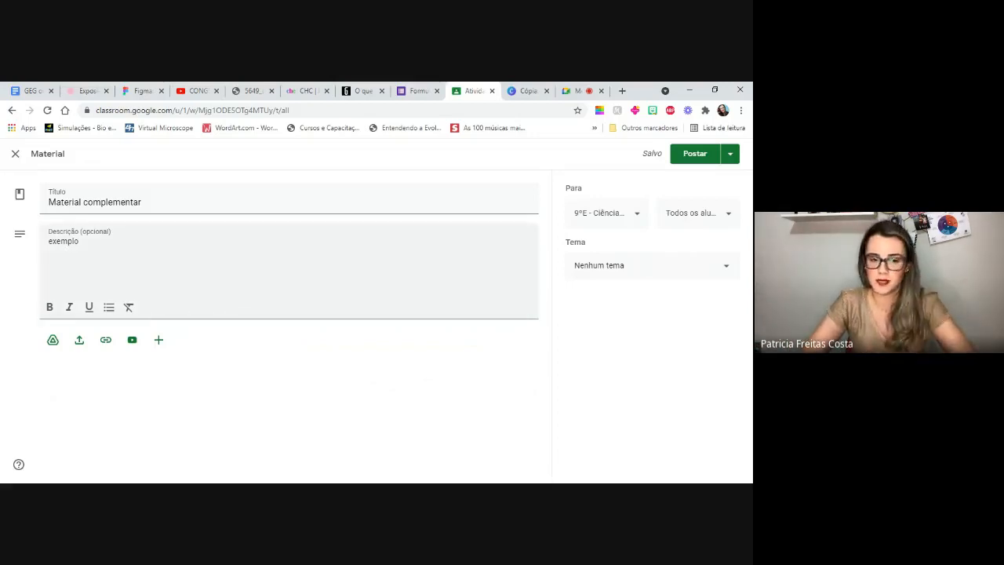
- Restrict the material to the first student in the list, and restore the assignment to all students
click(729, 215)
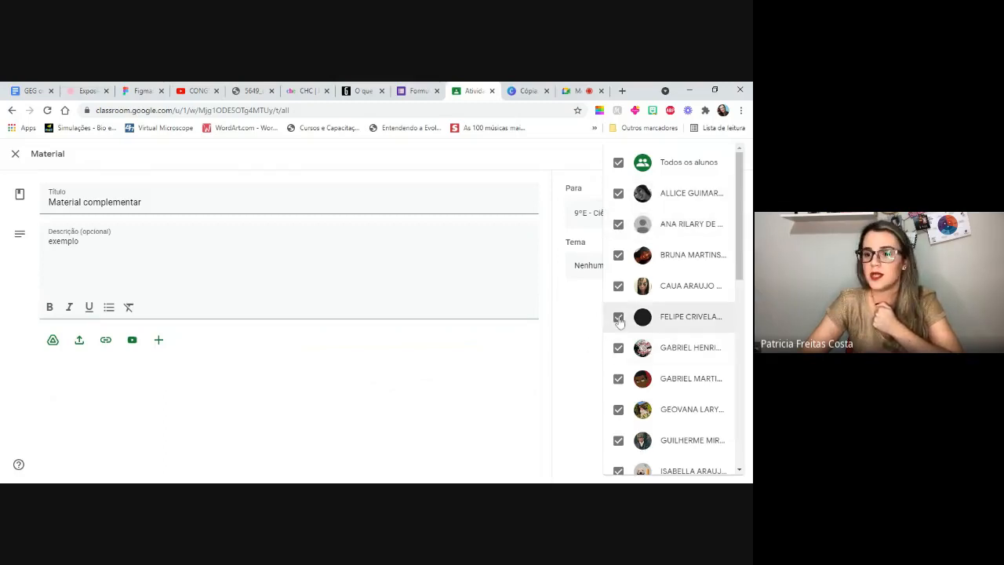
click(619, 163)
click(619, 195)
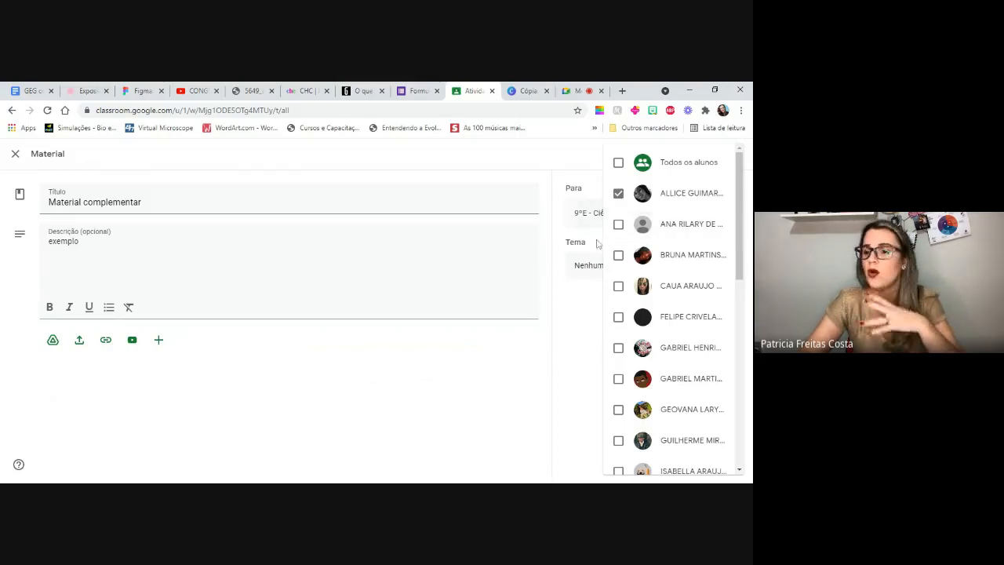
click(619, 162)
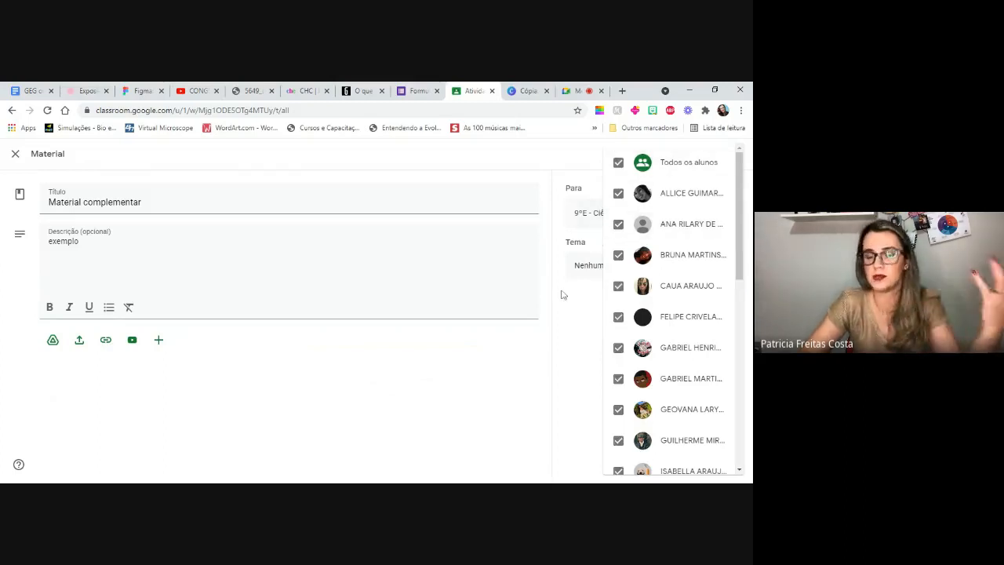
click(520, 307)
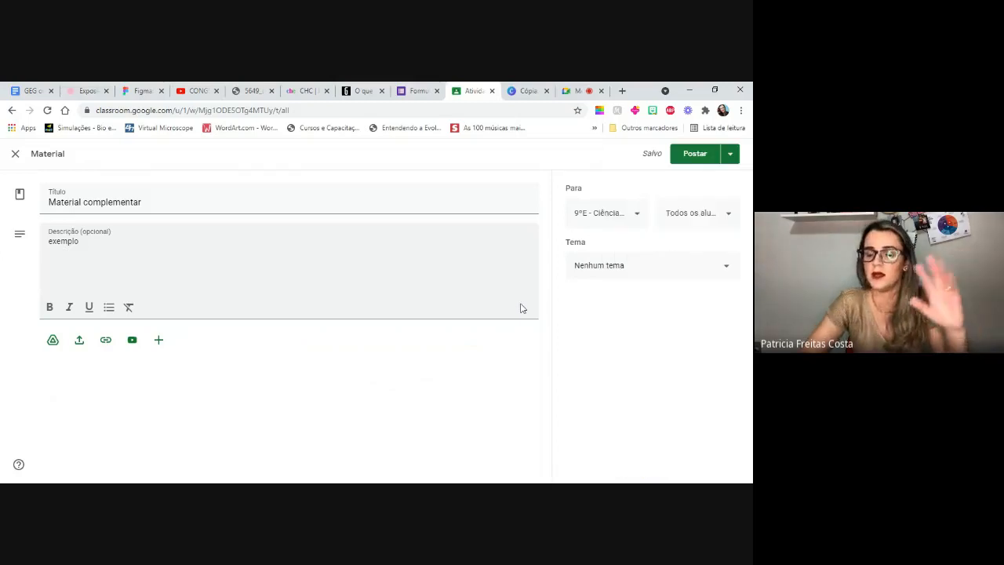
- View the topics available for the material without choosing one
click(606, 267)
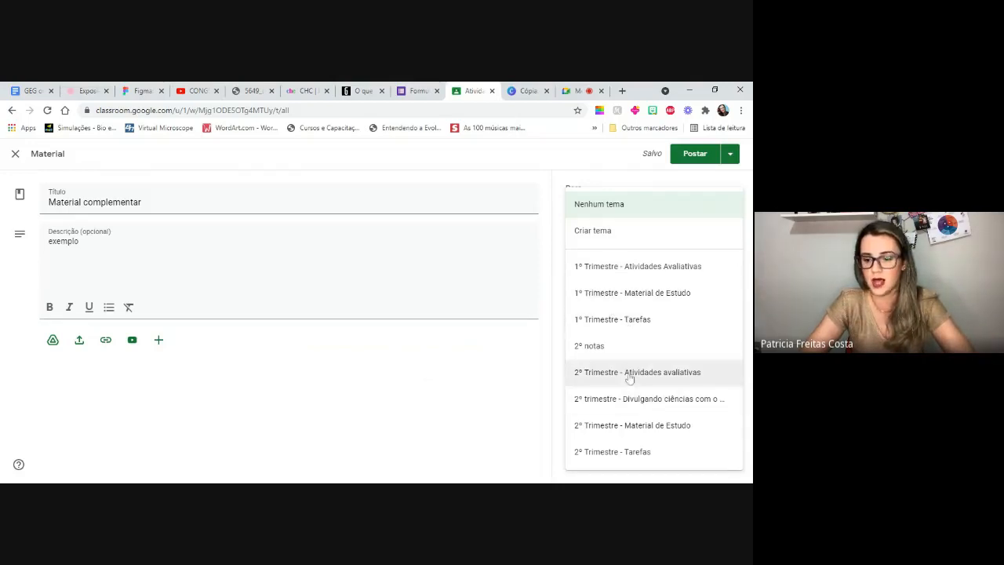
click(538, 359)
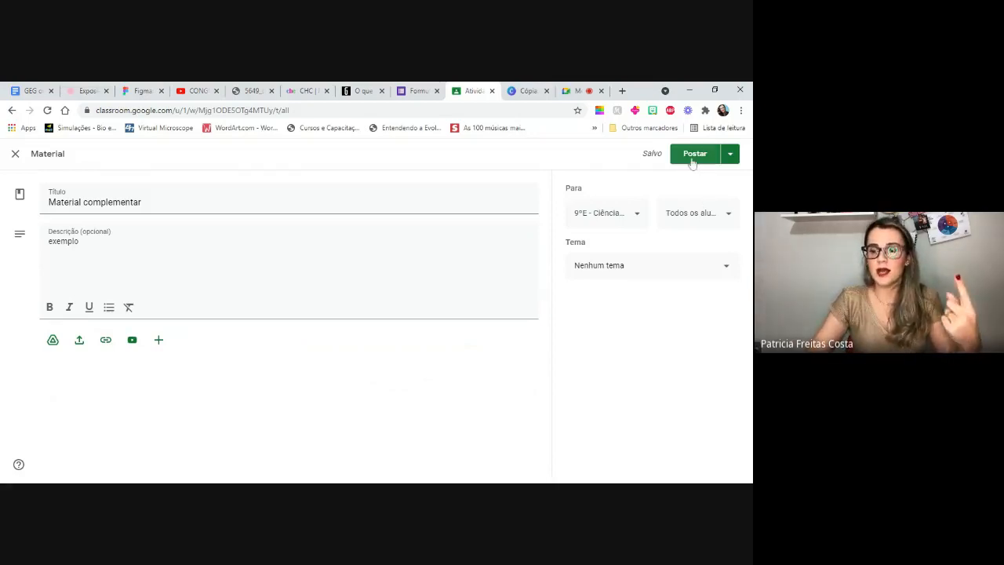
- Try scheduling the material for 23 de ago. de 2021 at 8:00, cancel the scheduling and close the material form
click(731, 157)
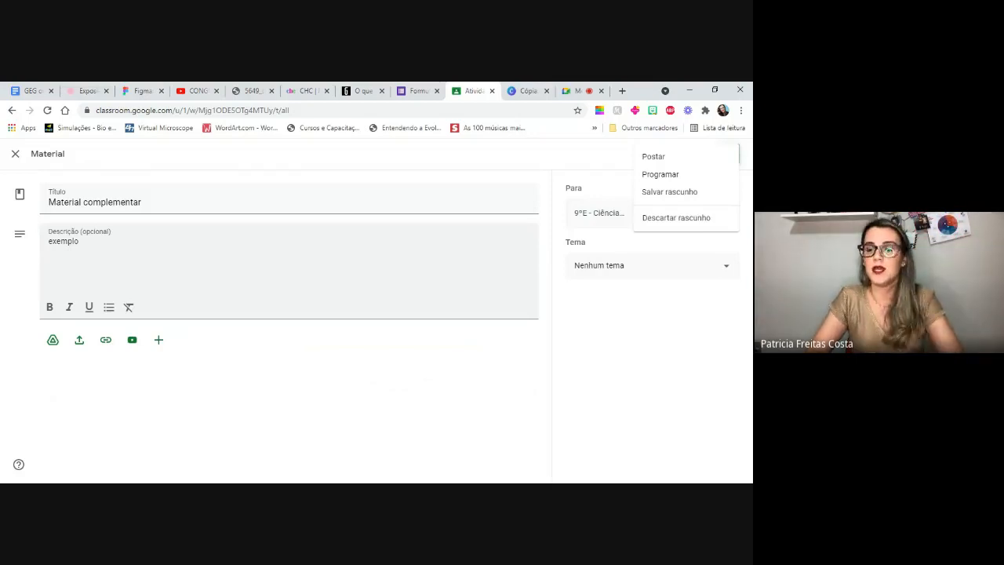
click(667, 178)
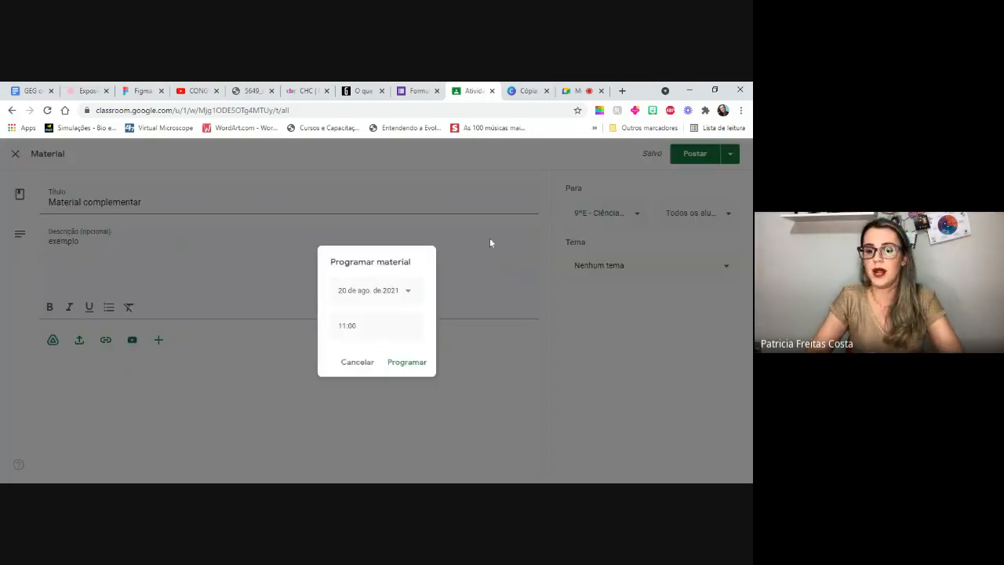
click(408, 294)
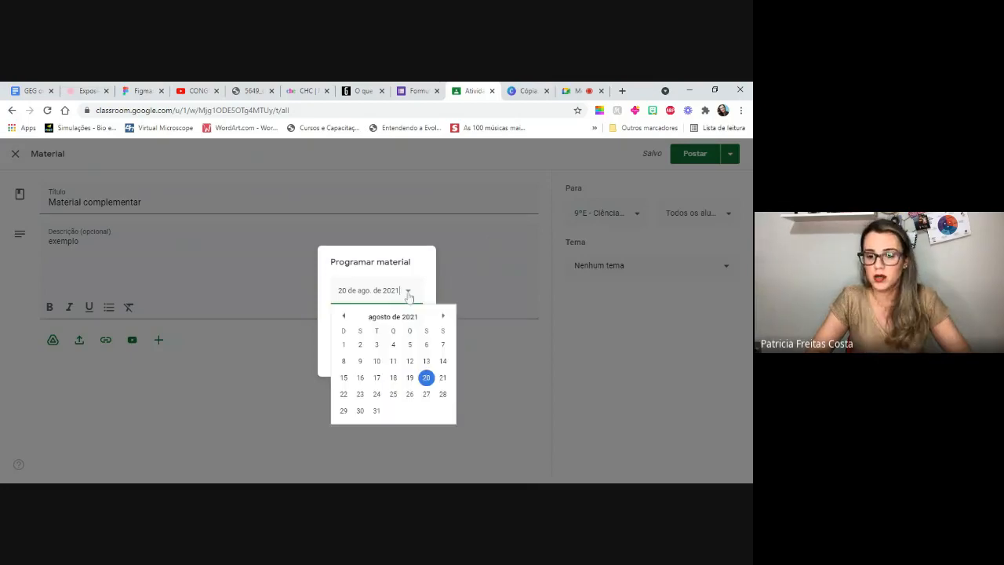
click(361, 394)
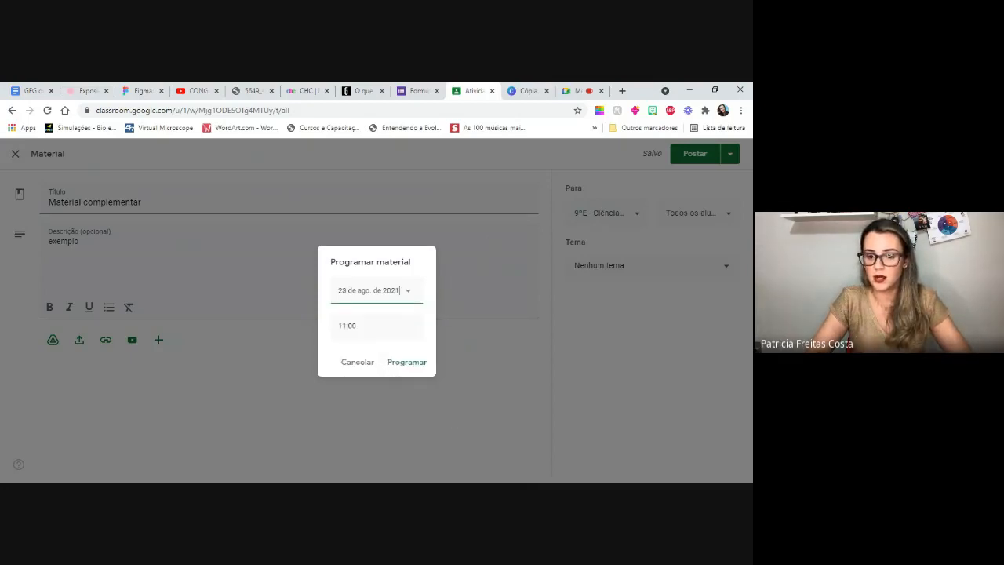
click(353, 333)
text(8)
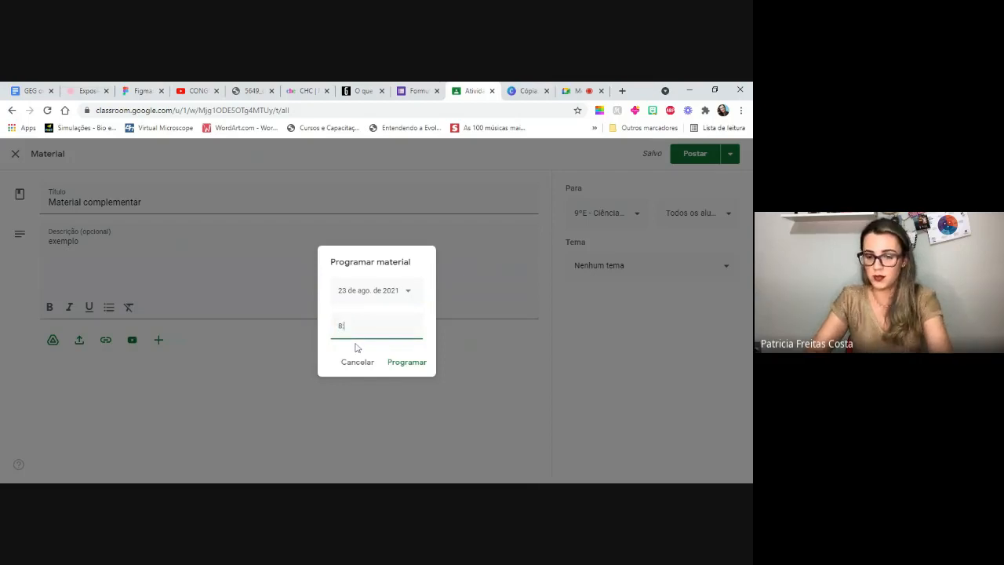
text(:00)
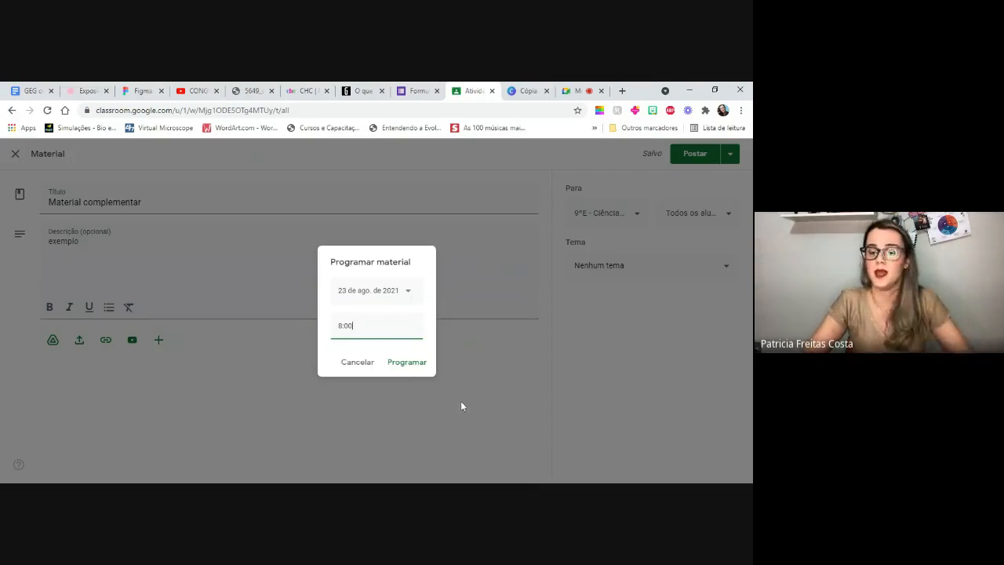
click(357, 364)
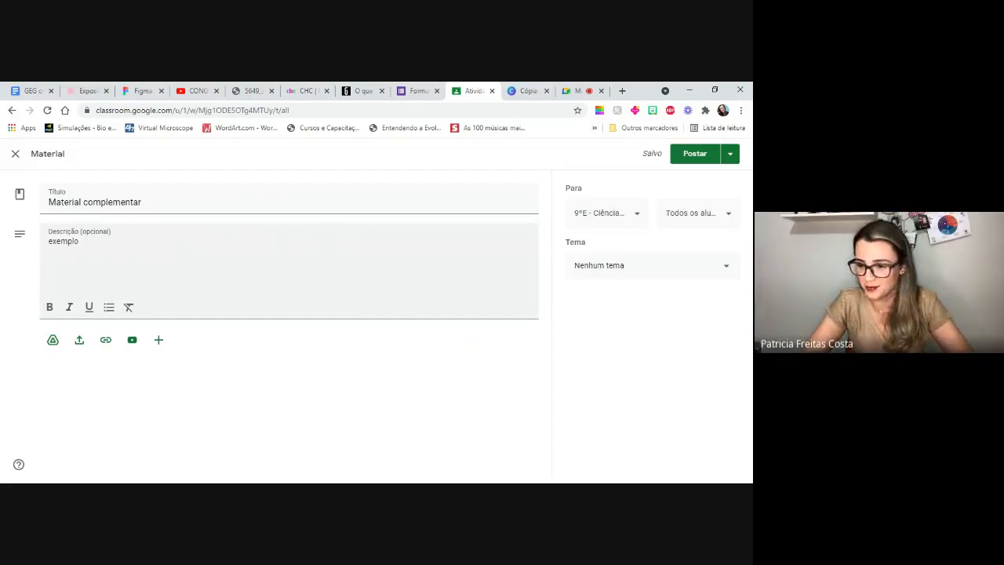
click(16, 154)
- Open the full page of the "4. Óptica" material under 2º Trimestre - Material de Estudo
scroll(456, 248, down, 10)
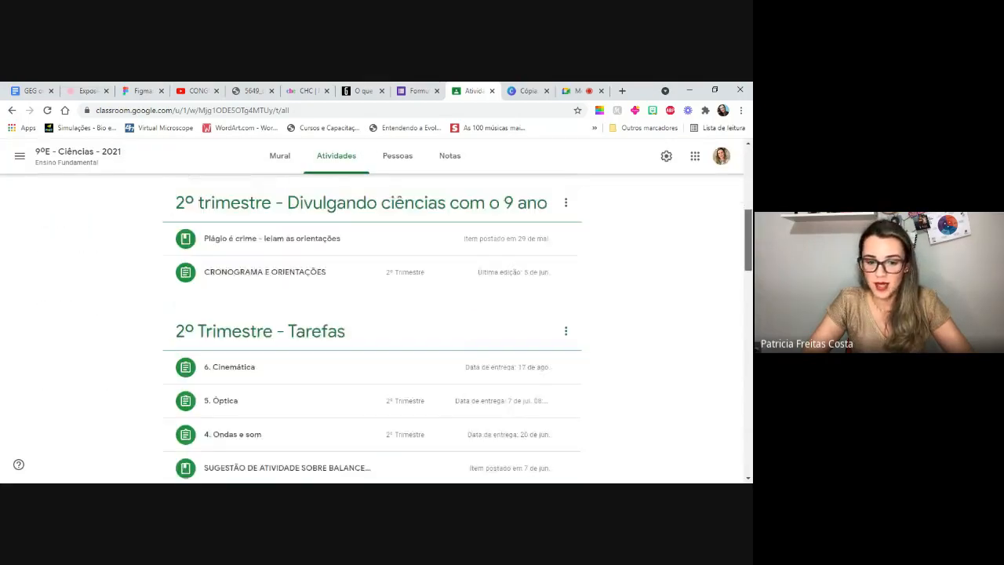
scroll(321, 299, down, 6)
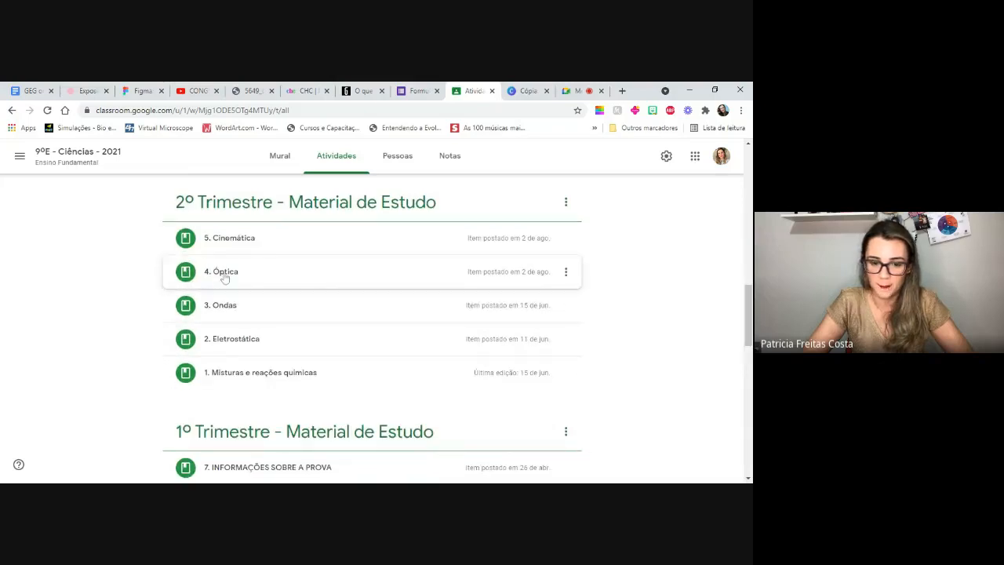
click(225, 275)
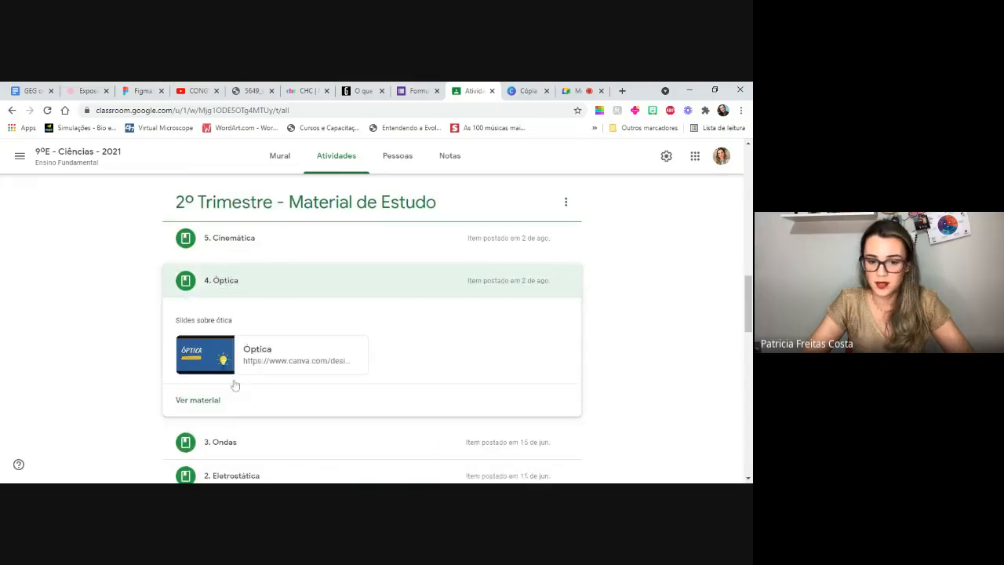
click(200, 401)
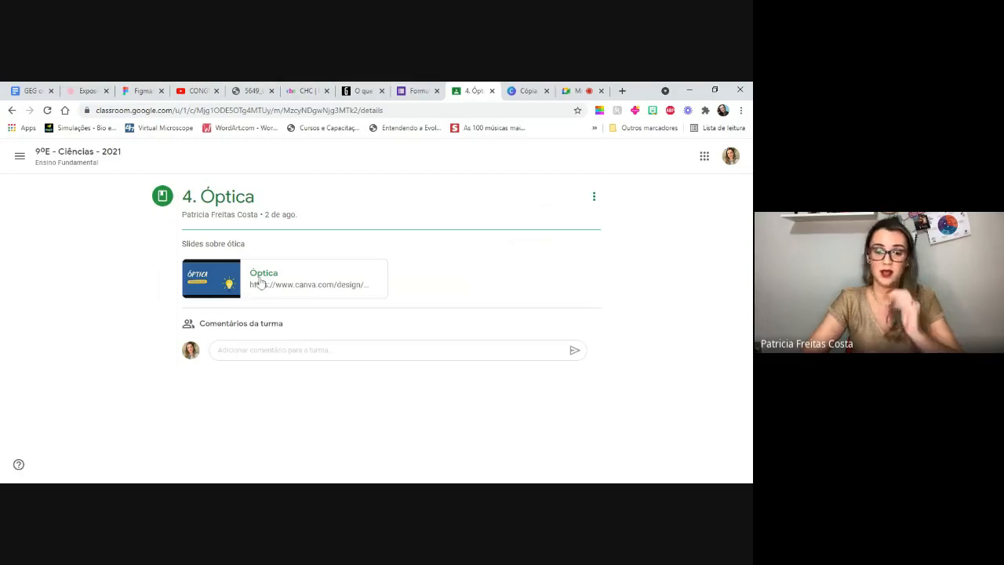
- Open the Óptica slides linked in the material in Canva, view the second slide, and close the presentation
click(287, 287)
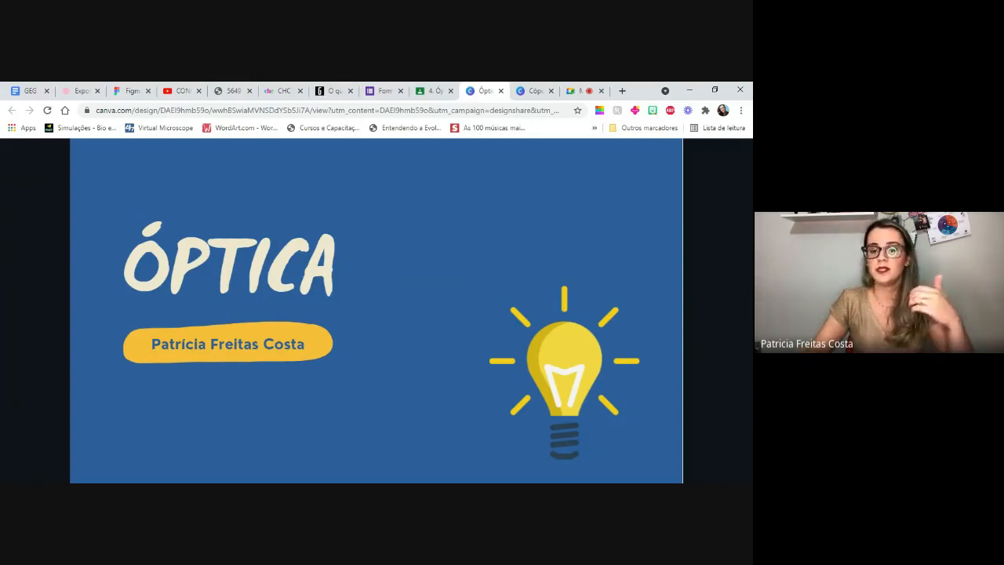
key(Right)
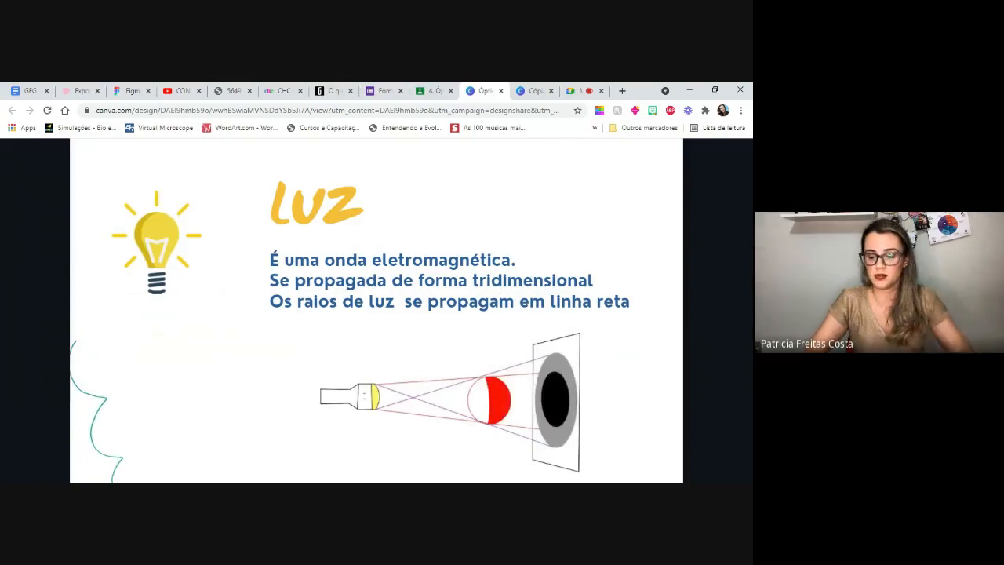
click(501, 92)
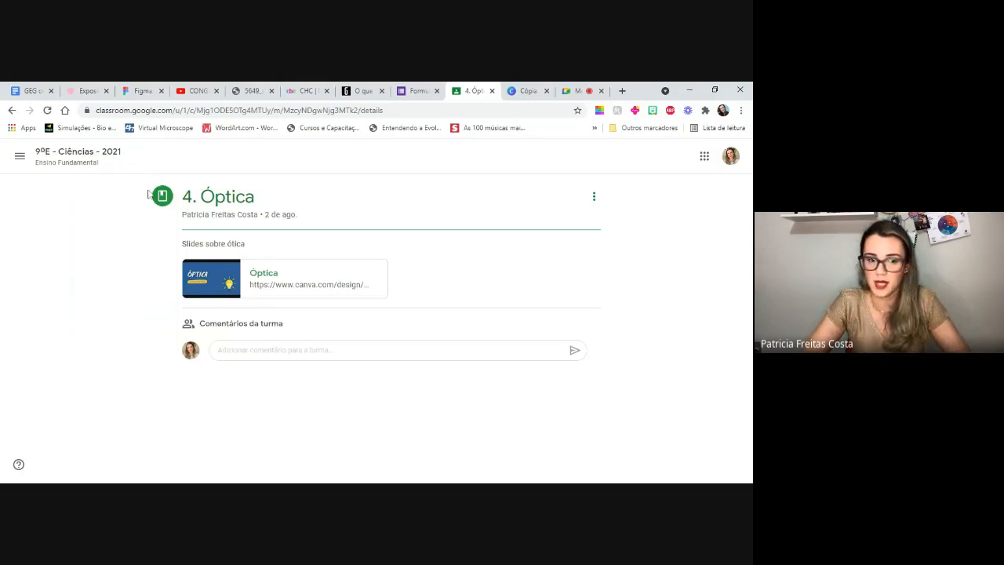
- Return to the classwork of 9ºE - Ciências - 2021 and view the details of BLOCO DE ATIVIDADES under 2º Trimestre - Atividades avaliativas
click(79, 154)
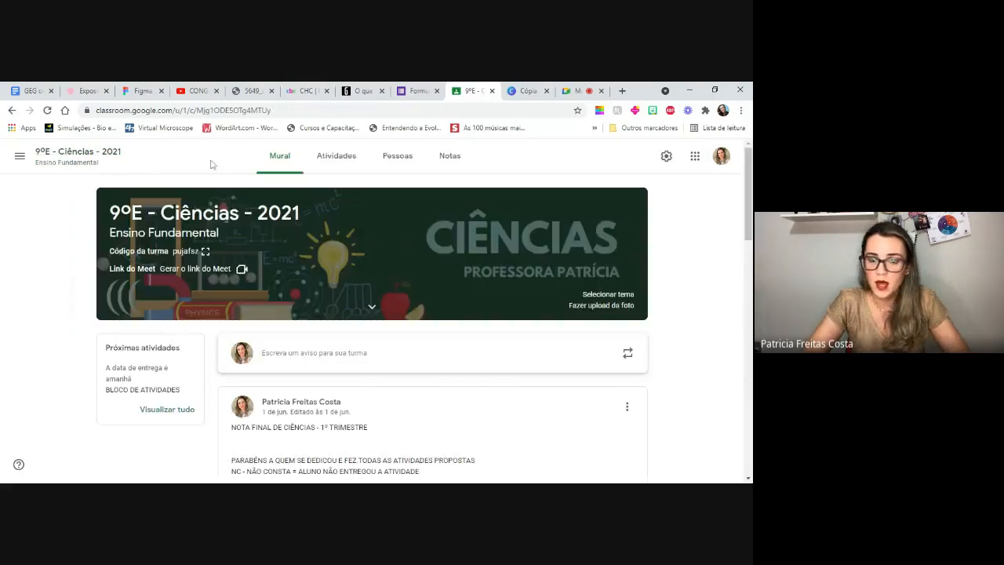
click(336, 155)
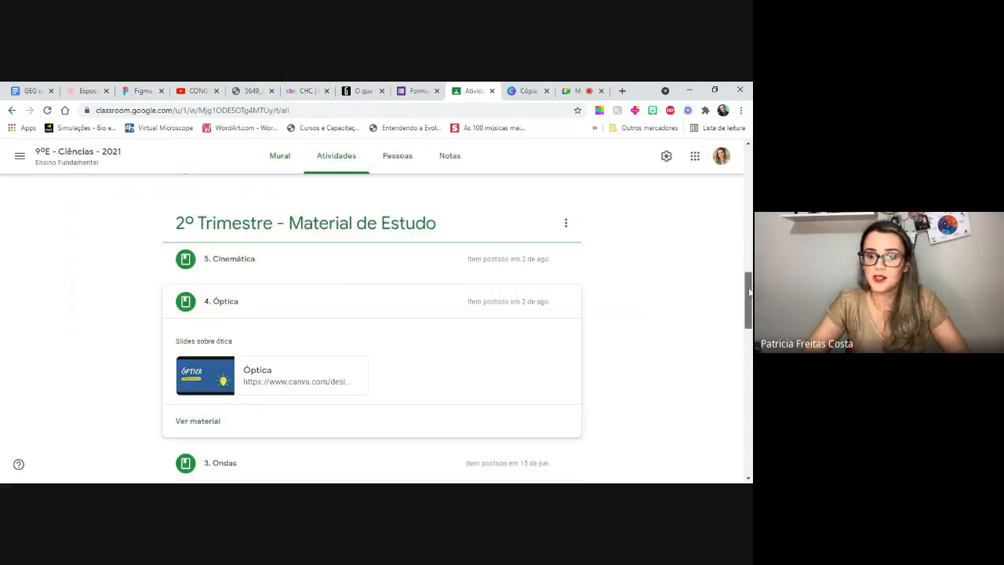
drag(749, 292, 750, 199)
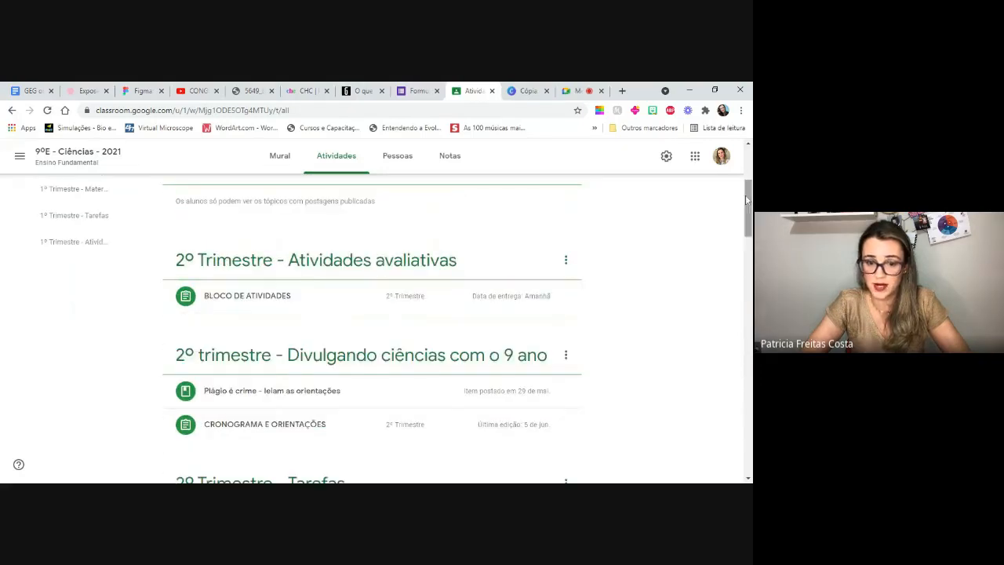
click(248, 304)
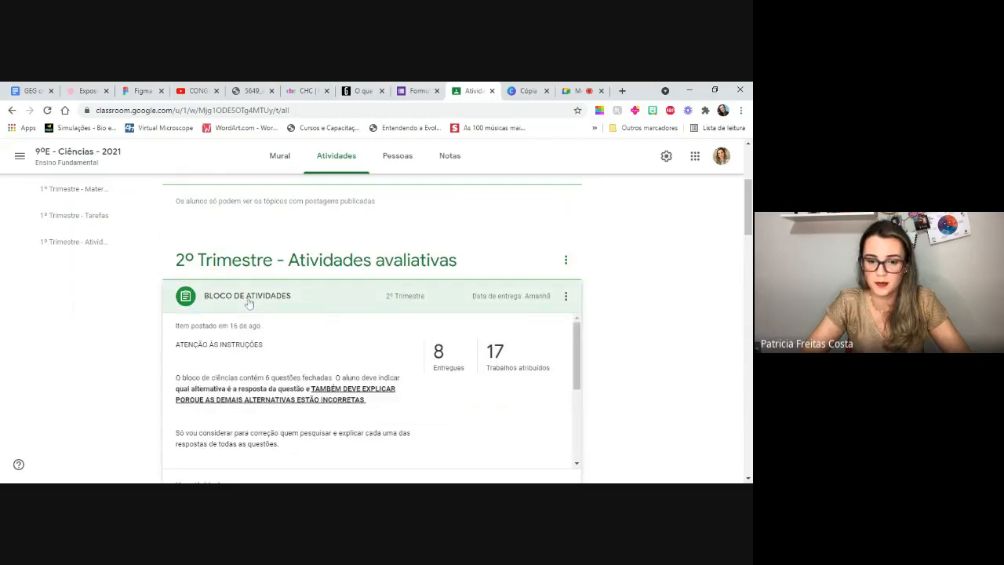
scroll(481, 319, down, 1)
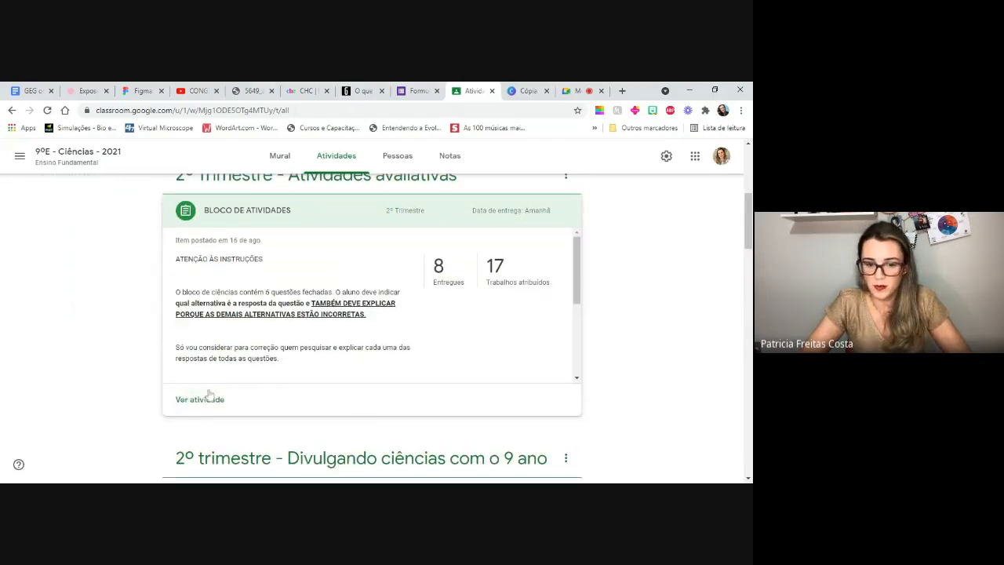
scroll(372, 313, up, 3)
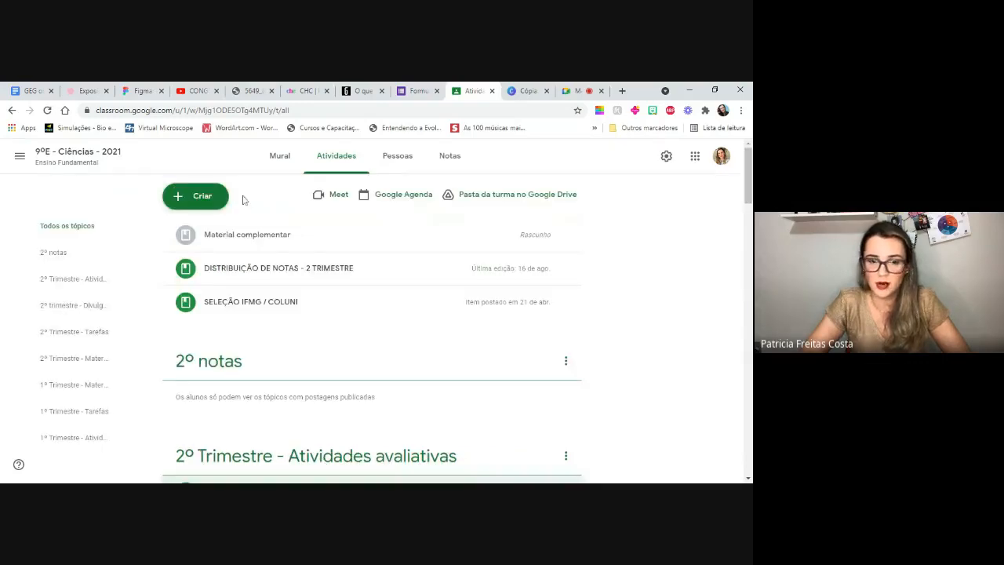
- Create a new Atividade in the class and attach a new blank Google Docs document to it
click(197, 197)
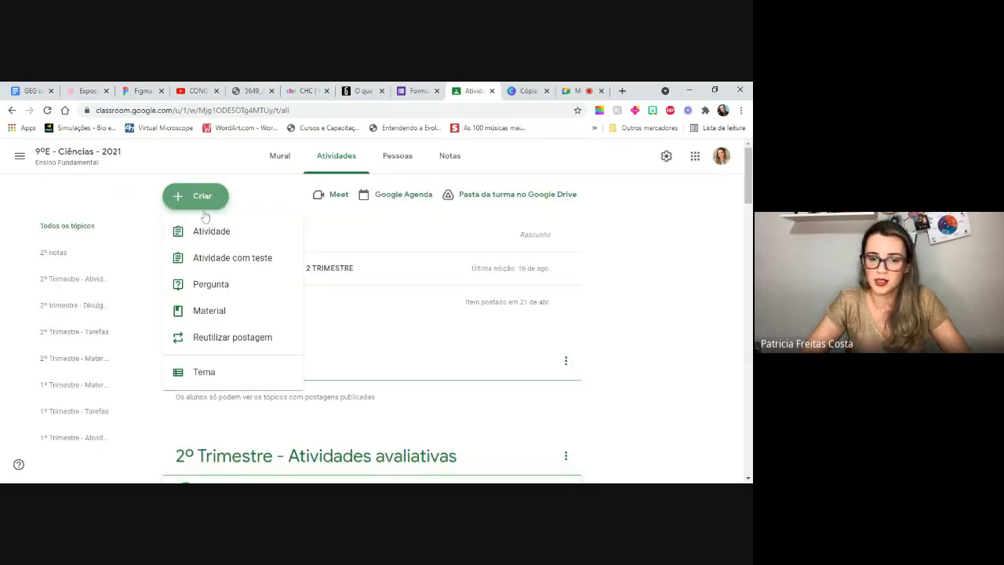
click(212, 235)
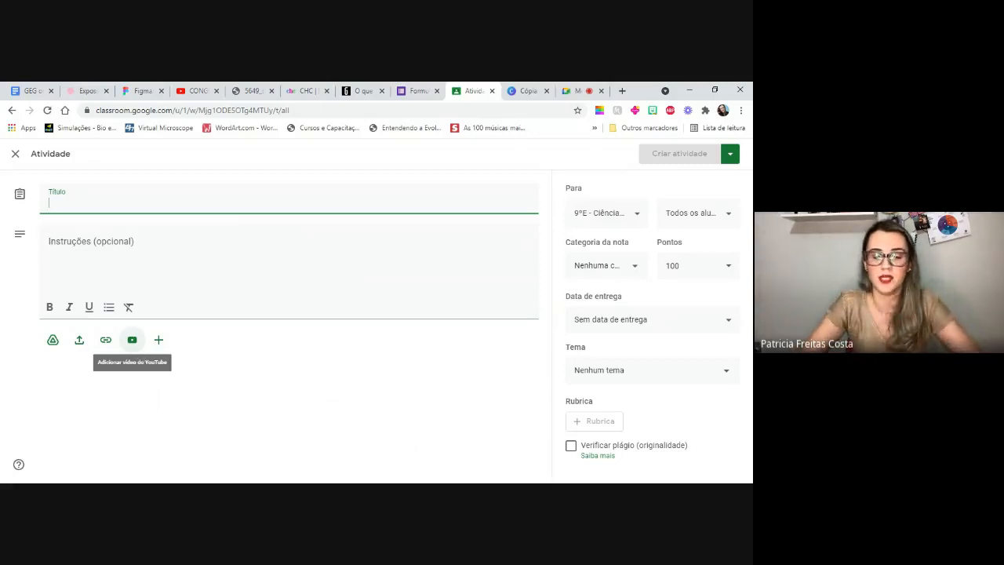
click(159, 339)
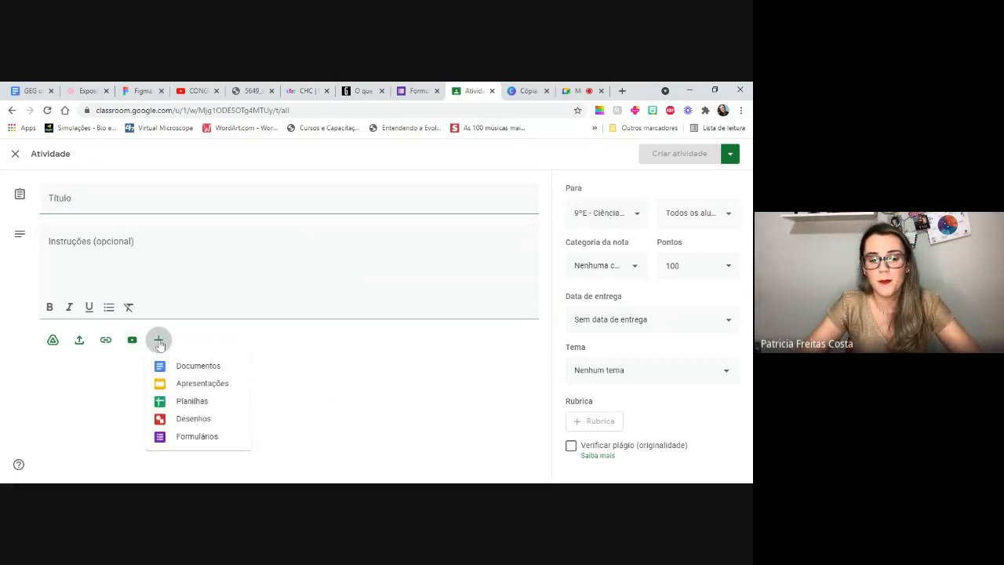
click(199, 366)
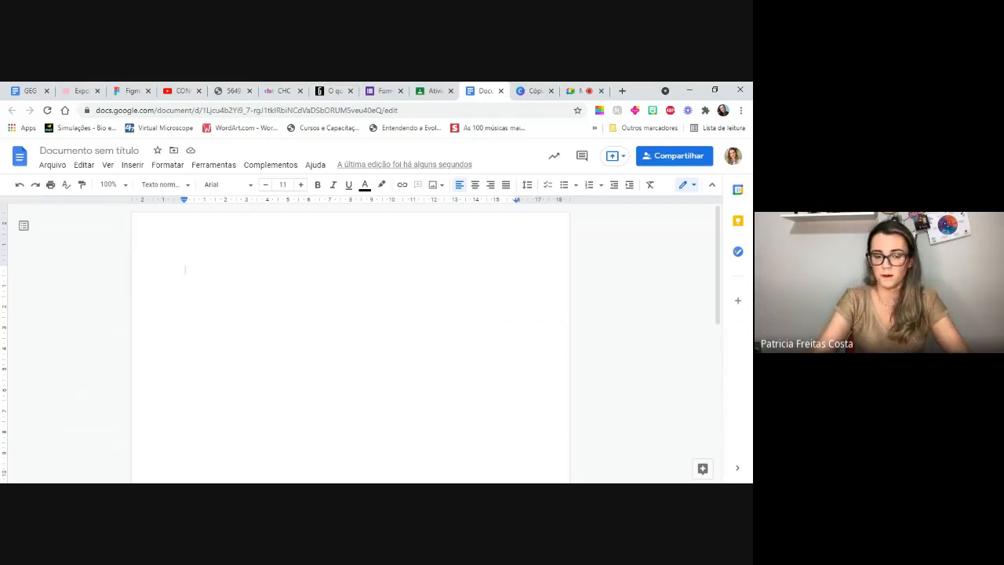
- Write the heading "Lista de exercícios" in the document and start a numbered list with "1)" below it
text(Lista de exer)
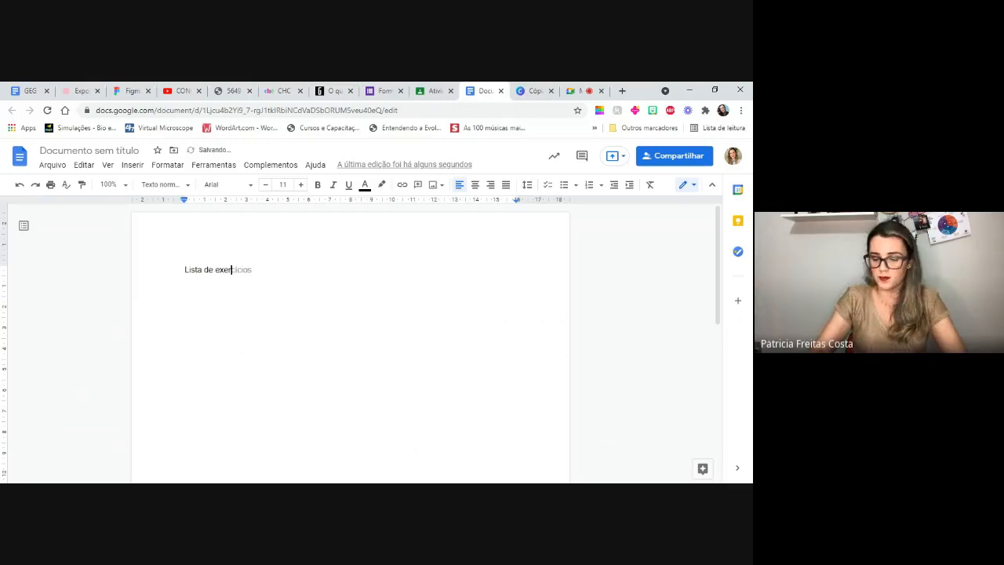
key(Tab)
key(Return)
text(1))
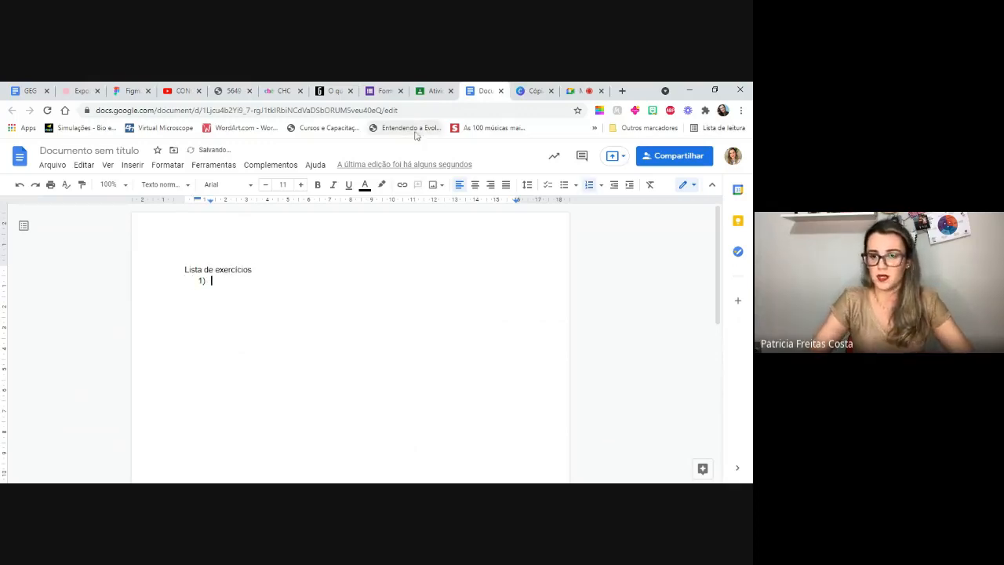
- Return to the assignment form and set the attached document's student access to "Os alunos podem editar o arquivo"
click(430, 93)
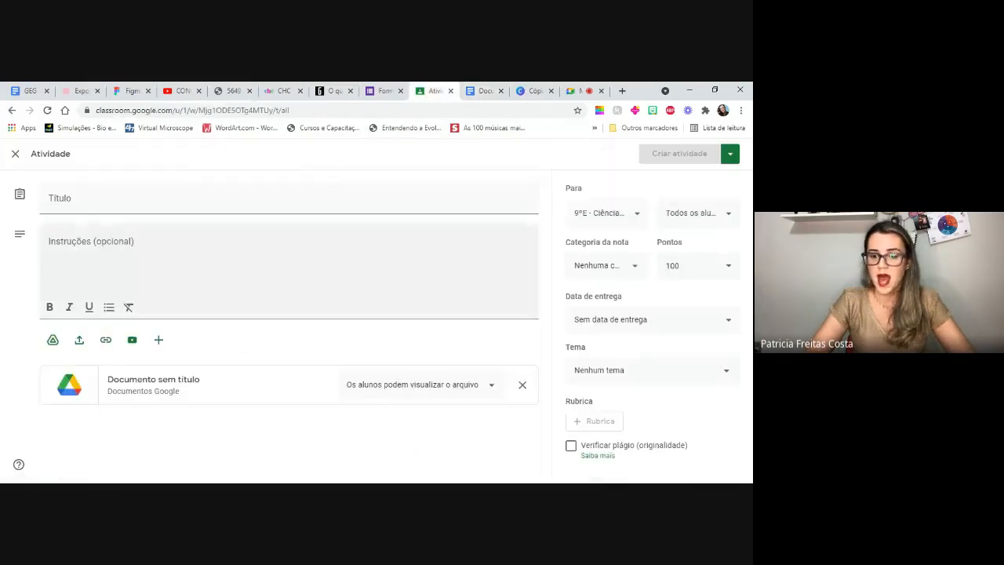
click(492, 388)
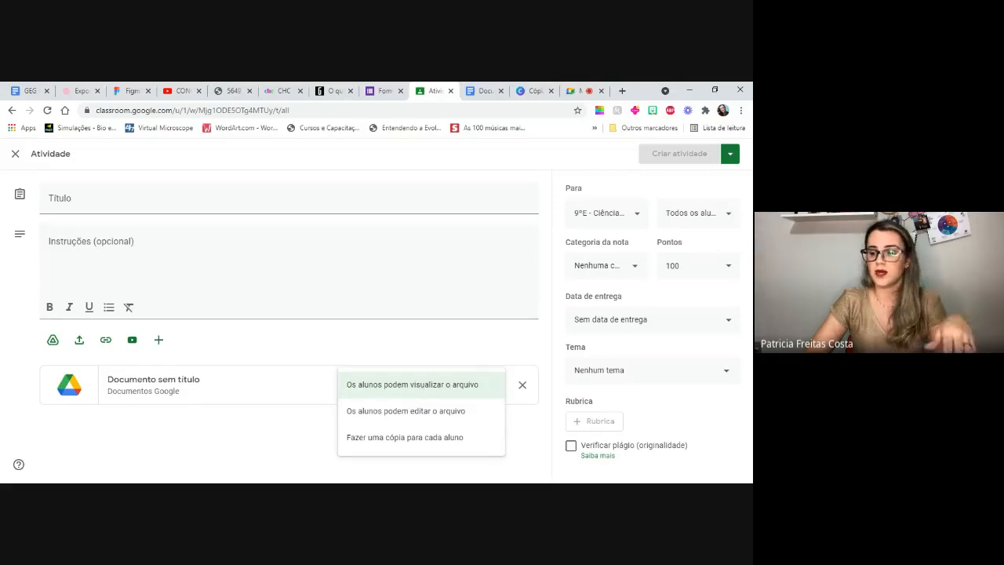
click(484, 95)
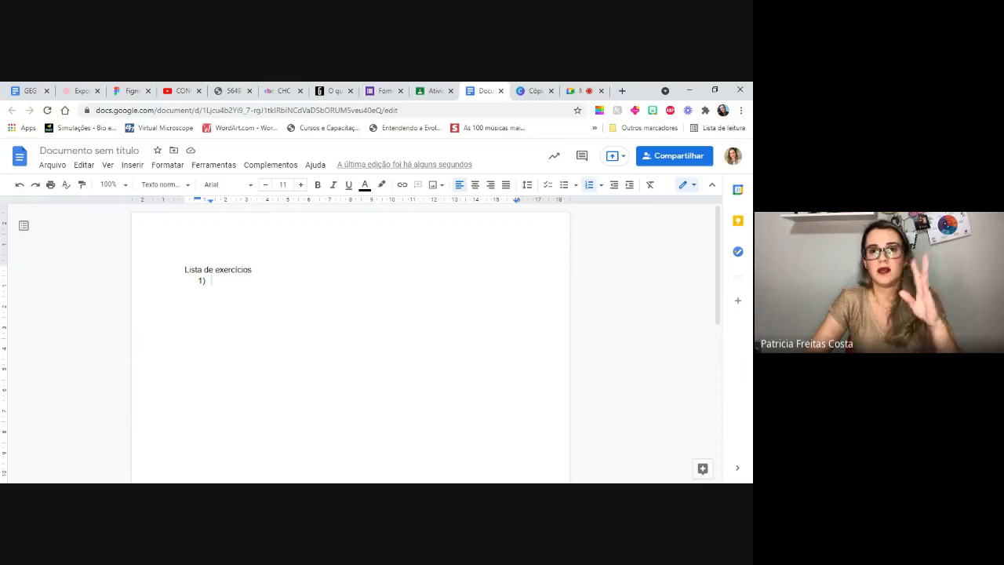
click(432, 91)
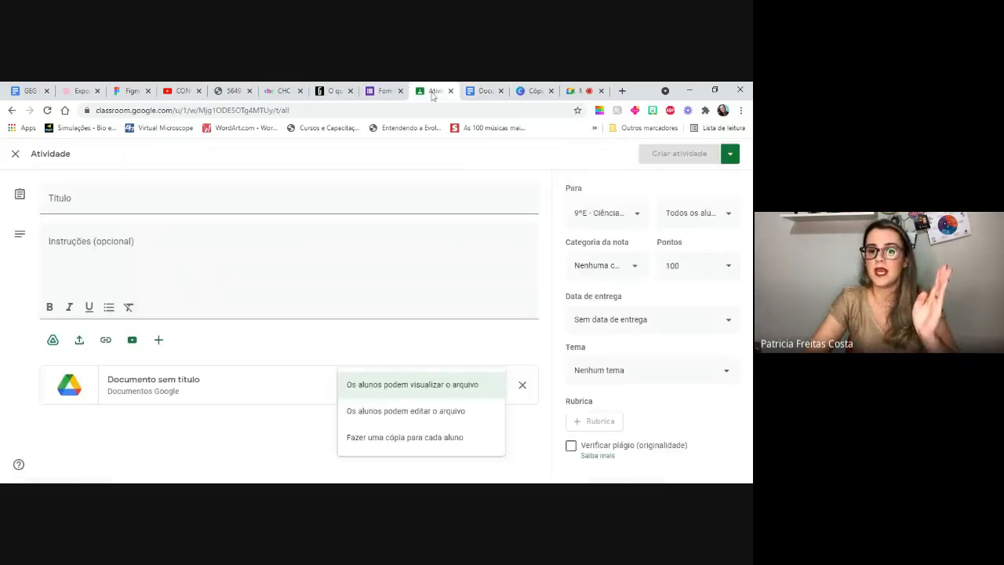
click(451, 91)
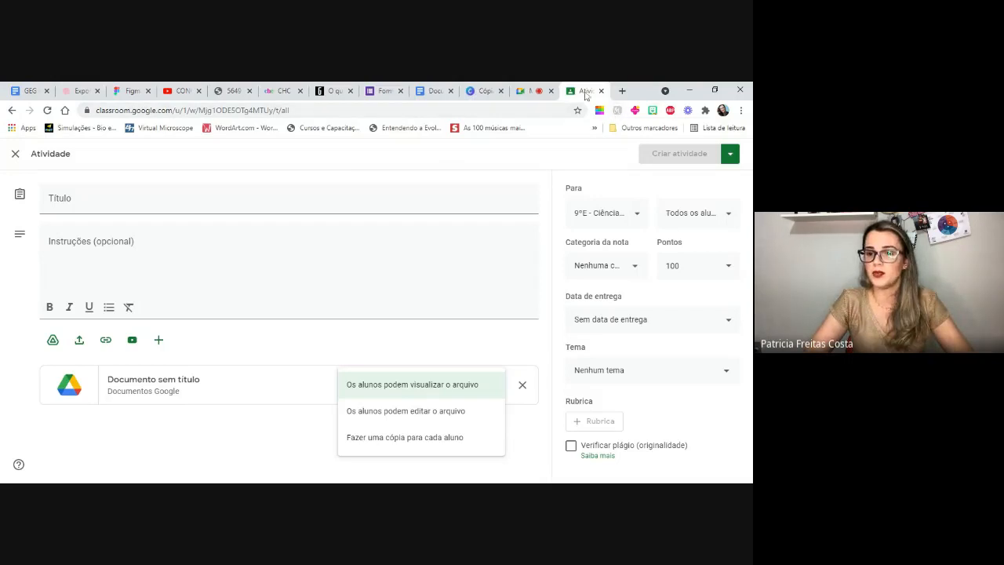
drag(587, 93, 482, 93)
click(433, 92)
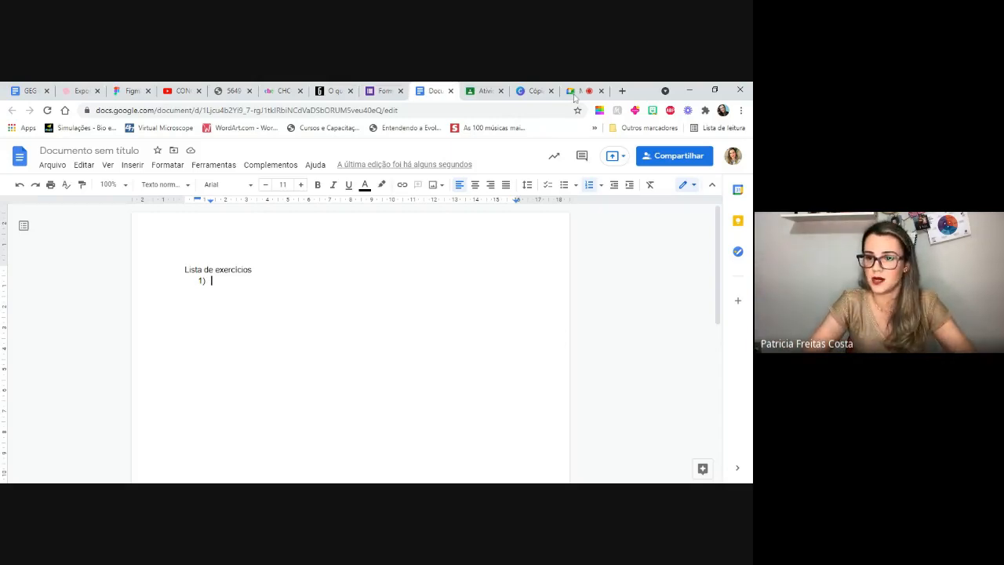
click(482, 91)
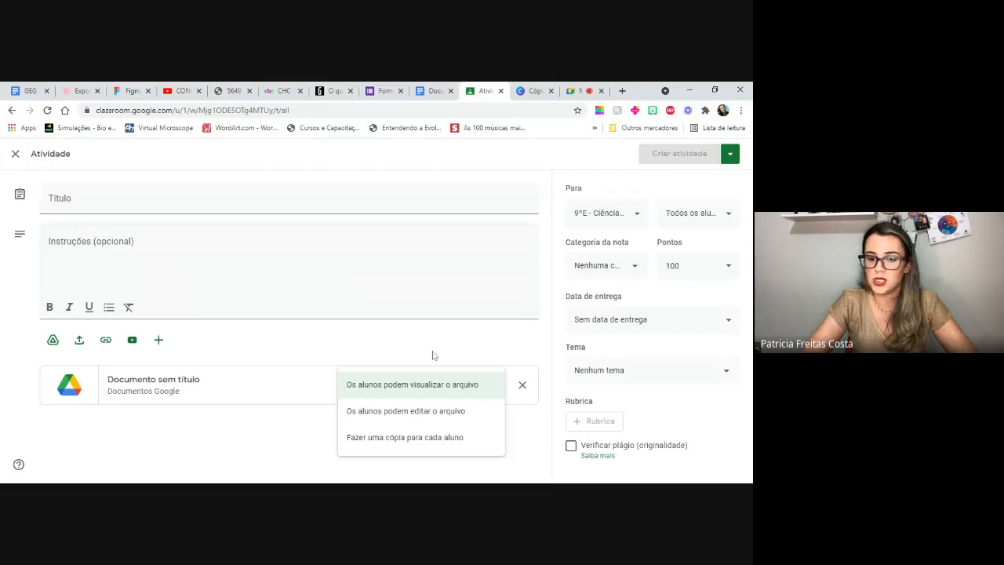
click(415, 414)
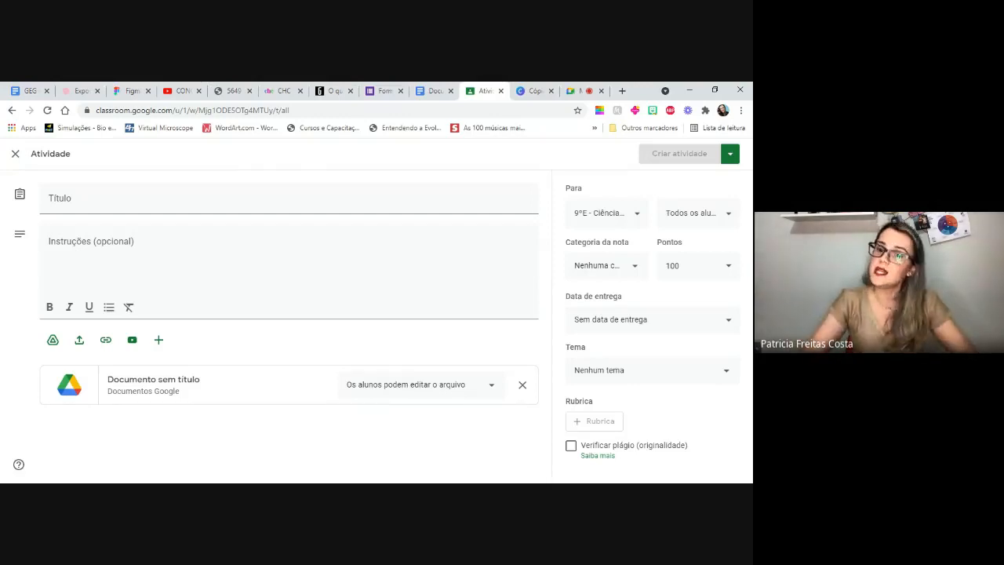
- View the version history options of the exercise list document
click(423, 93)
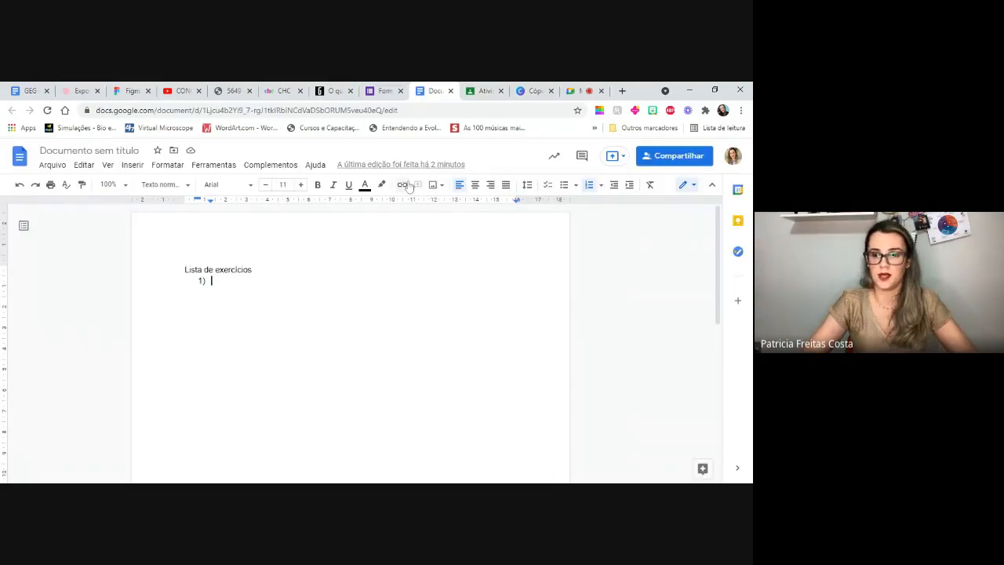
click(50, 165)
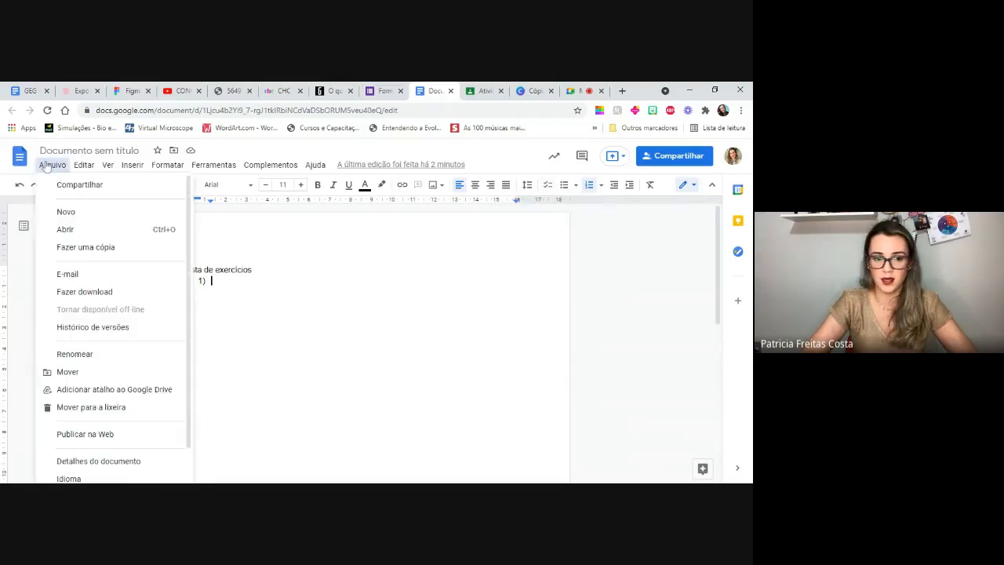
mouse_move(94, 328)
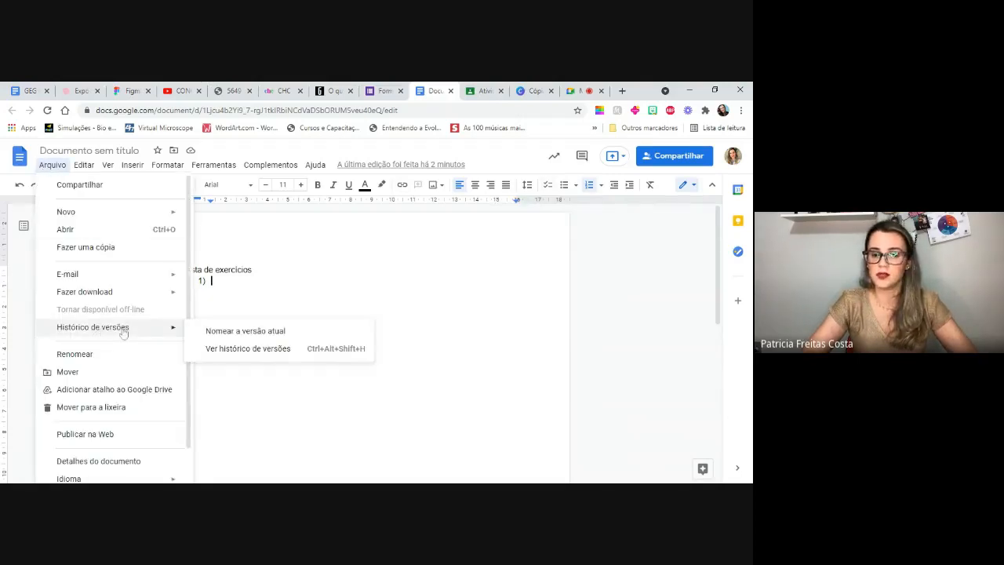
click(222, 353)
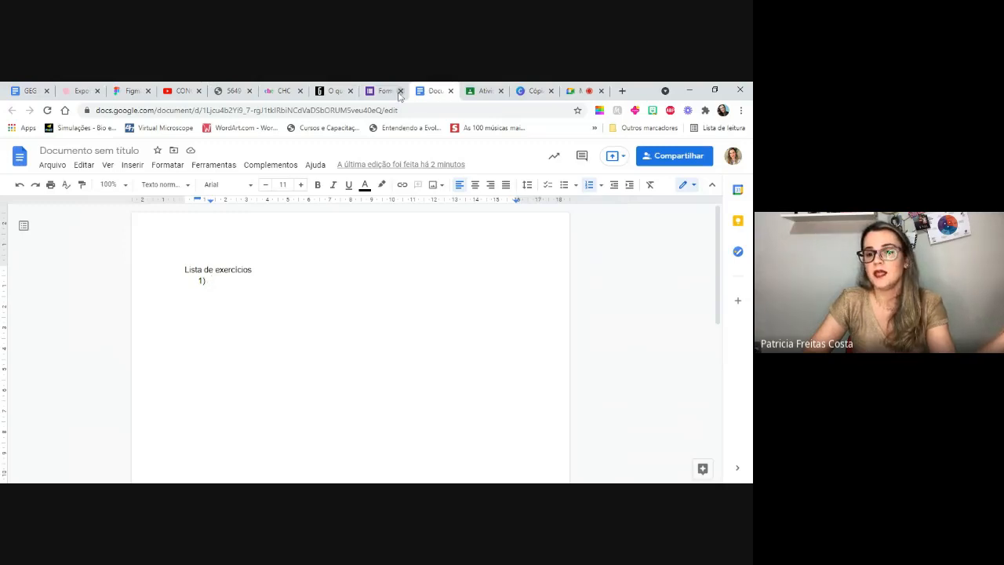
- Return to the assignment form and set the attached document to "Fazer uma cópia para cada aluno"
click(476, 94)
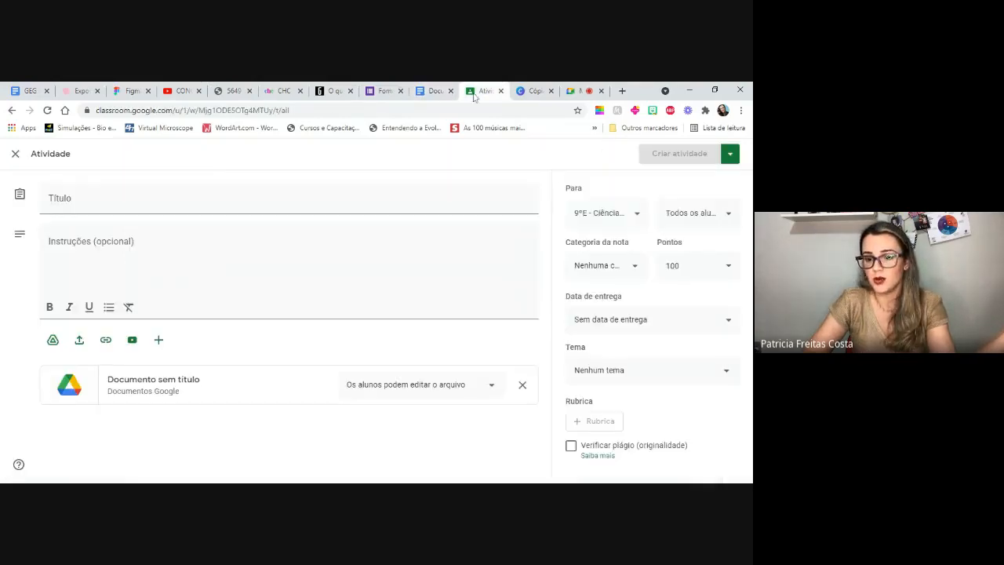
click(493, 386)
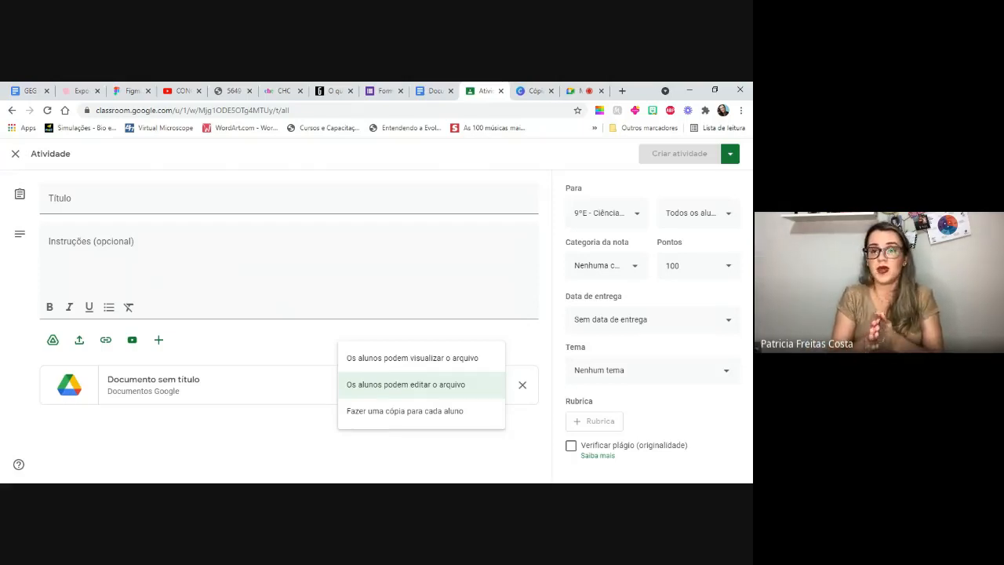
click(402, 416)
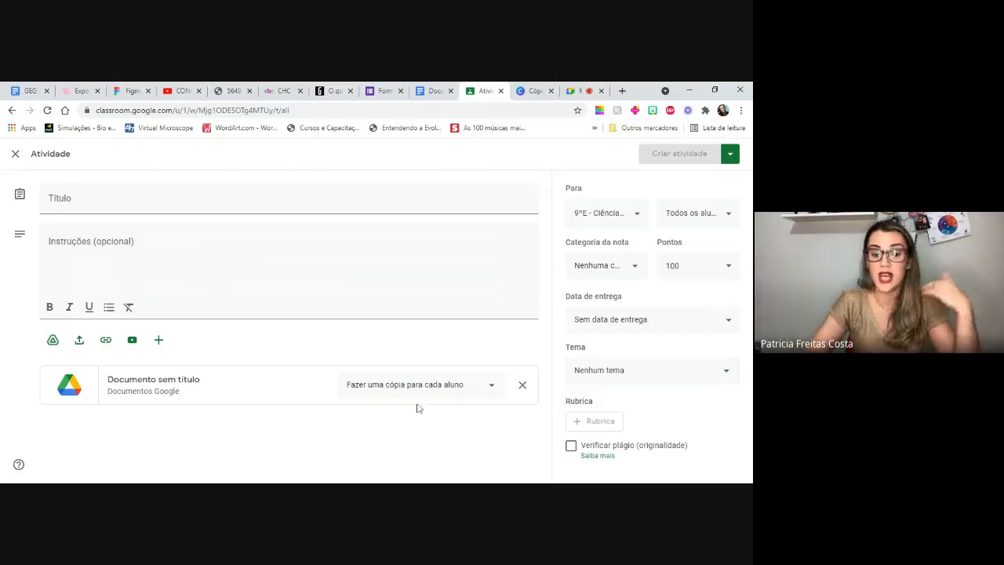
- Examine the assignment's options for new attachments, points and due date without changing any of them
click(158, 340)
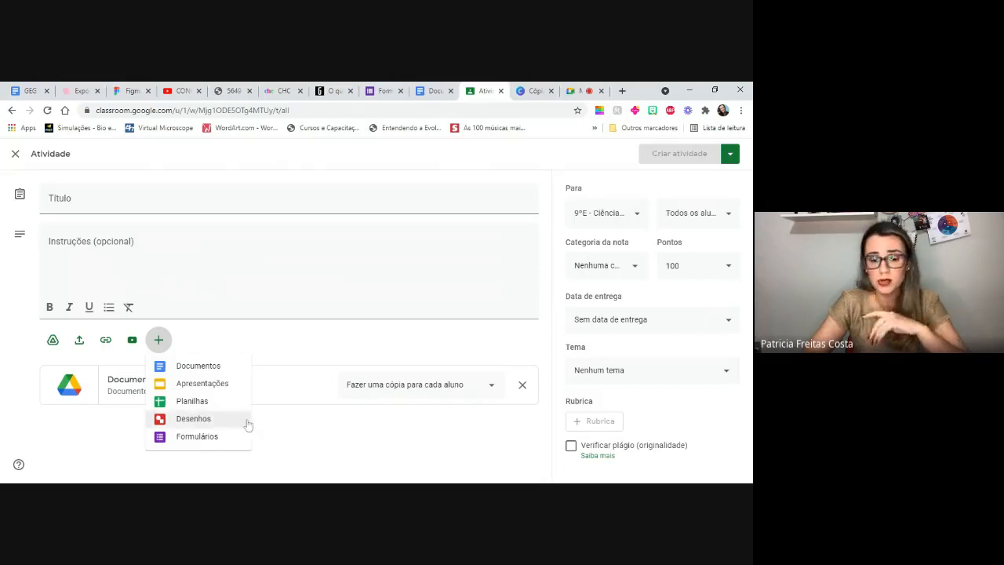
click(335, 424)
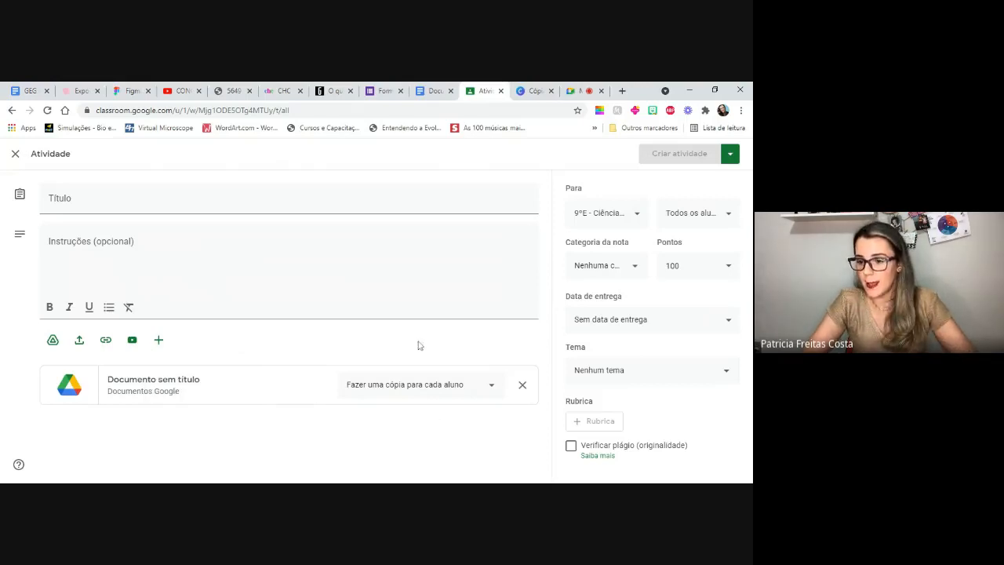
click(729, 269)
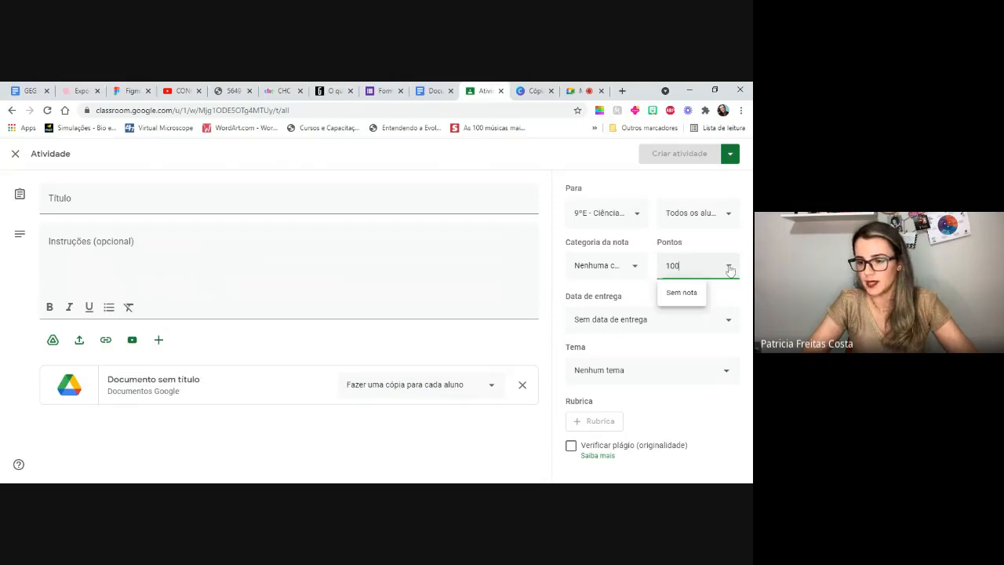
click(729, 323)
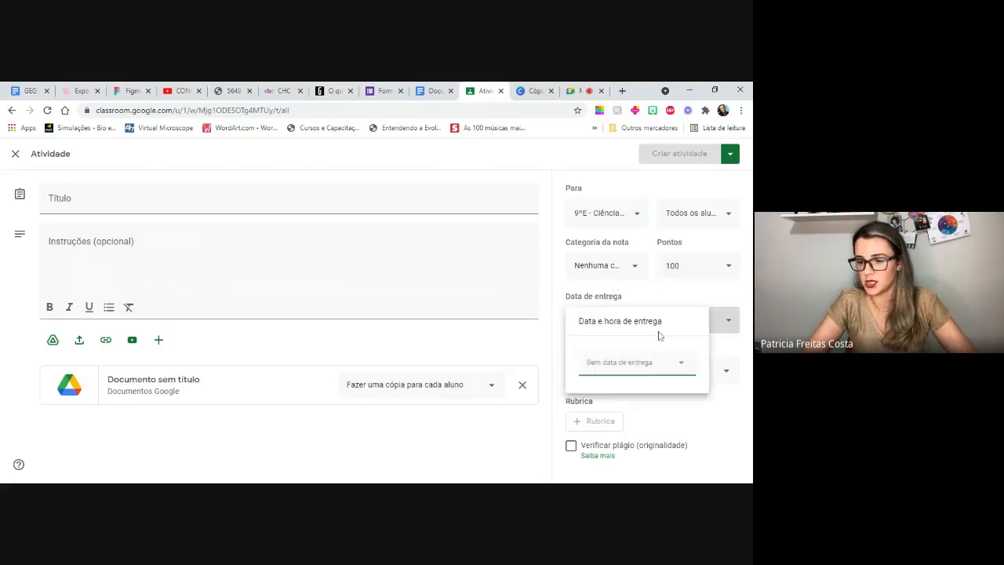
click(543, 321)
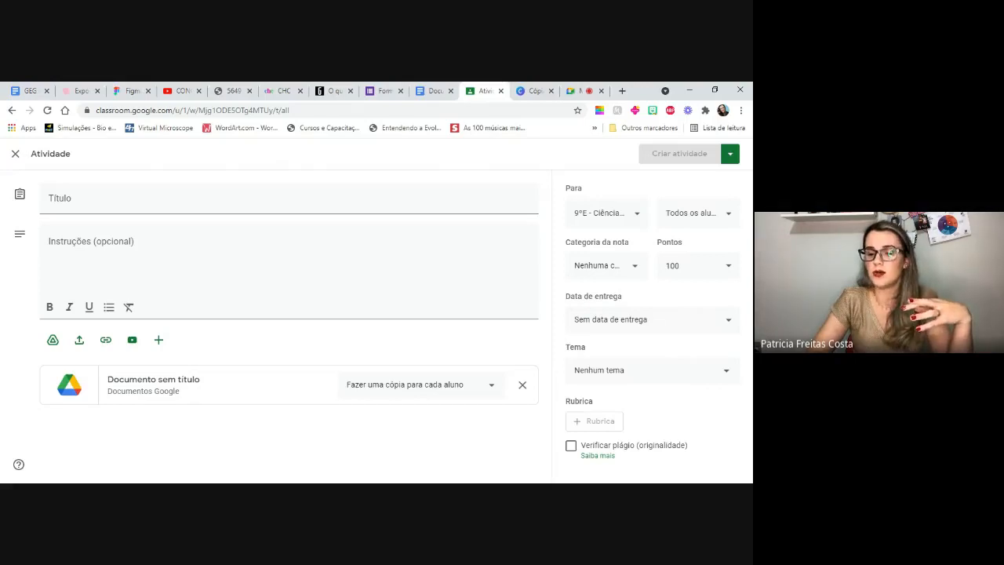
- Enter "exemplo" as both the assignment's title and its instructions
click(111, 195)
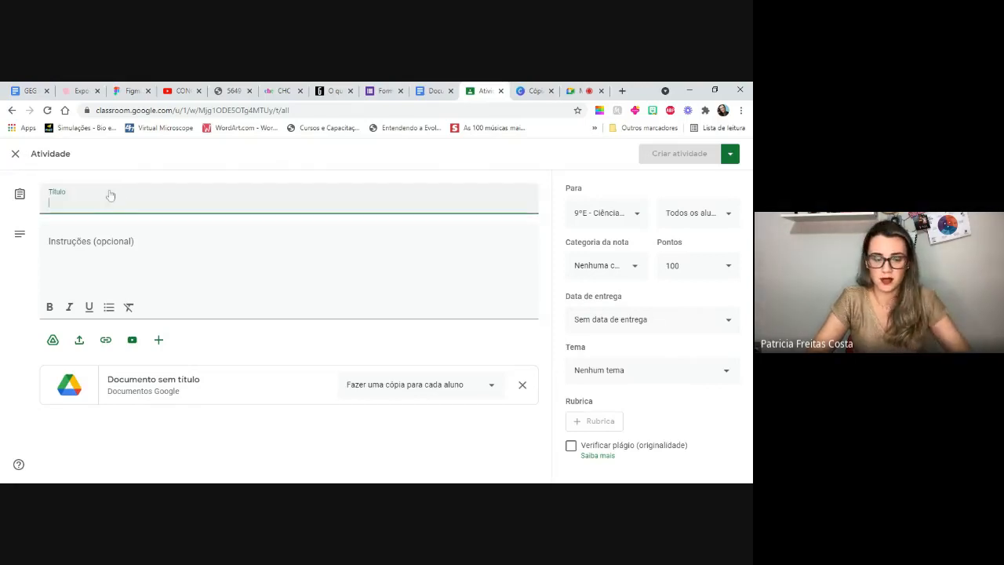
text(exemplo)
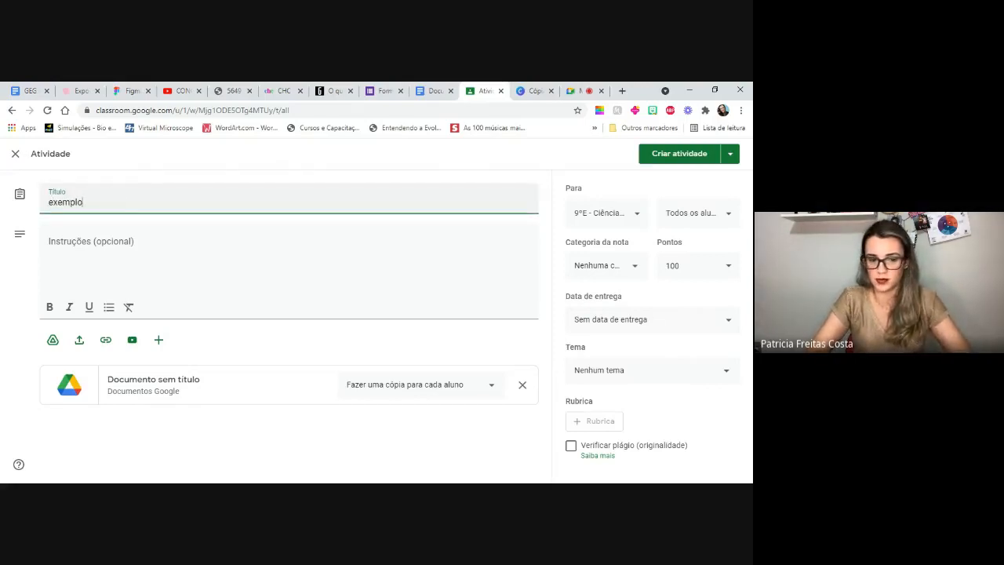
click(110, 251)
text(exempl)
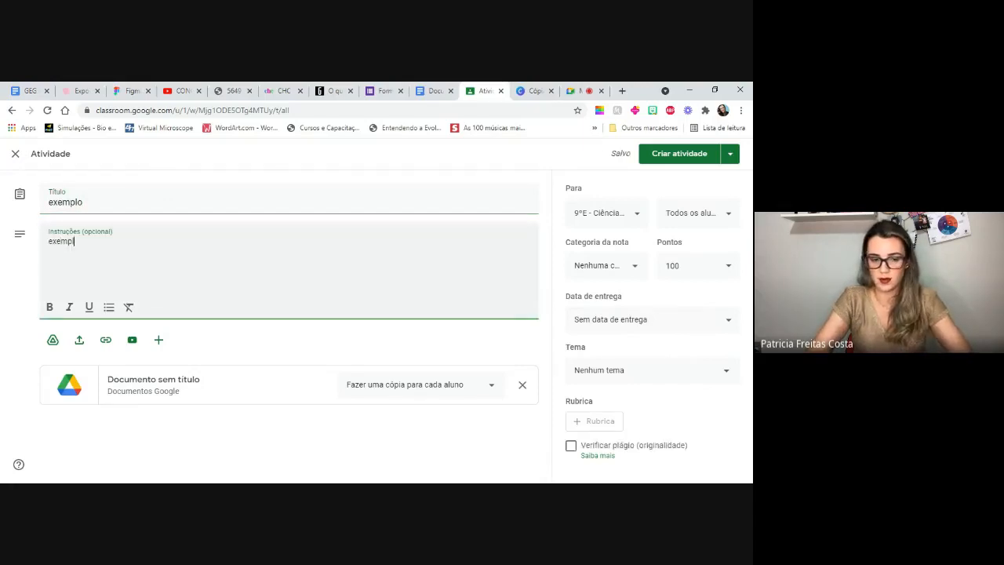
text(o)
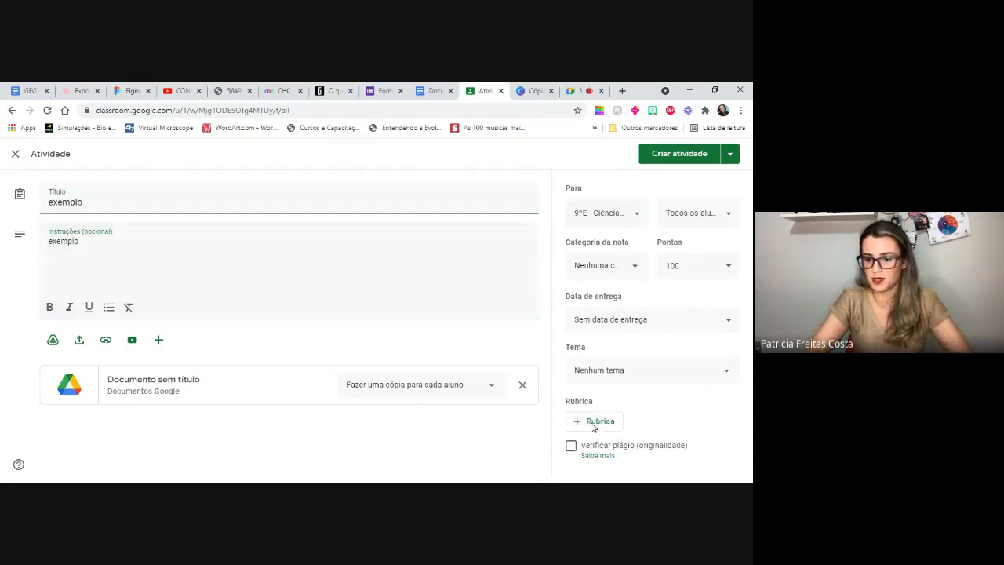
- Examine the scoring and criterion fields of a new rubric for the assignment, and discard the rubric without saving
click(600, 421)
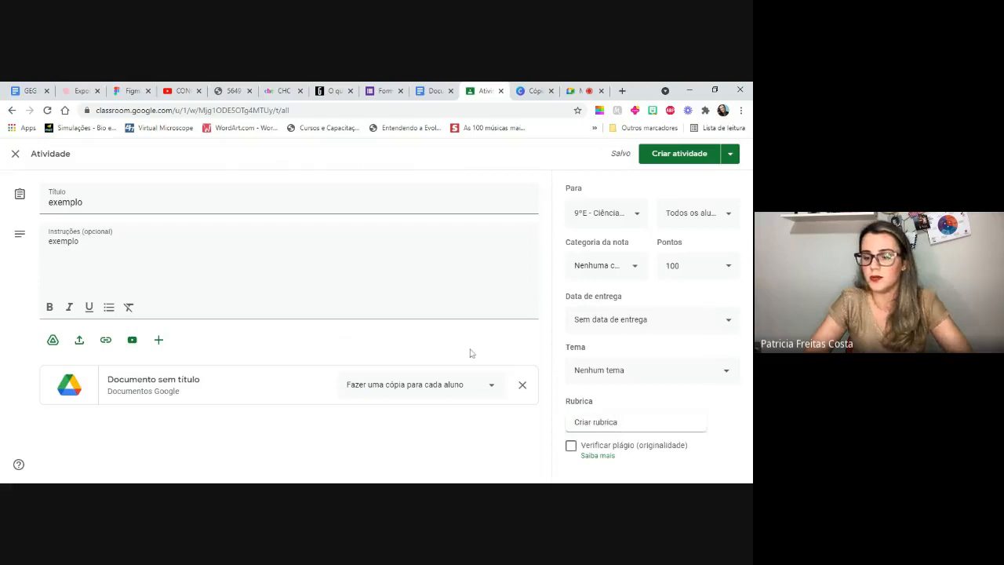
click(607, 427)
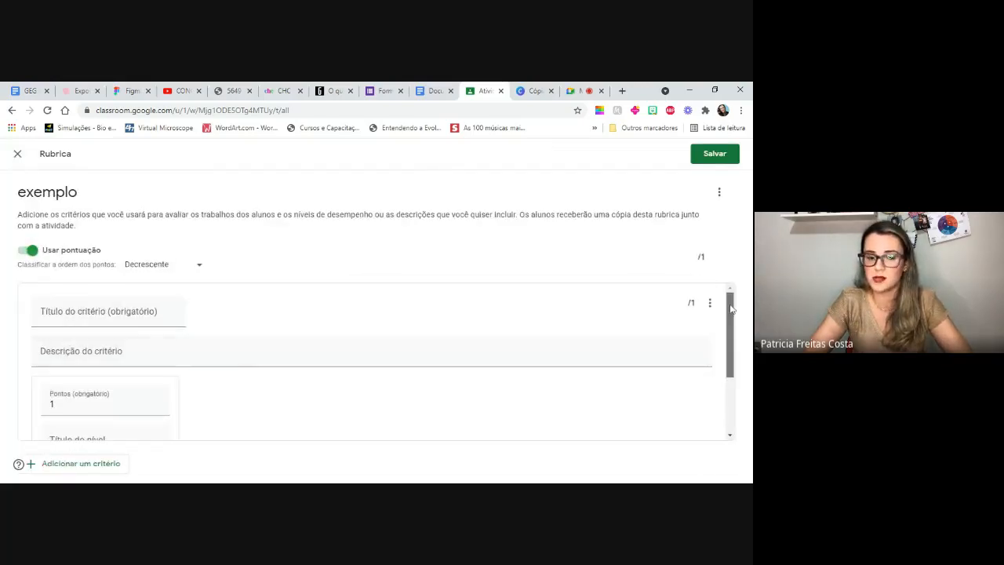
drag(731, 310, 738, 407)
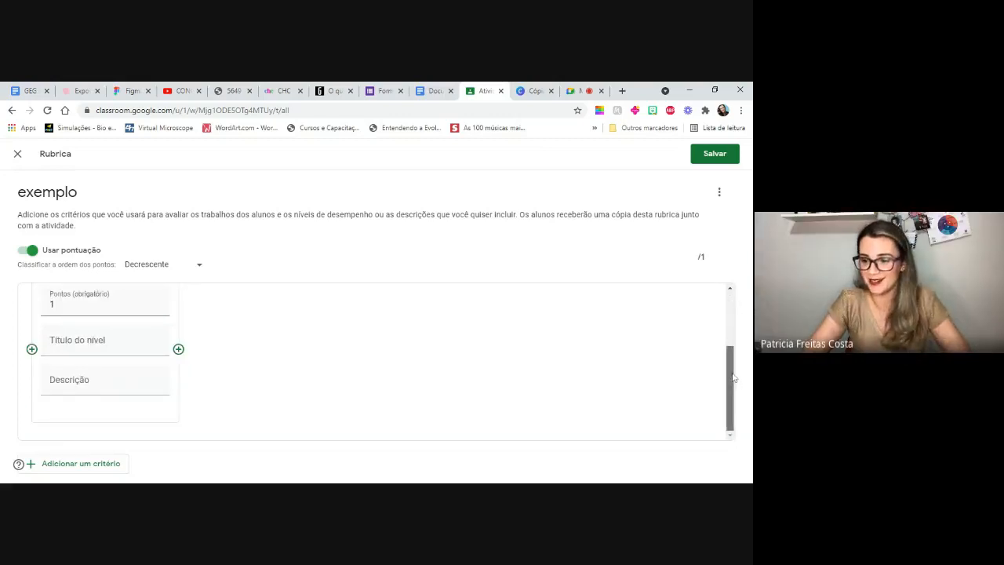
drag(734, 383, 731, 318)
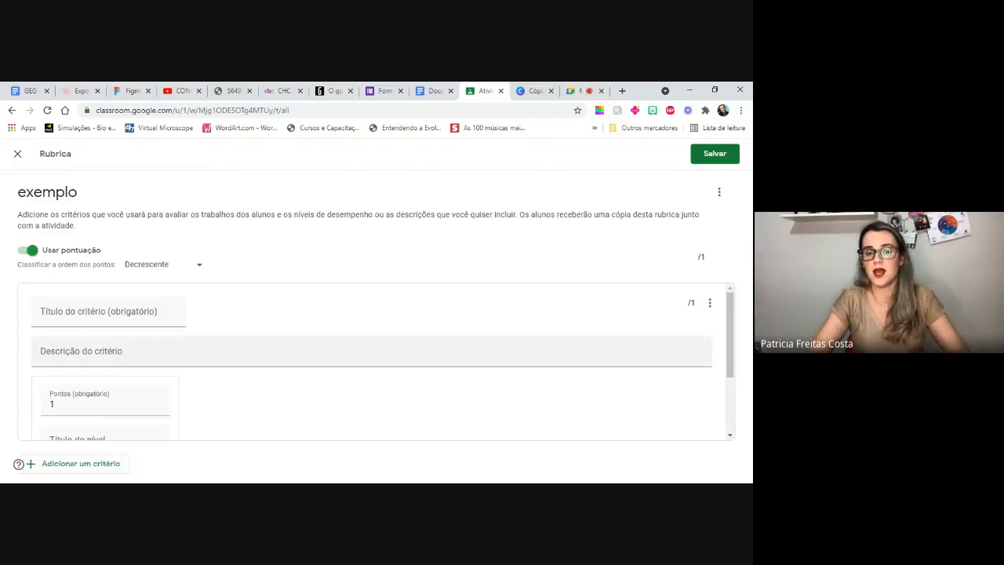
click(18, 154)
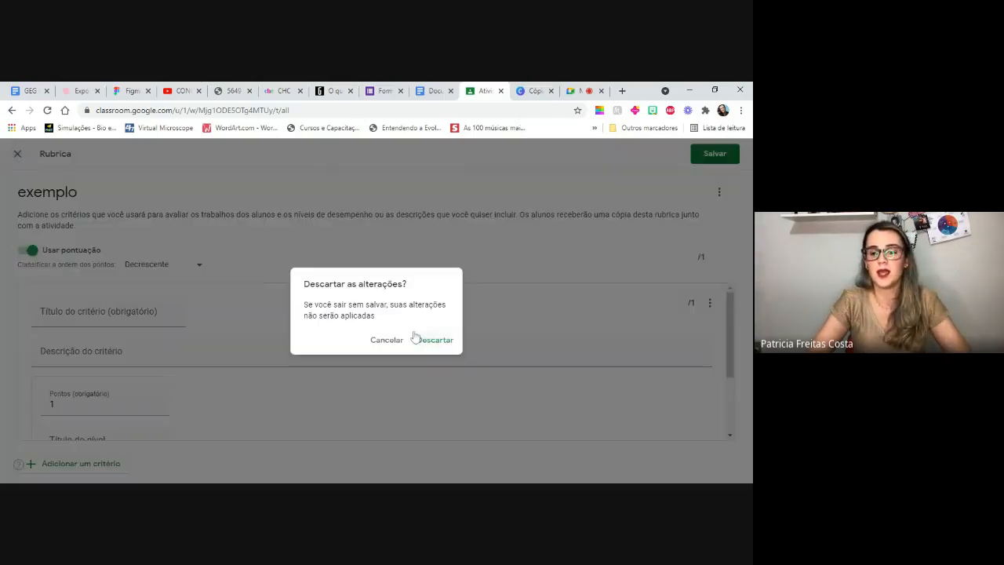
click(392, 345)
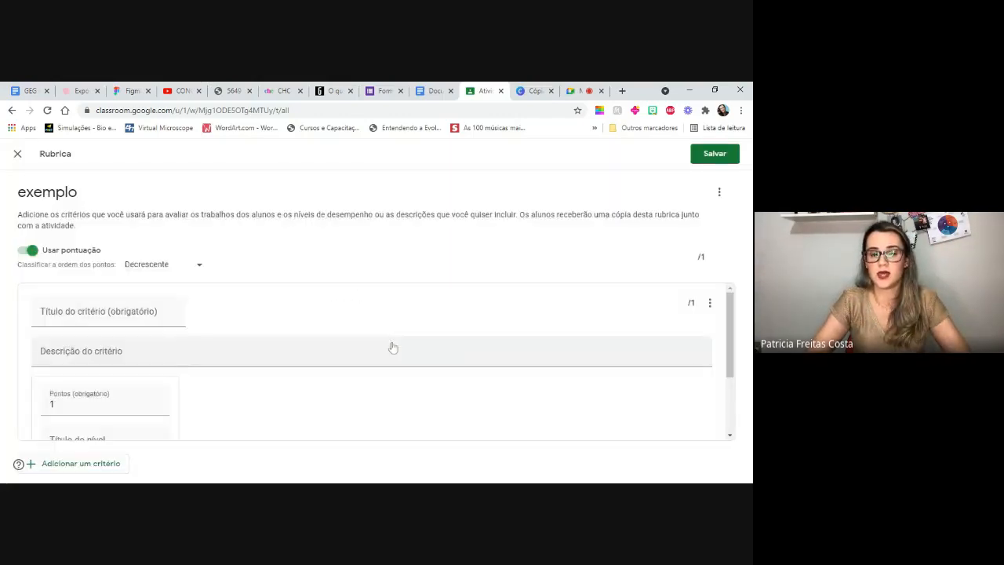
click(17, 154)
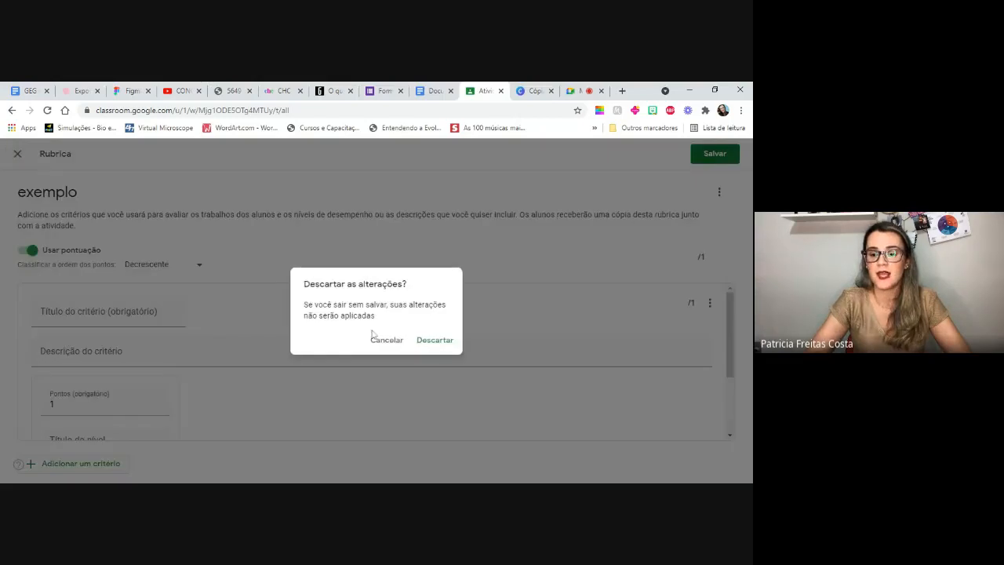
click(436, 342)
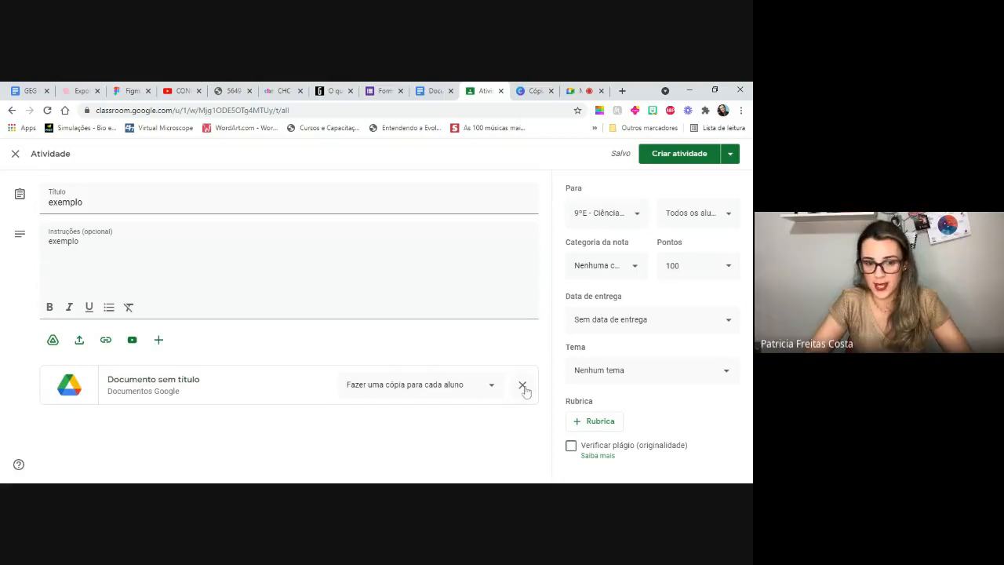
- Close the assignment form and review the BLOCO DE ATIVIDADES instructions and attachment under the topic "2º Trimestre - Atividades avaliativas"
click(15, 156)
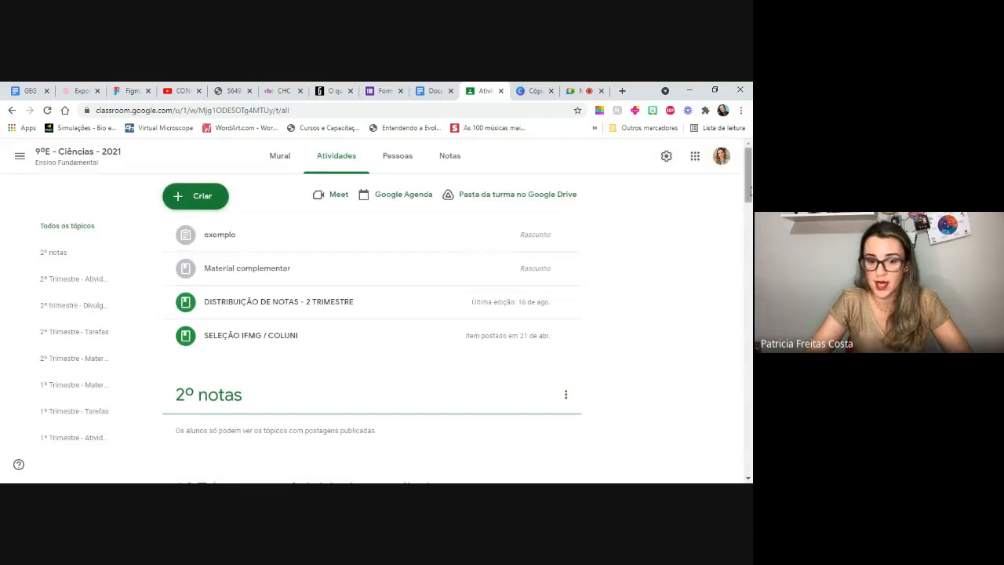
drag(751, 190, 751, 233)
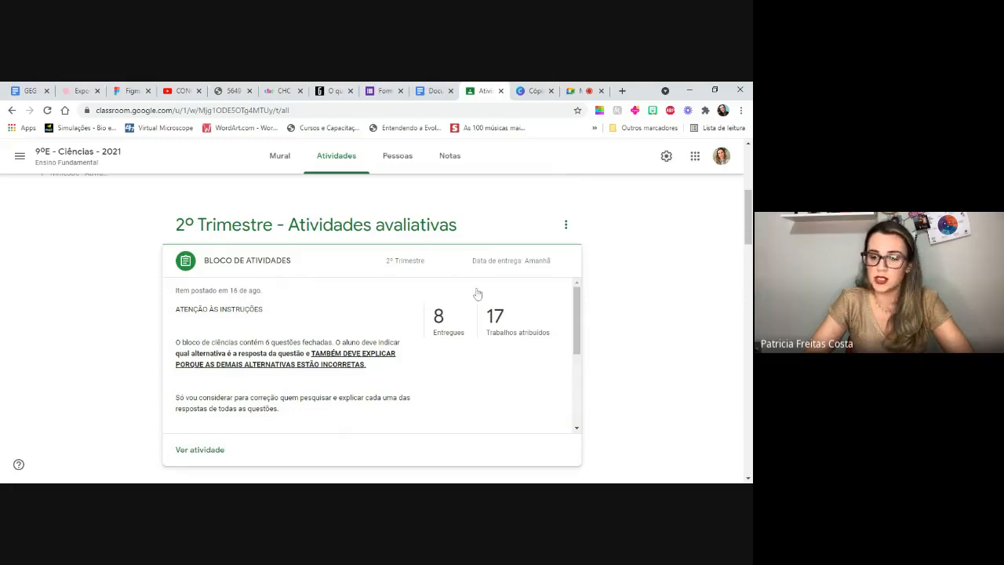
drag(581, 302, 588, 386)
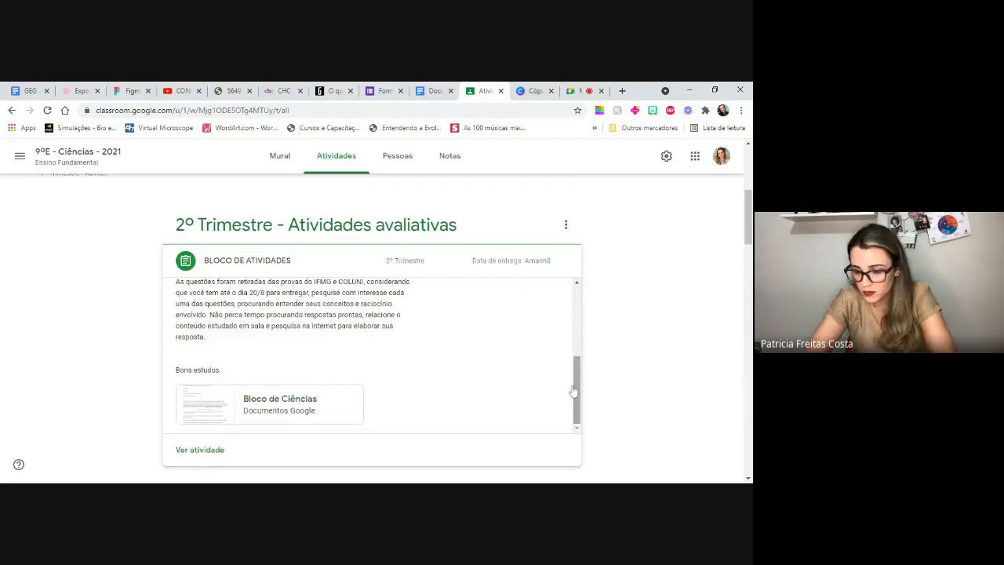
drag(579, 395, 582, 311)
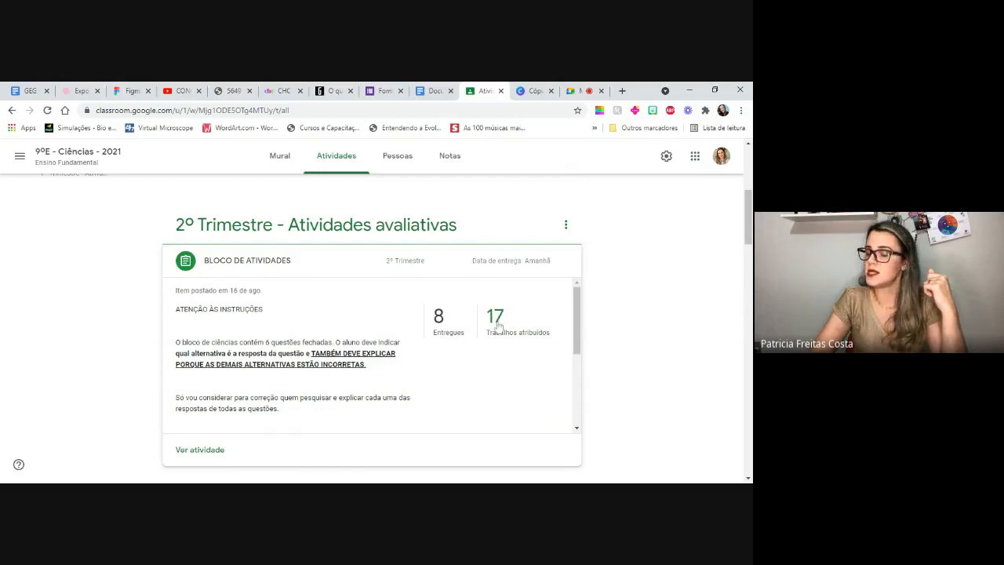
- View the submitted student works of BLOCO DE ATIVIDADES
click(441, 320)
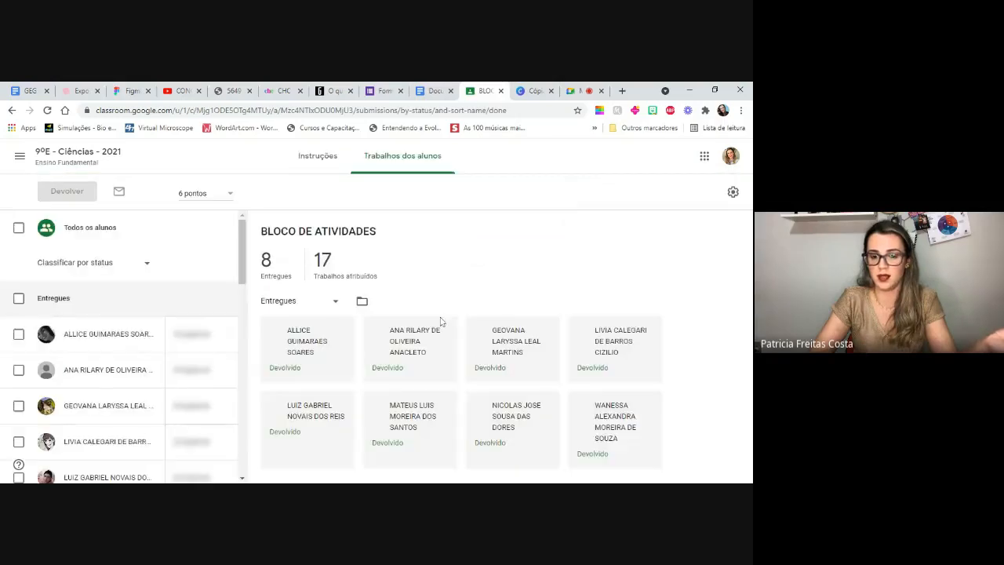
scroll(441, 321, down, 2)
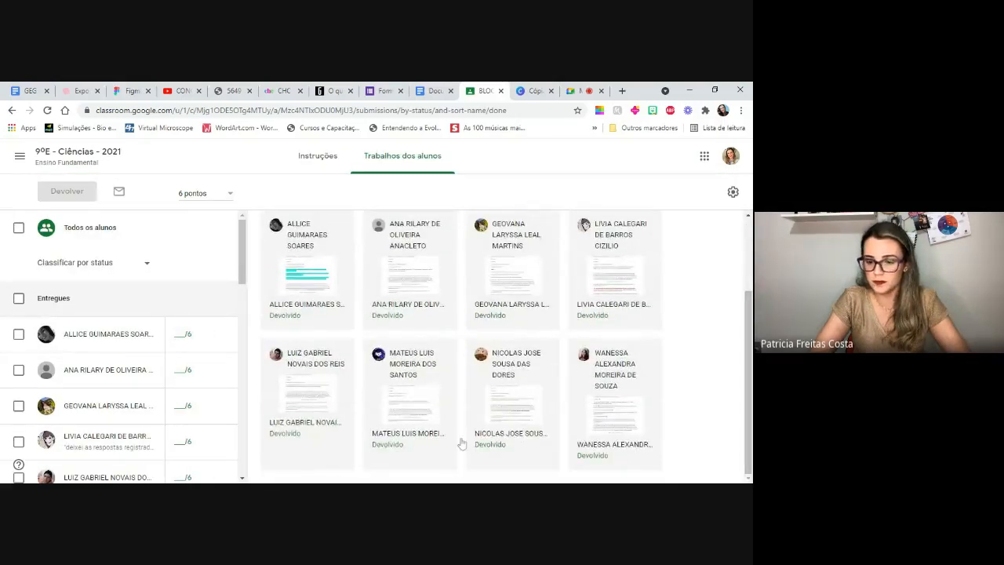
drag(748, 392, 748, 390)
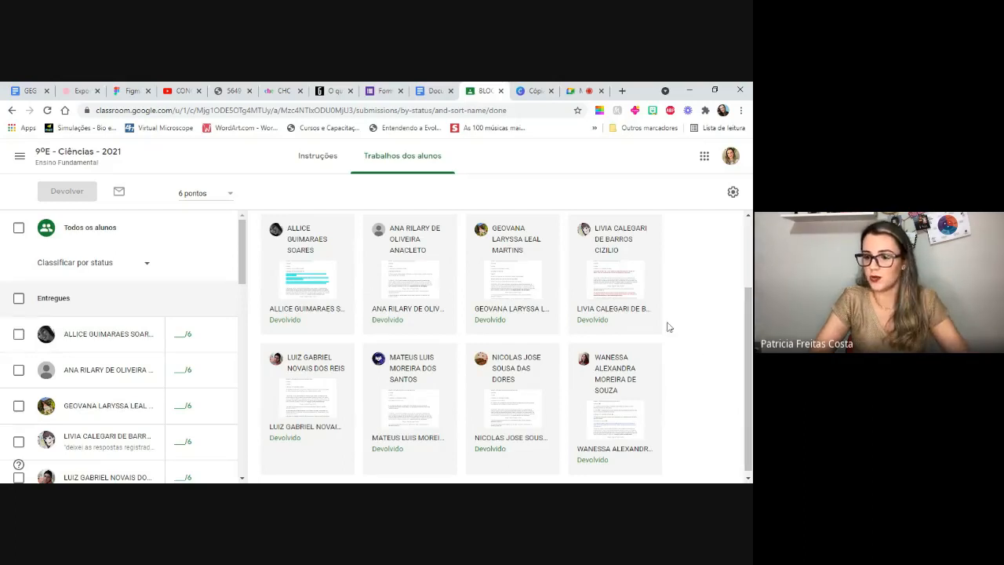
drag(749, 303, 749, 297)
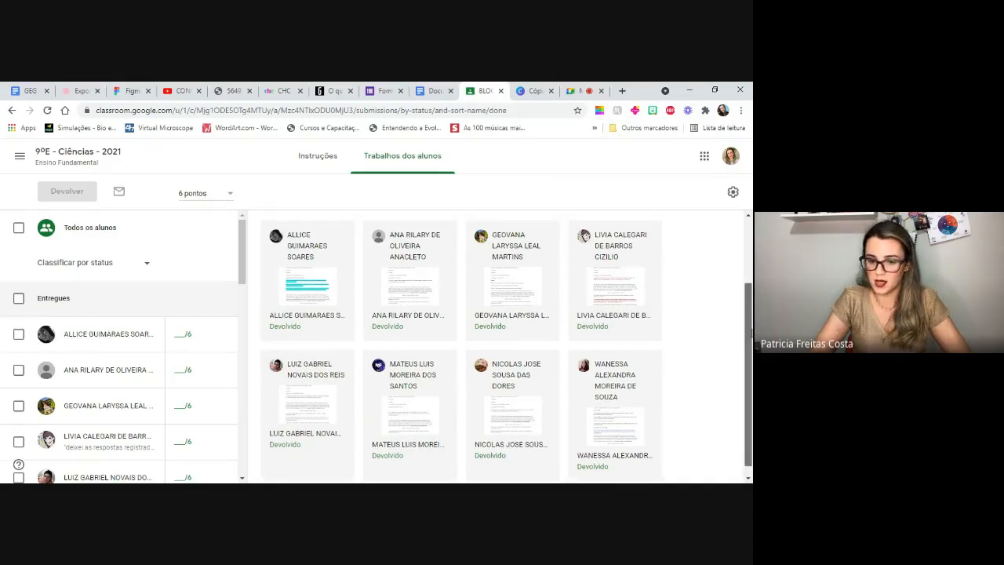
drag(748, 373, 748, 383)
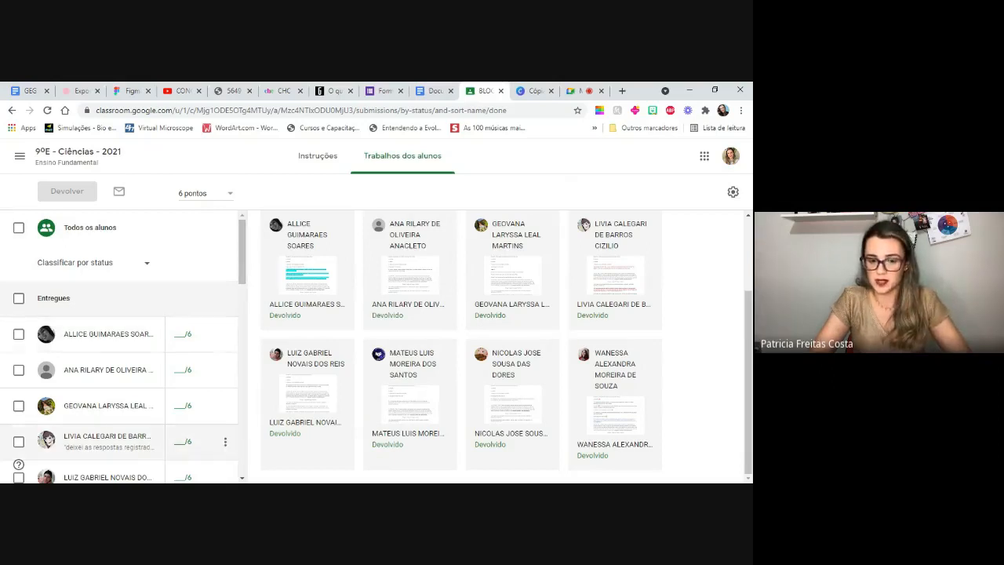
- Open the first student's submission and show where to comment on alternative c and the letter A explanation and where to grade, entering nothing
click(306, 279)
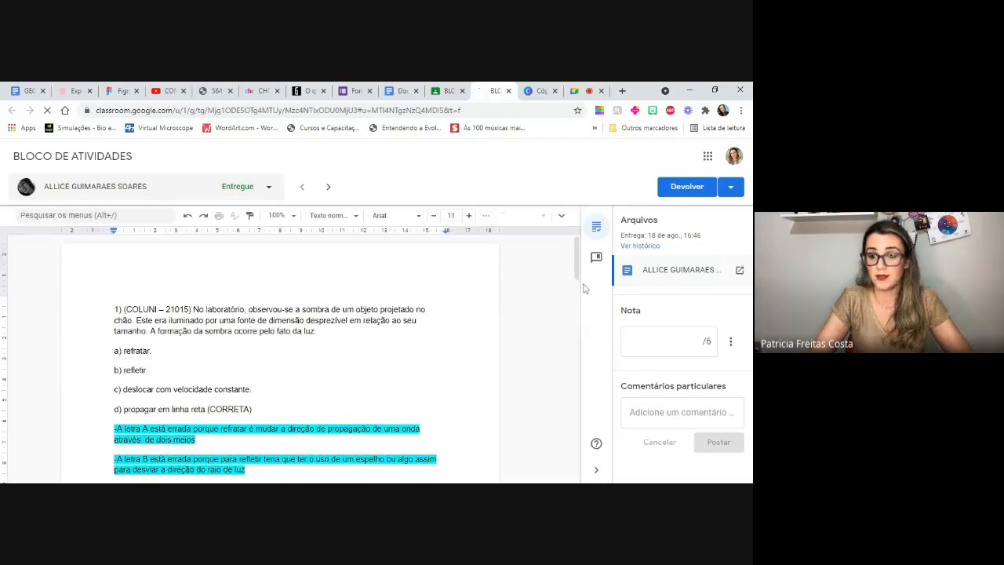
drag(578, 264, 578, 266)
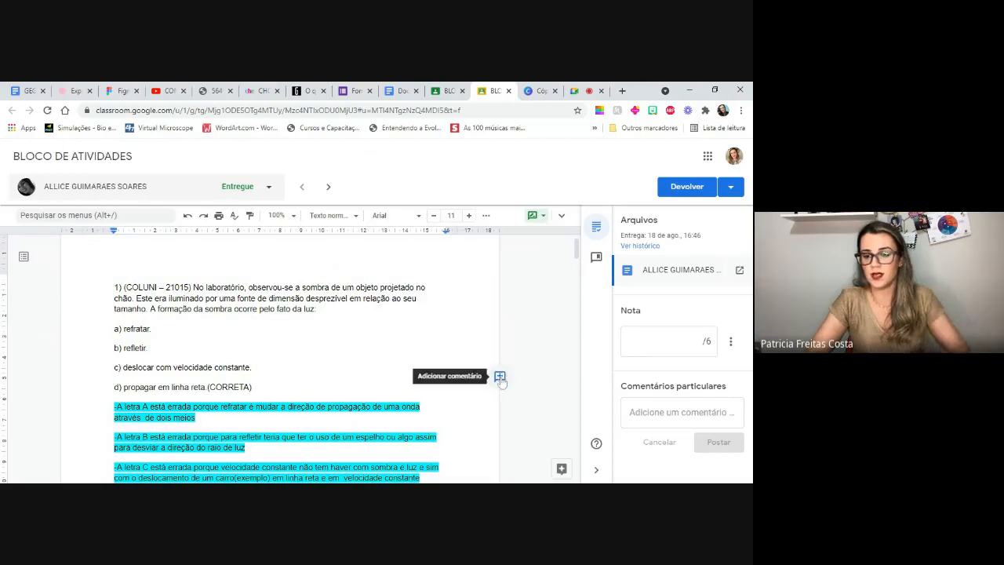
click(500, 378)
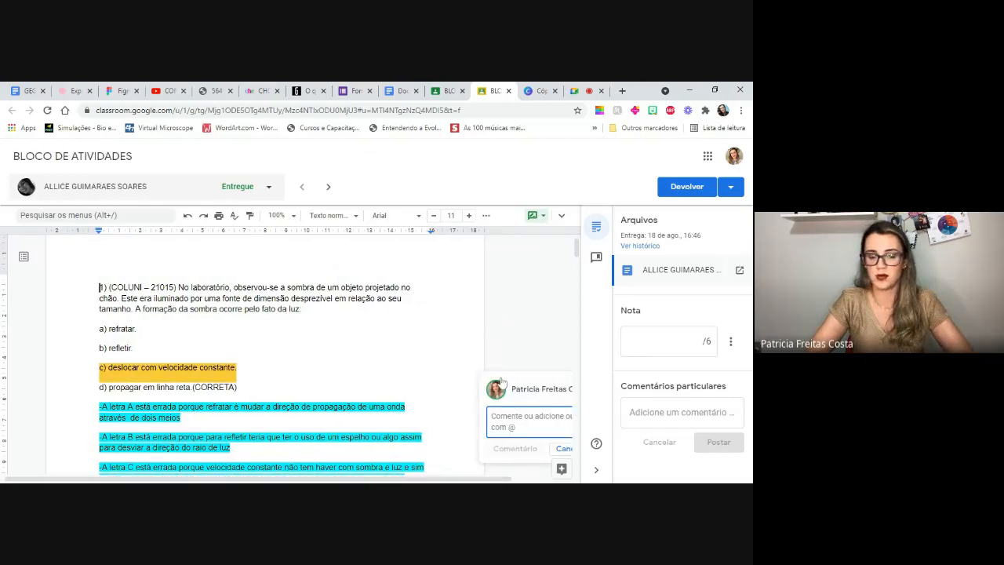
click(367, 406)
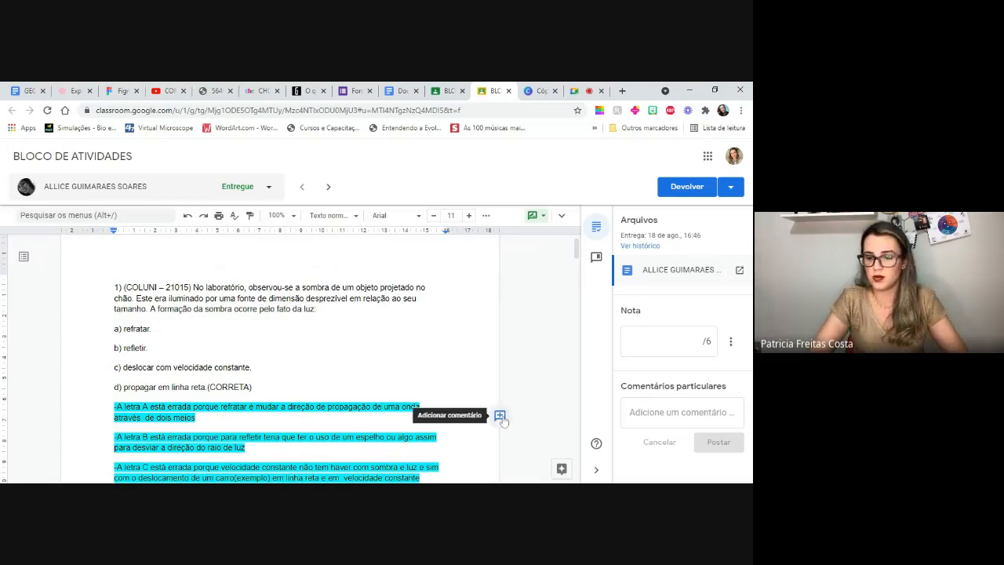
click(499, 416)
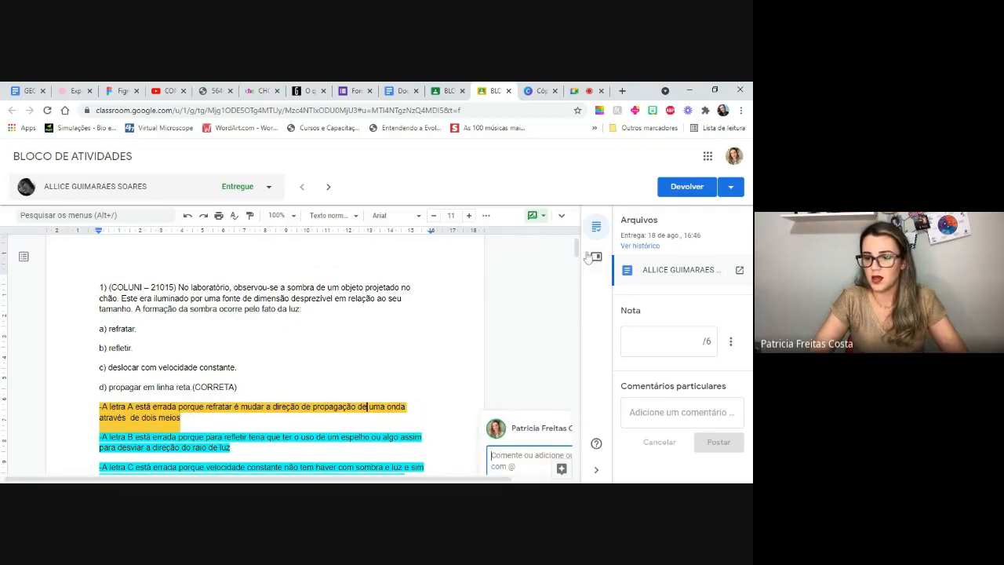
scroll(579, 263, down, 1)
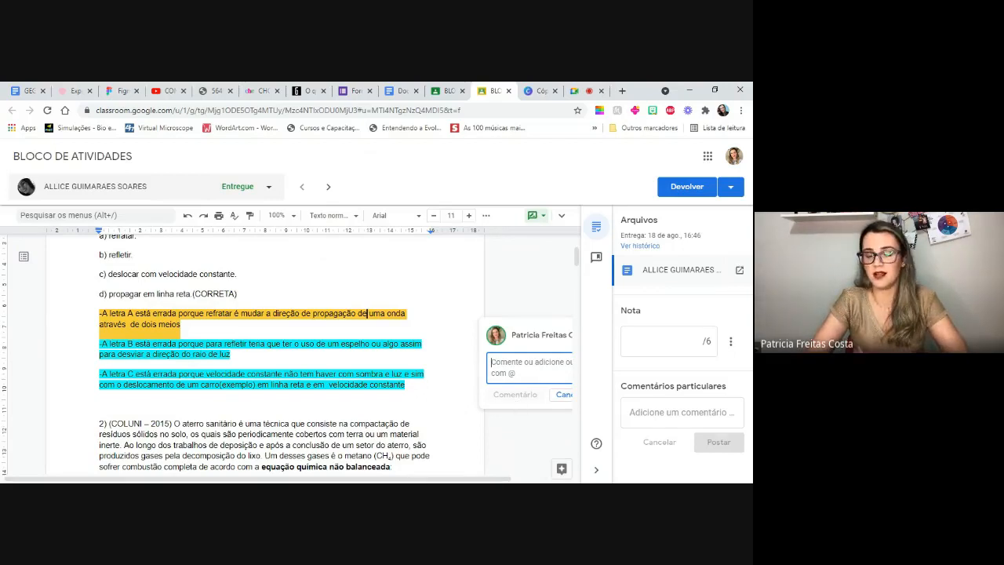
click(239, 294)
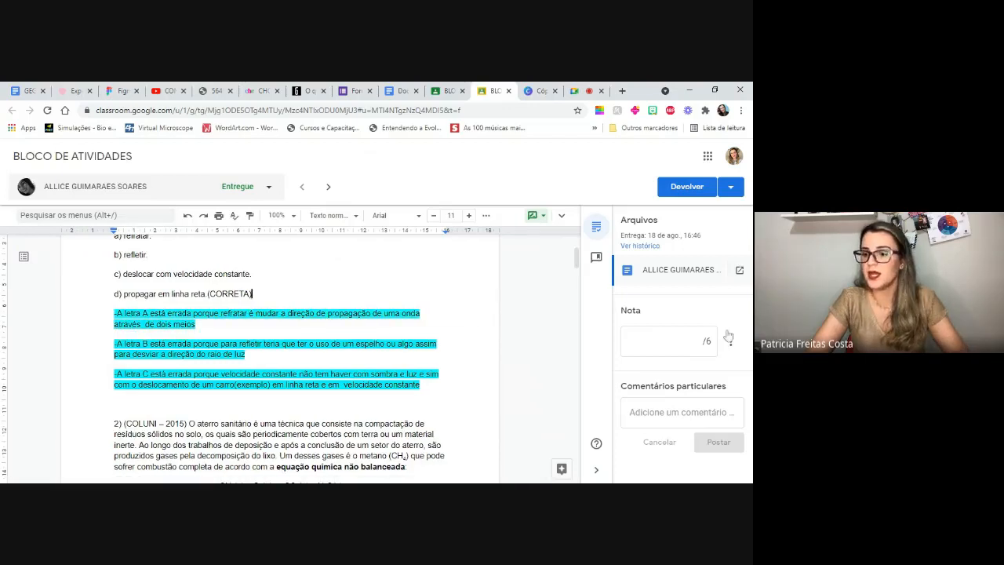
click(704, 343)
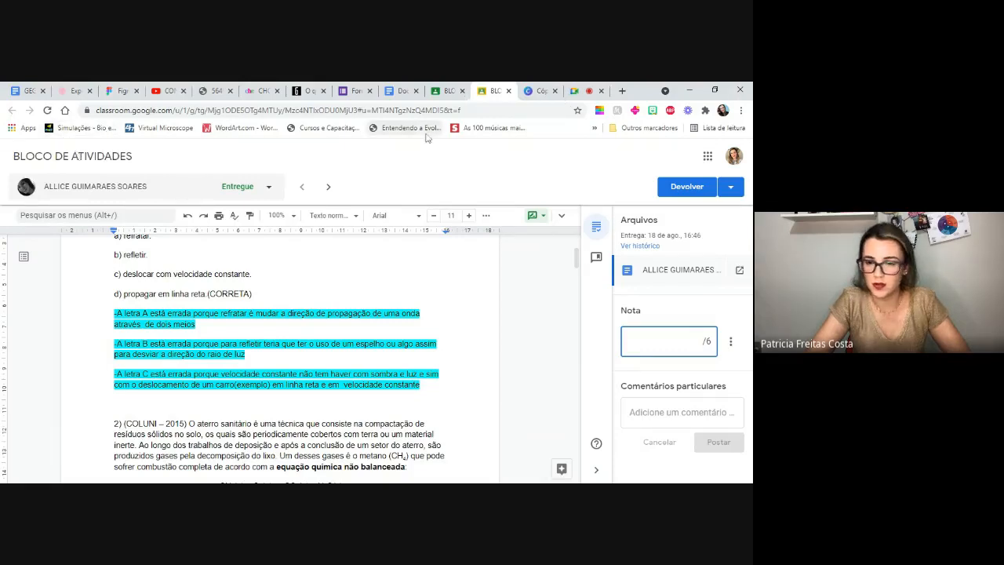
- Return to the class, examine the Notas gradebook across its activity columns, and open the student works of BLOCO DE ATIVIDADES from it
click(447, 90)
click(77, 152)
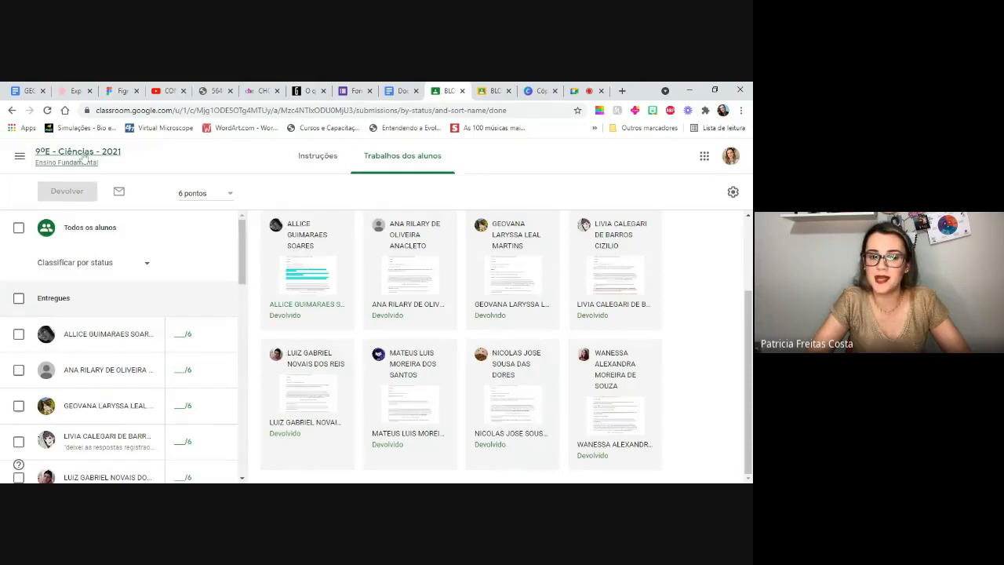
click(449, 160)
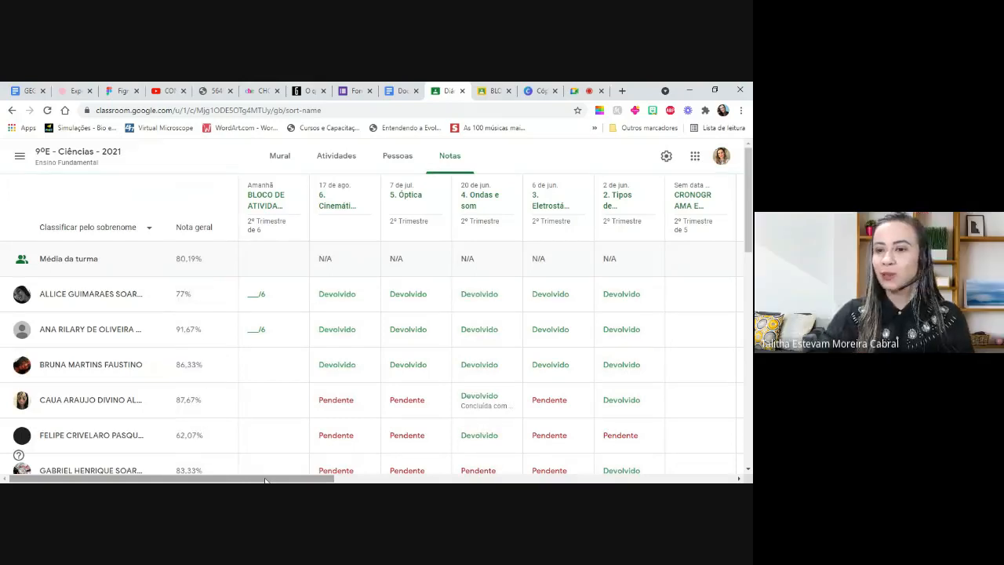
drag(265, 480, 540, 476)
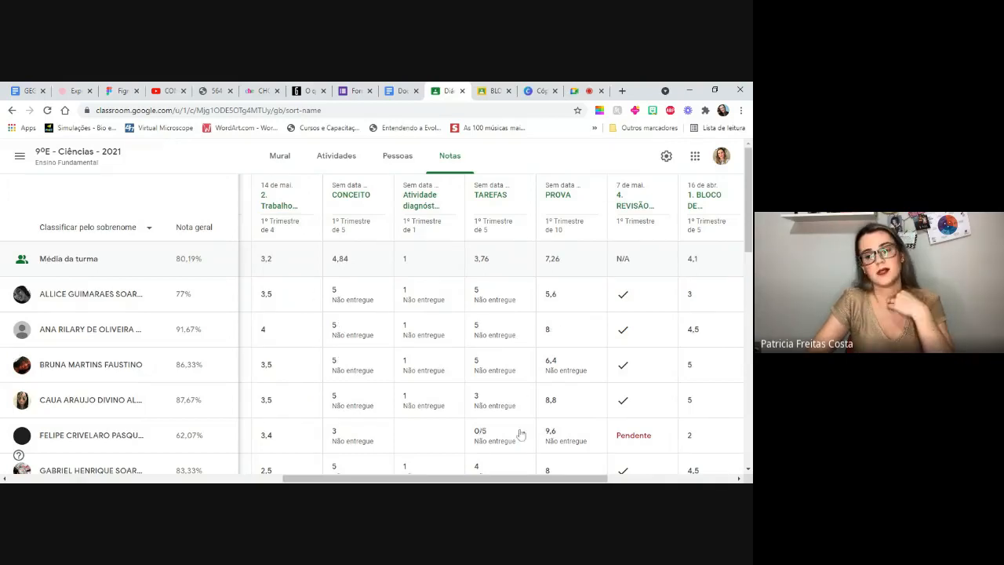
drag(450, 481, 452, 483)
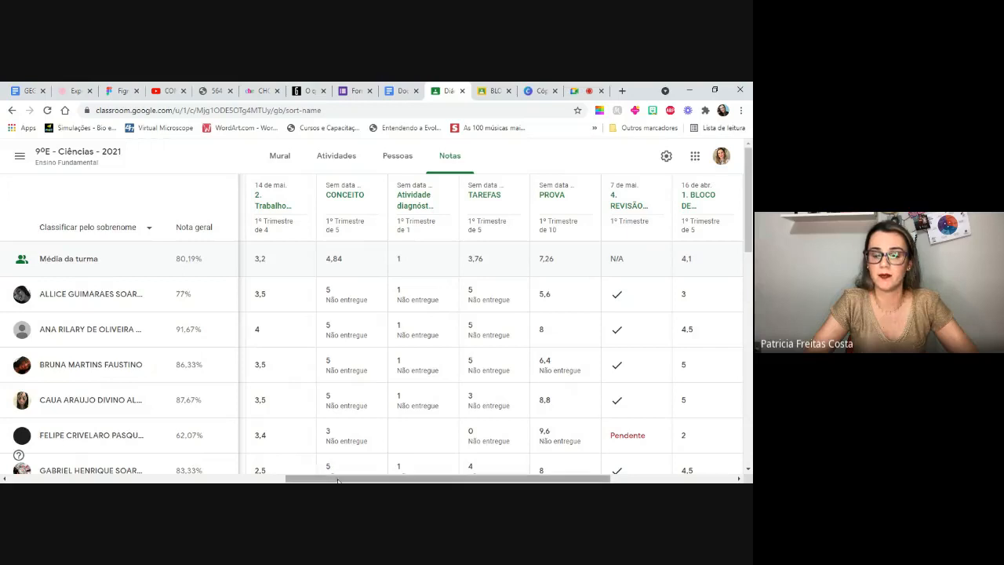
drag(335, 479, 276, 479)
drag(189, 479, 34, 481)
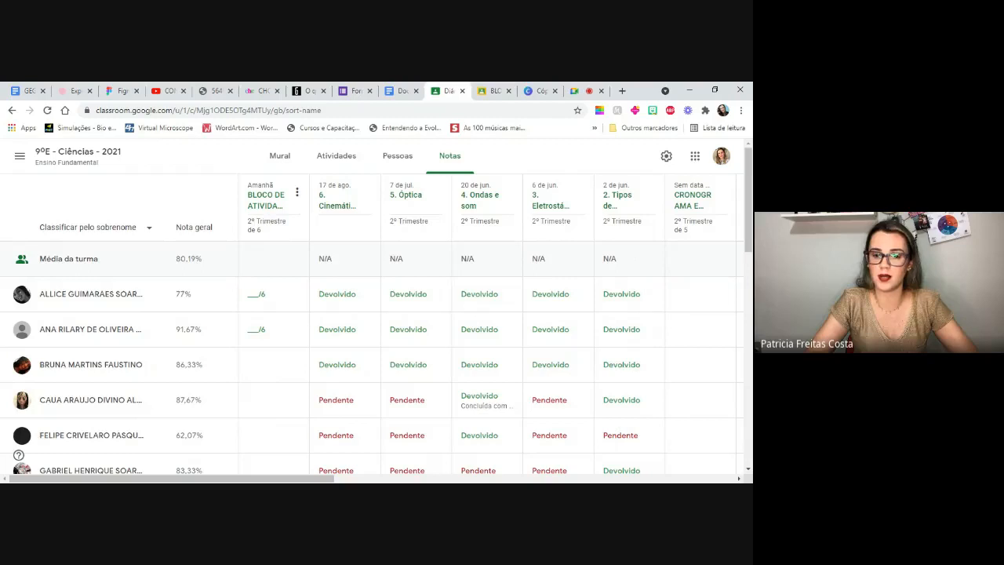
click(262, 202)
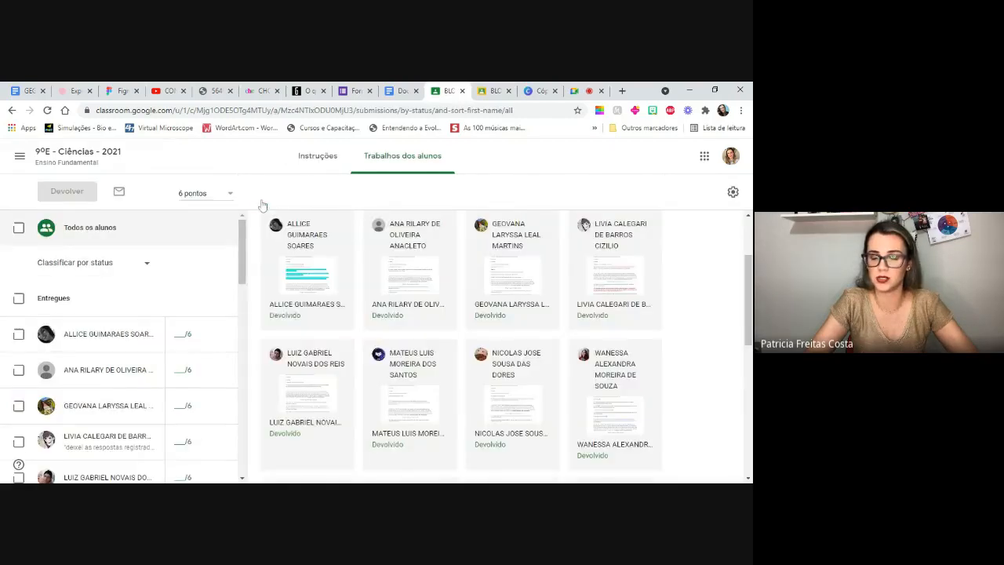
- Copy all the grades of the class 9ºE - Ciências - 2021 to a Google Sheets spreadsheet
drag(749, 266, 749, 240)
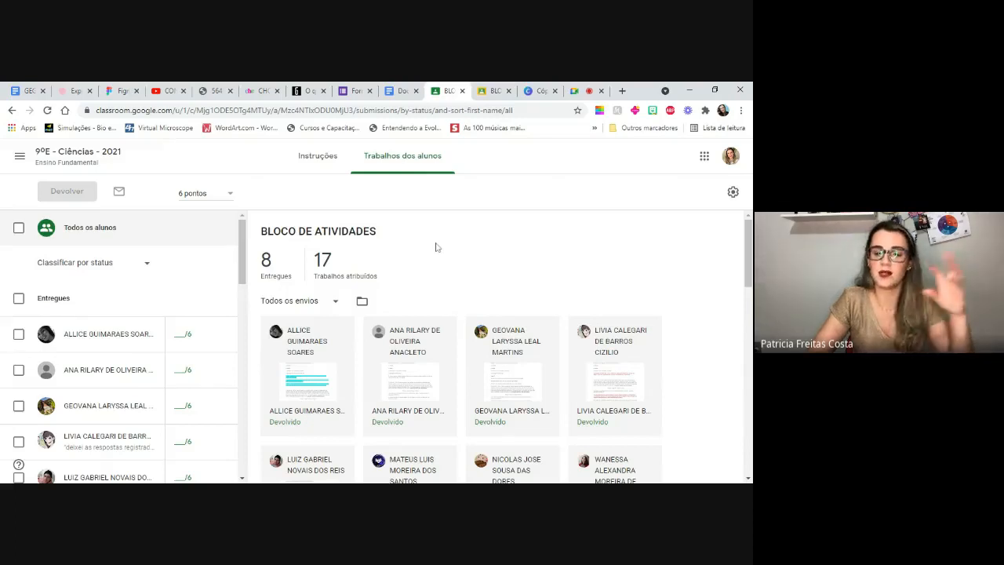
click(733, 194)
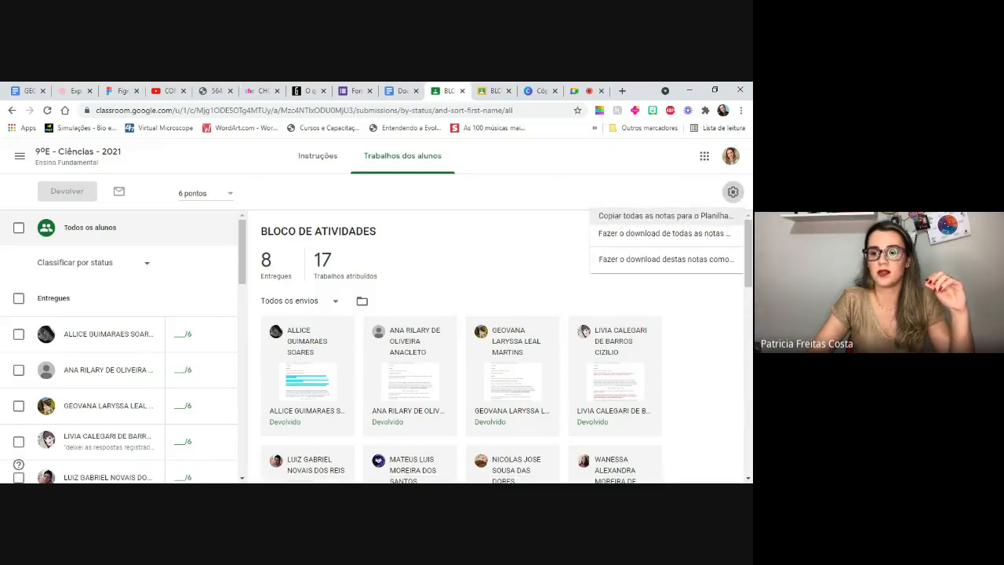
click(617, 218)
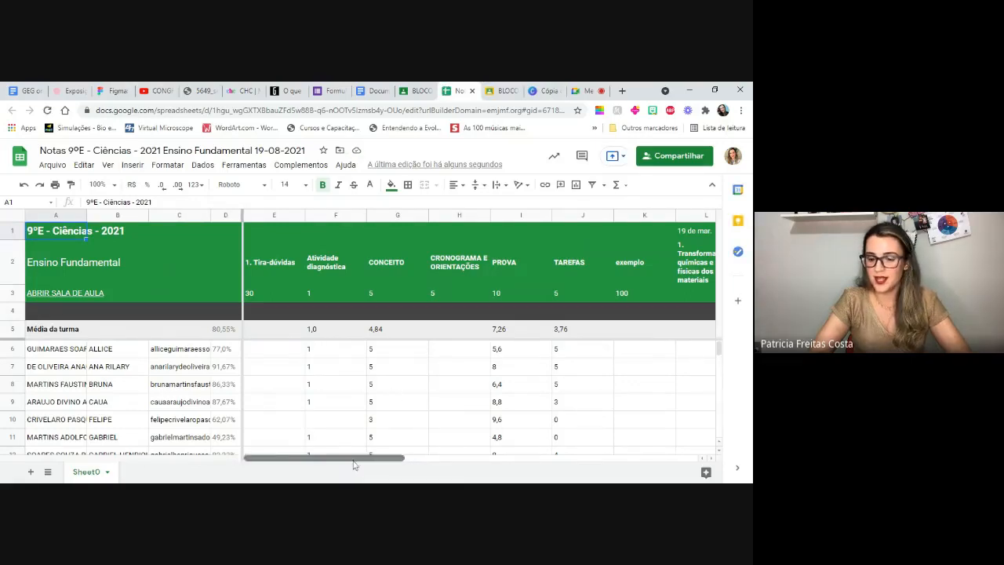
- Examine the activity columns of the exported grades spreadsheet, up to BLOCO DE ATIVIDADES and back to the first column
drag(354, 466, 329, 466)
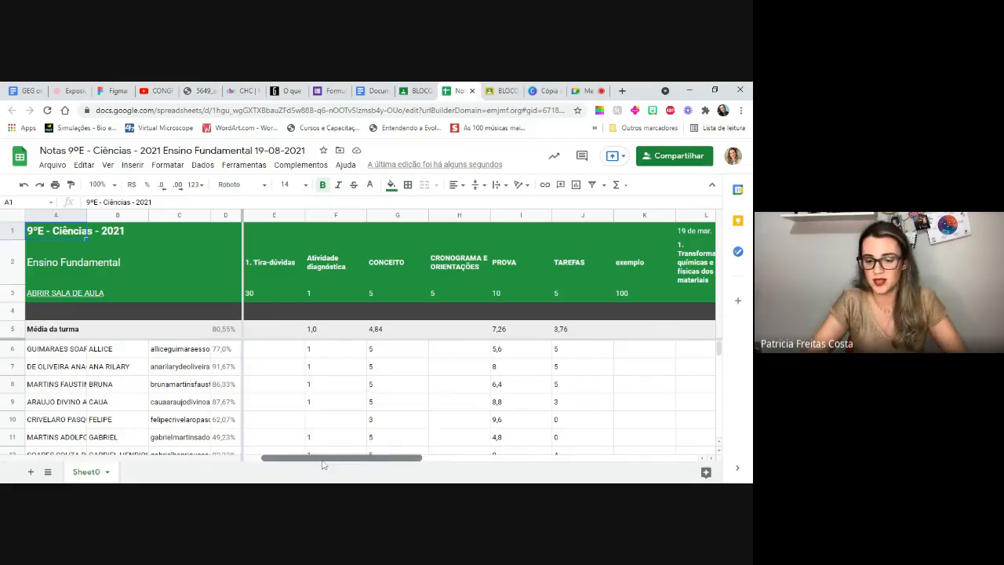
drag(309, 465, 599, 477)
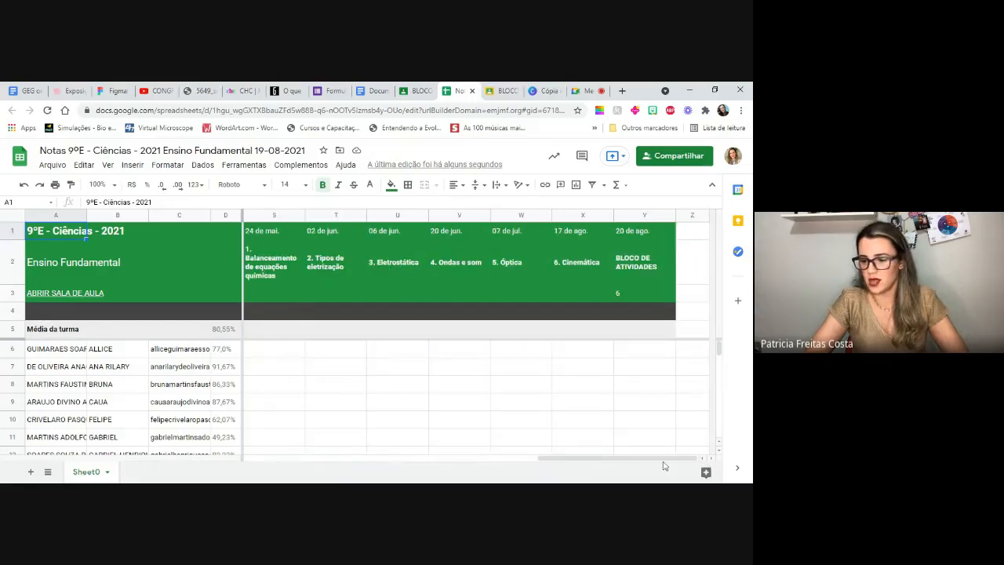
drag(665, 465, 513, 466)
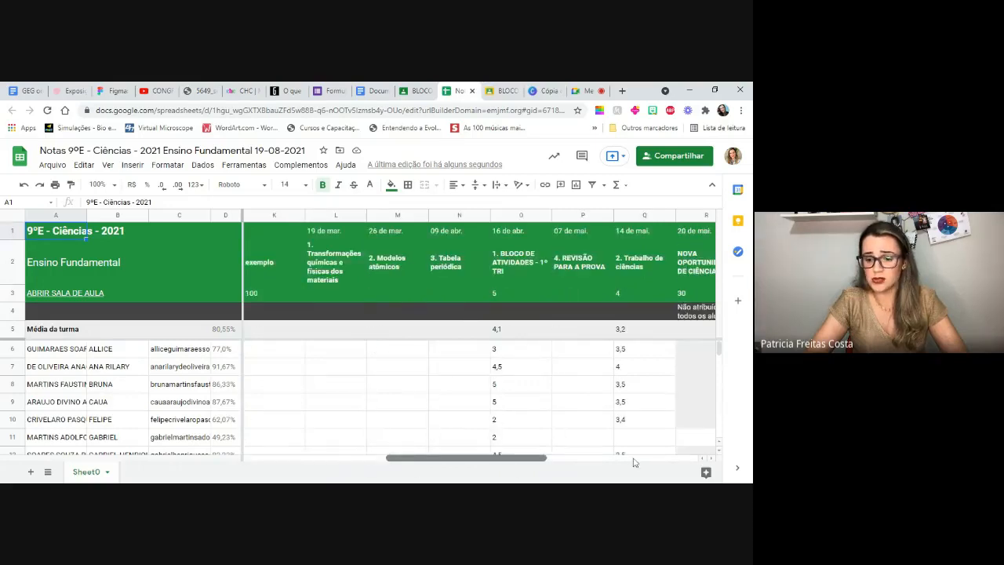
drag(635, 463, 667, 464)
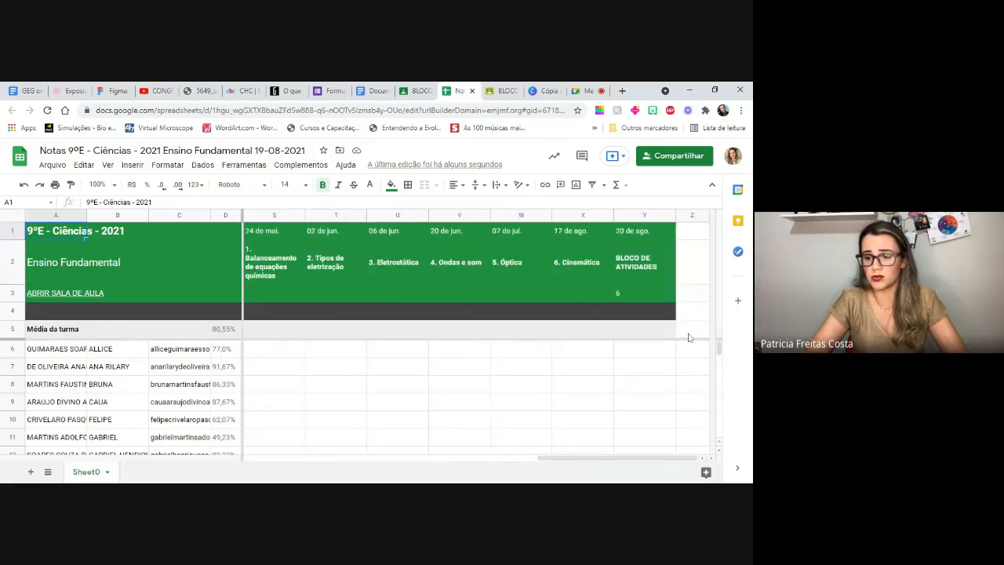
drag(541, 458, 226, 475)
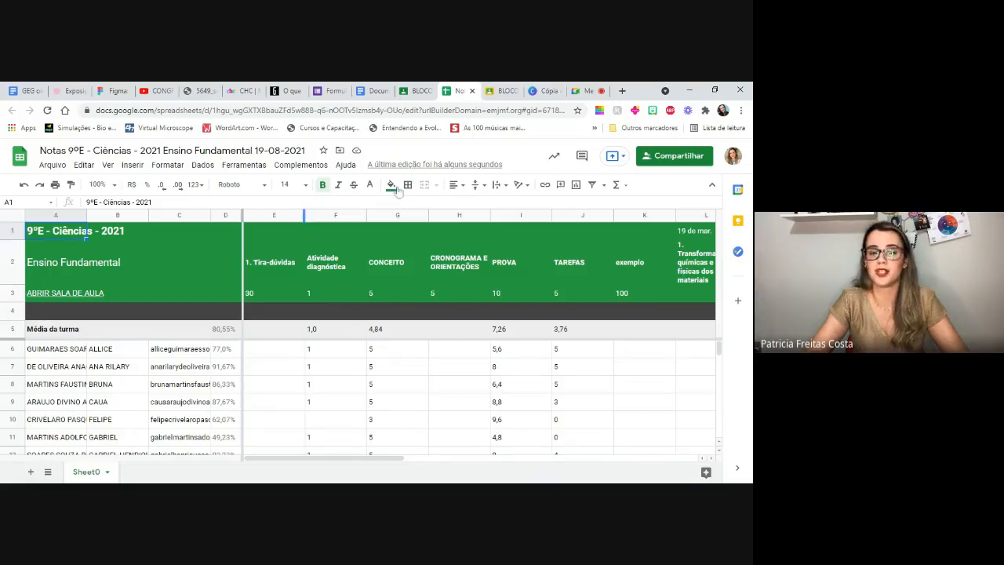
- Close the grades spreadsheet and the open student submission, and return to the student works of BLOCO DE ATIVIDADES
click(472, 91)
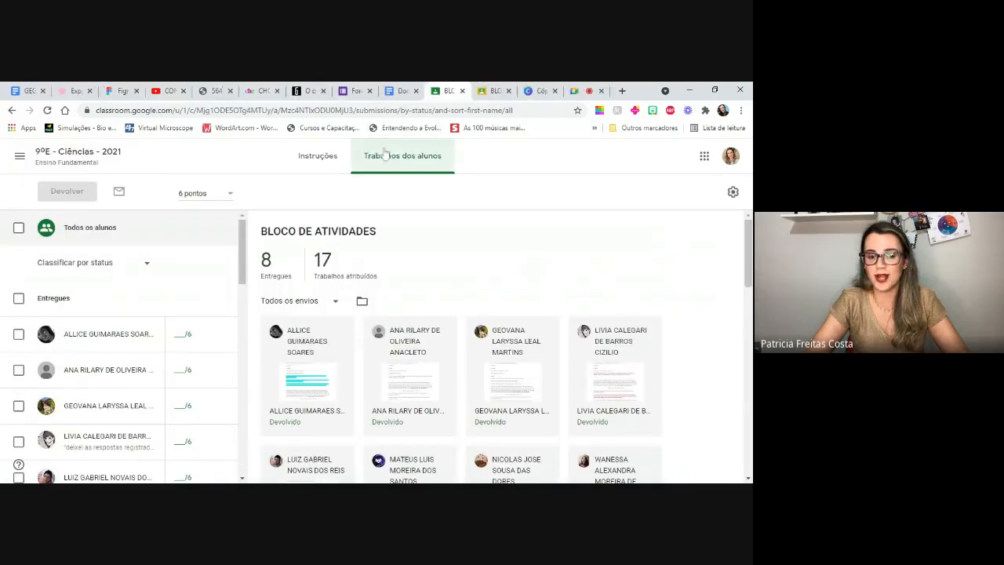
click(489, 92)
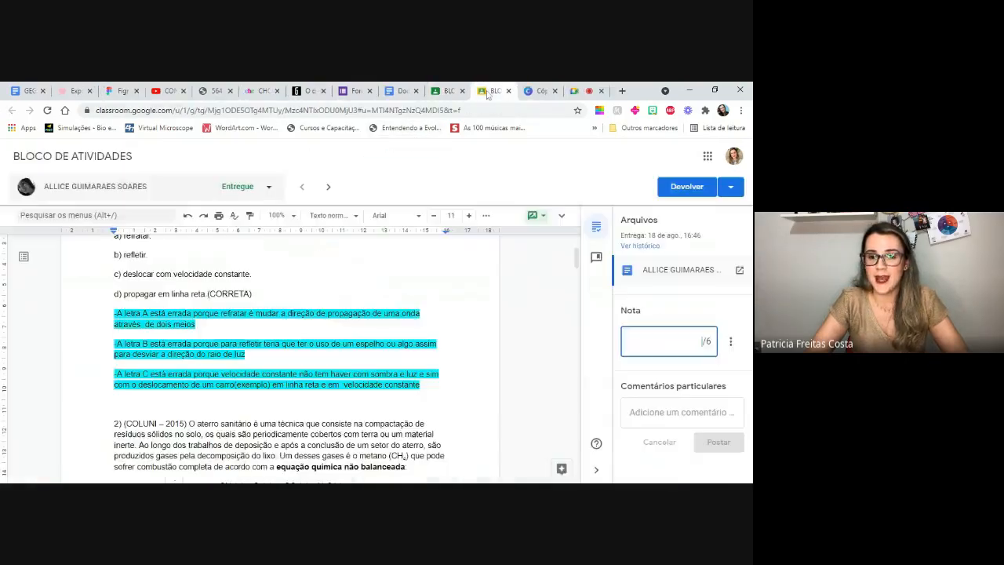
click(508, 91)
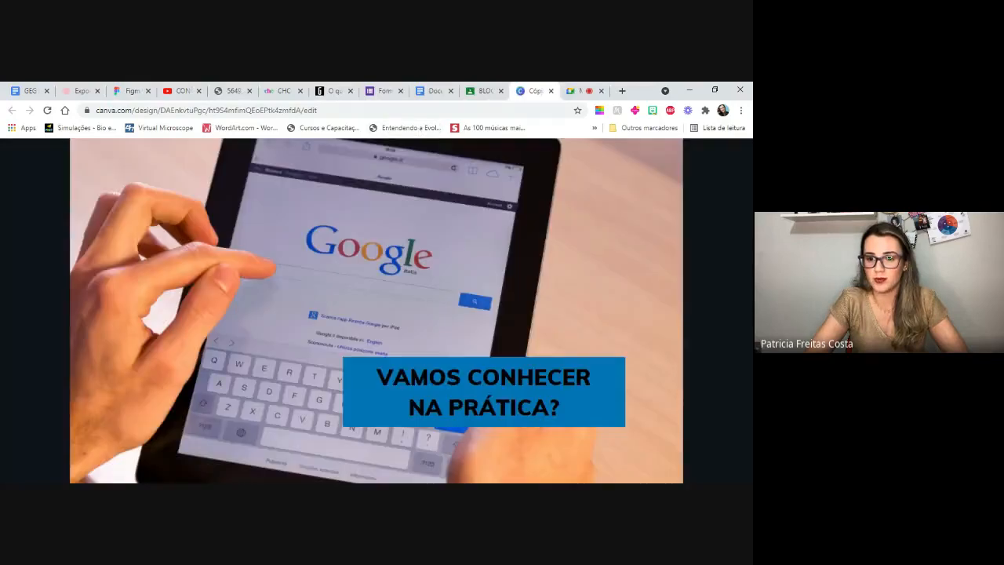
click(477, 92)
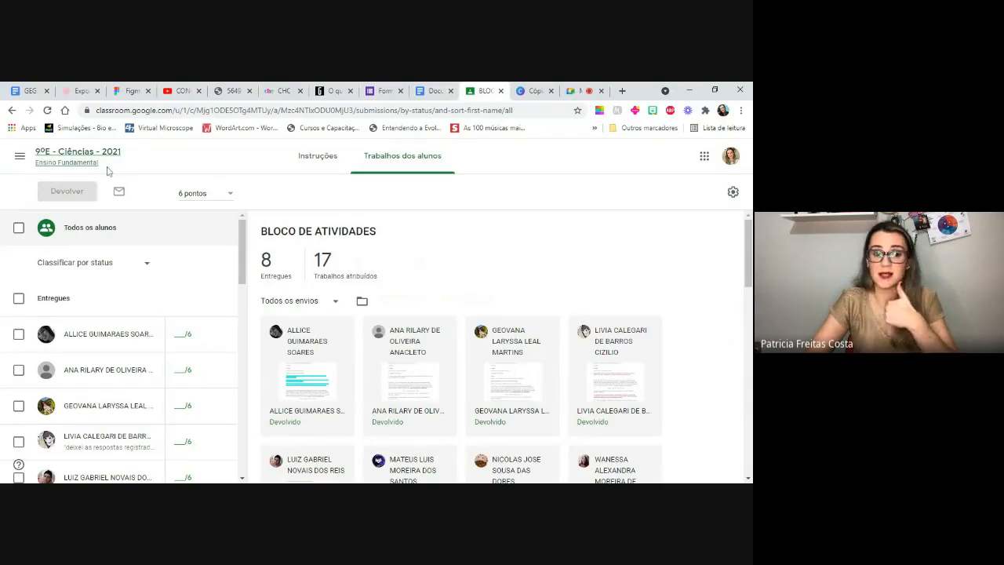
- Return to the activities of 9ºE - Ciências - 2021 and collapse the BLOCO DE ATIVIDADES details
click(77, 158)
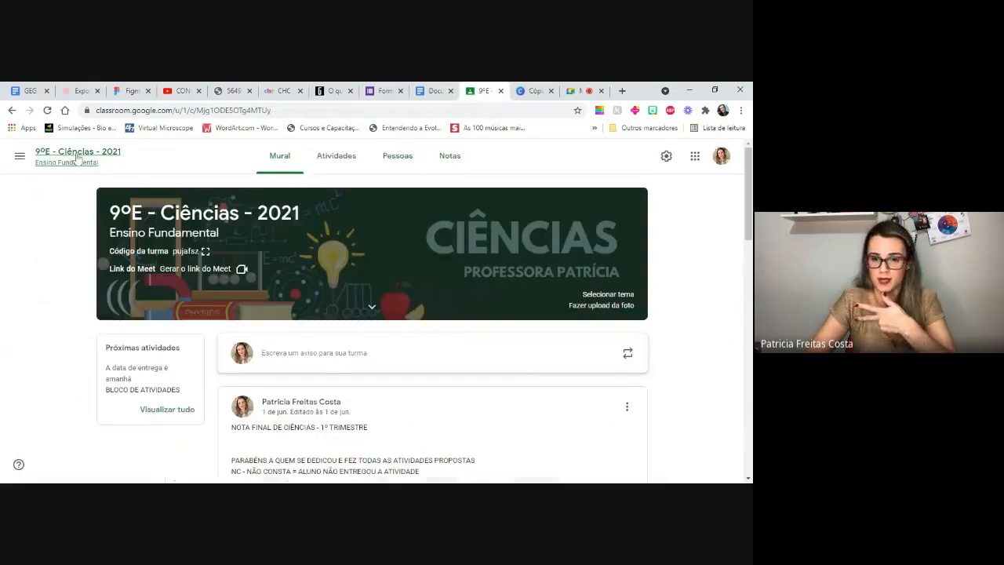
click(333, 161)
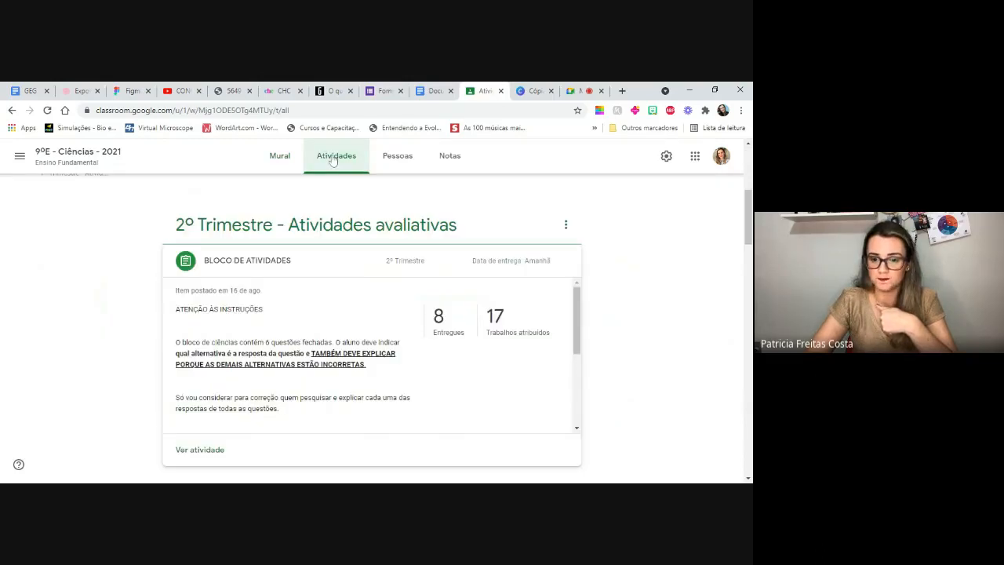
click(257, 266)
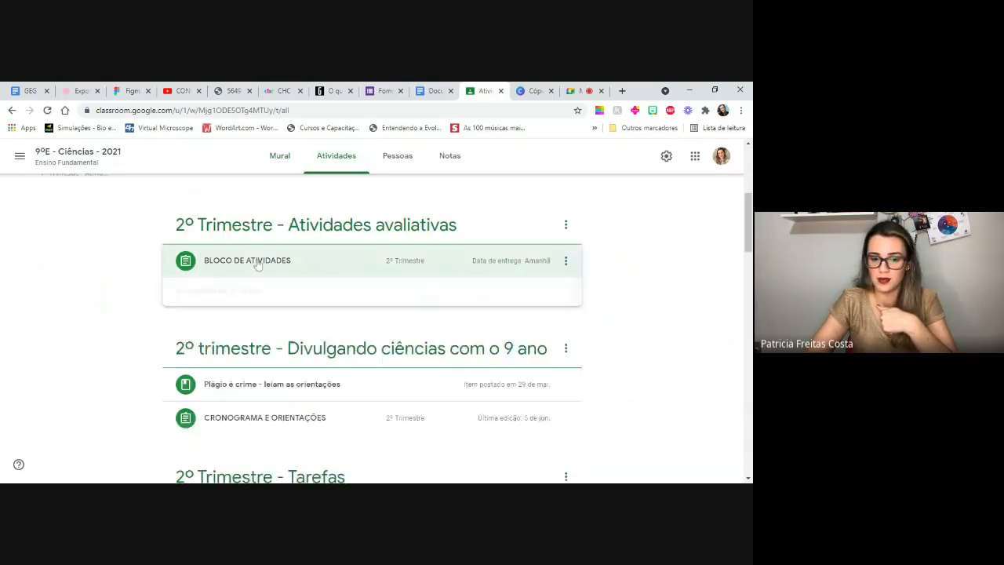
drag(751, 244, 751, 196)
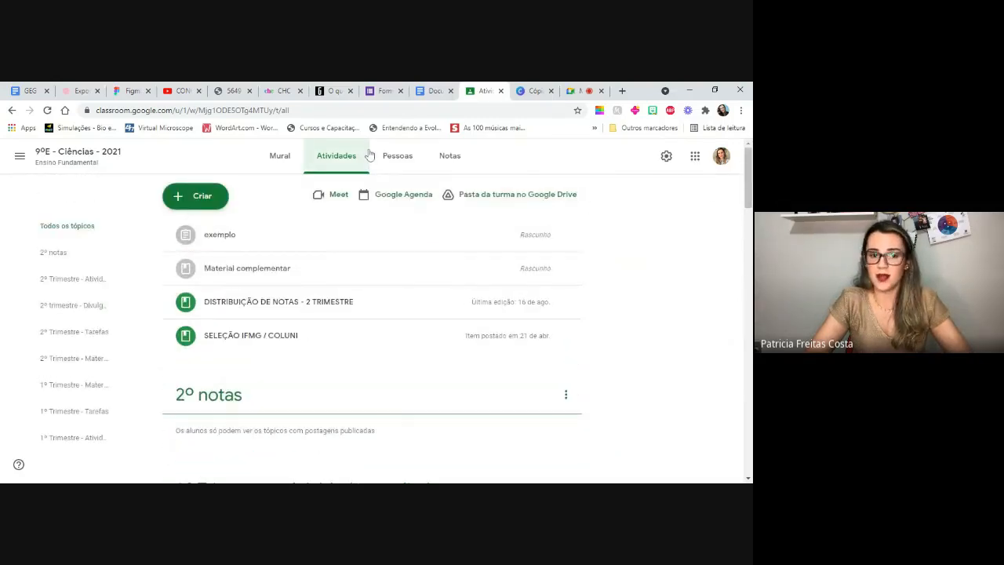
- Switch to the class 7ºH - Ciências - 2021 and browse its activities as far as the topic "2º Trimestre - Tarefas"
click(19, 156)
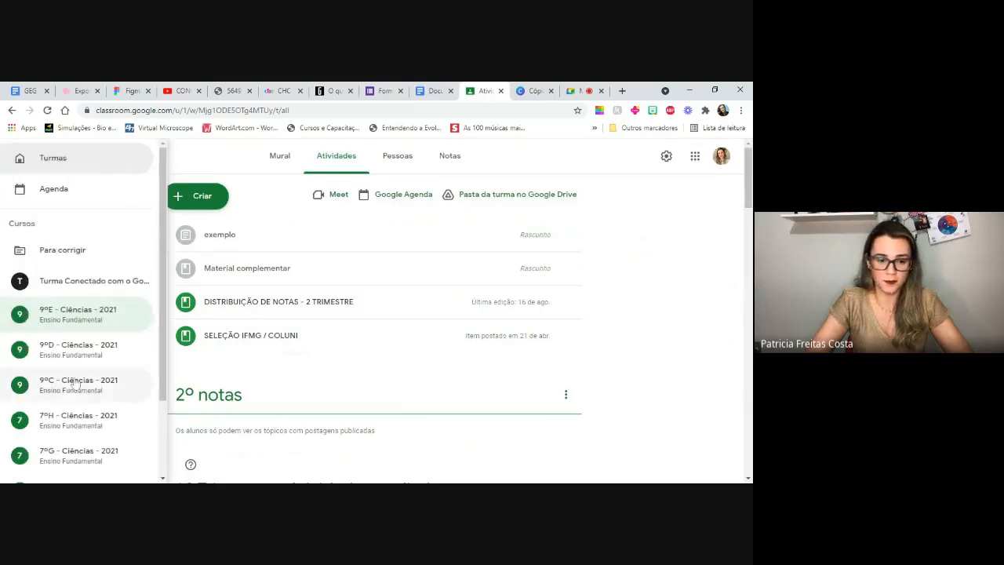
click(67, 419)
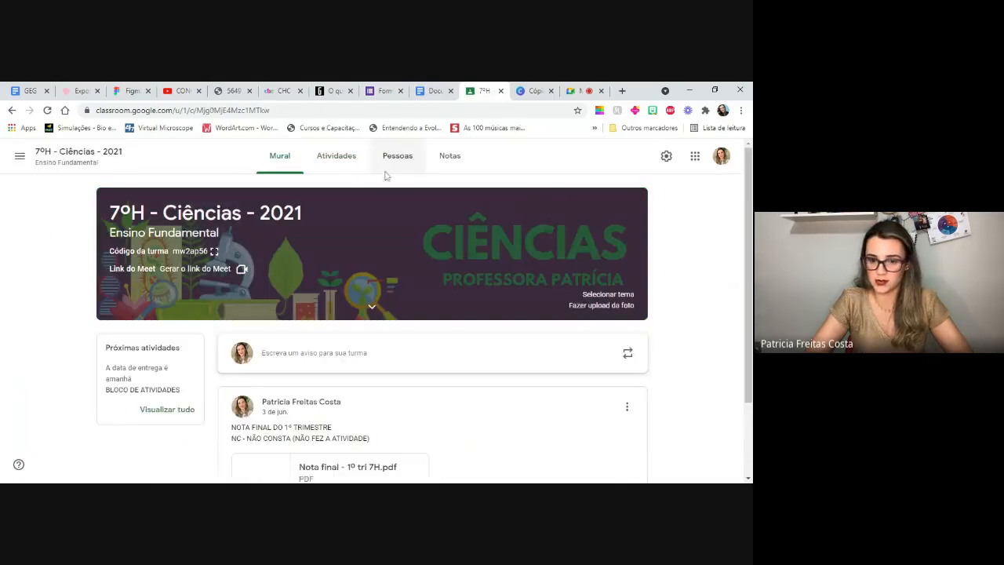
click(337, 157)
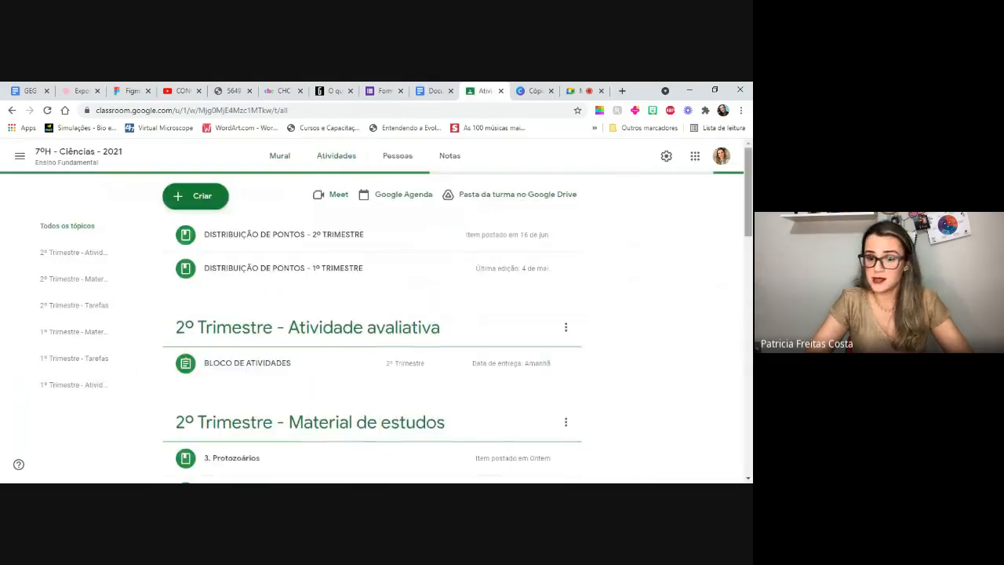
scroll(376, 329, down, 5)
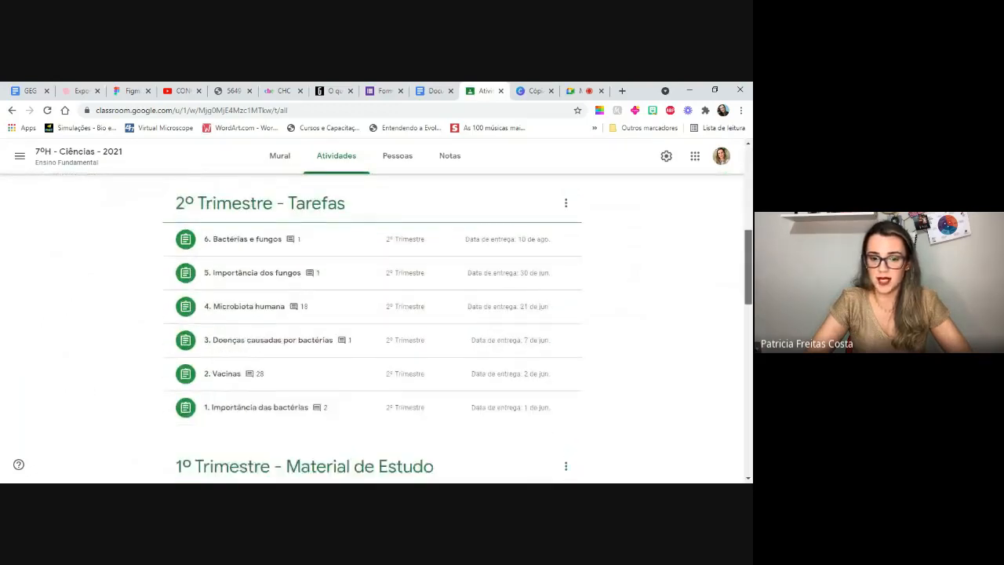
scroll(246, 265, down, 2)
scroll(245, 265, up, 1)
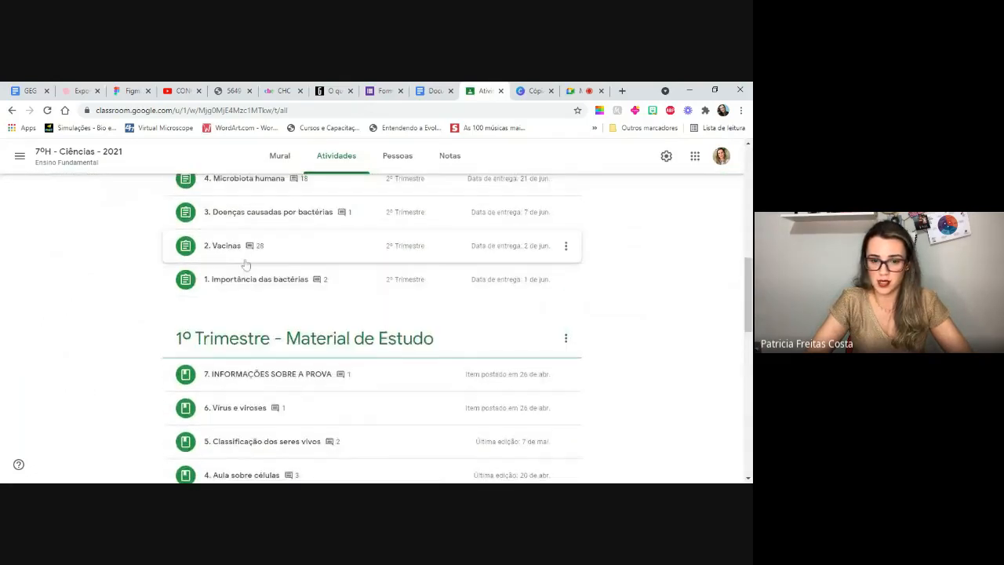
- Open the activity "2. Vacinas" and display its full instructions
click(223, 248)
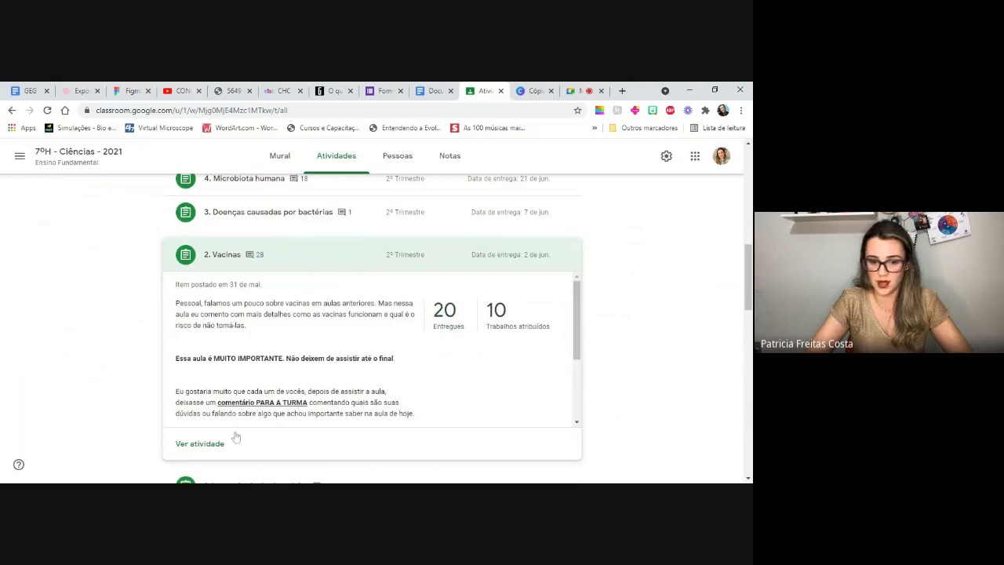
click(210, 443)
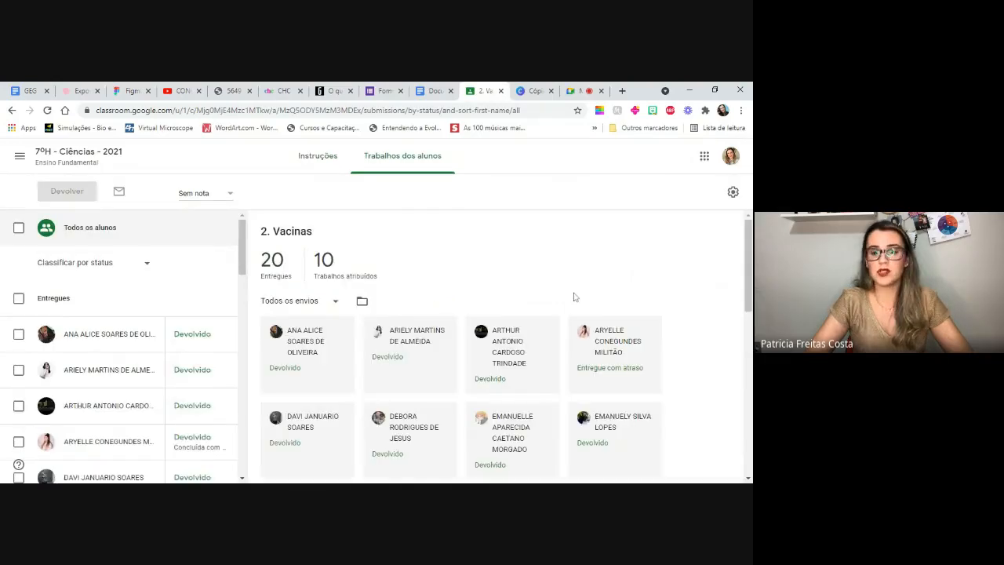
click(309, 157)
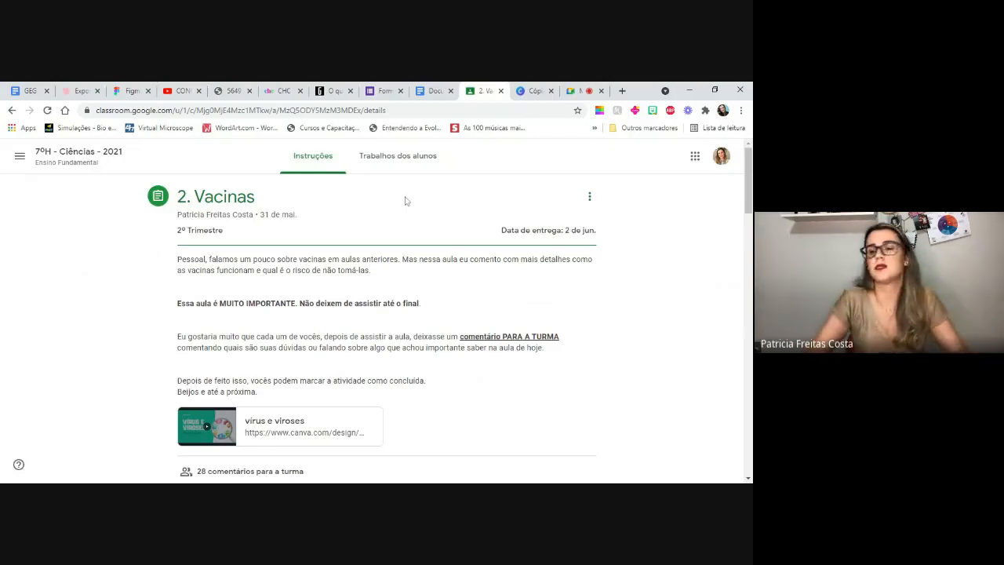
- Read through the "2. Vacinas" instructions and the class comments with the teacher's replies, and return to the activity's beginning
mouse_move(749, 198)
mouse_down()
mouse_move(750, 245)
mouse_move(749, 201)
mouse_move(749, 209)
mouse_up()
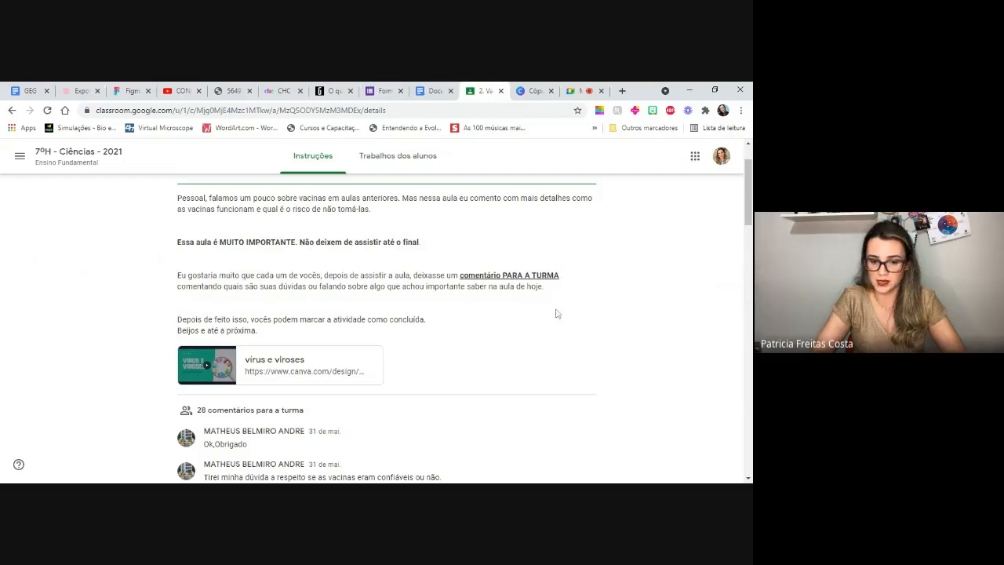
mouse_move(746, 208)
mouse_down()
mouse_move(748, 226)
mouse_move(746, 210)
mouse_up()
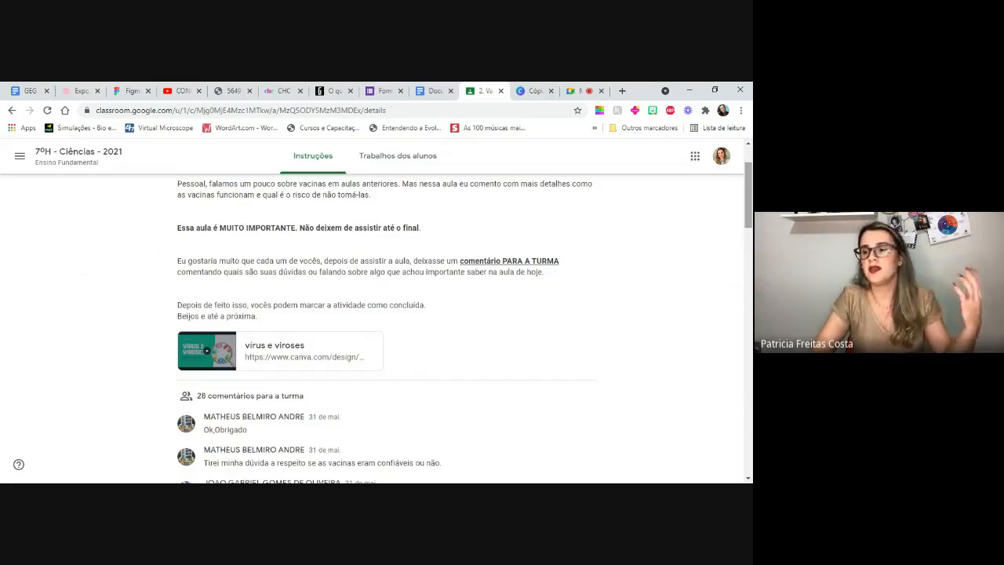
scroll(464, 330, down, 5)
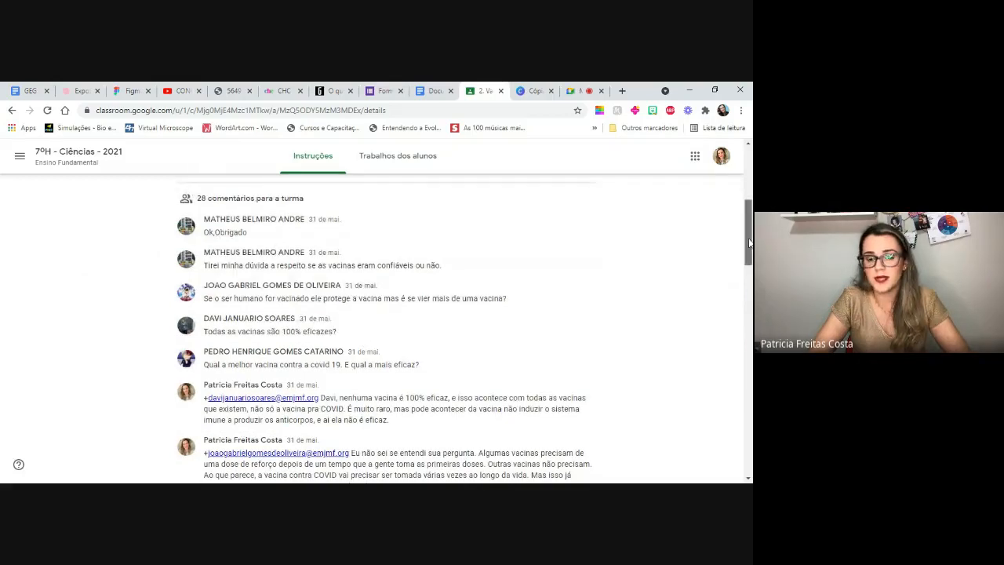
scroll(750, 243, down, 2)
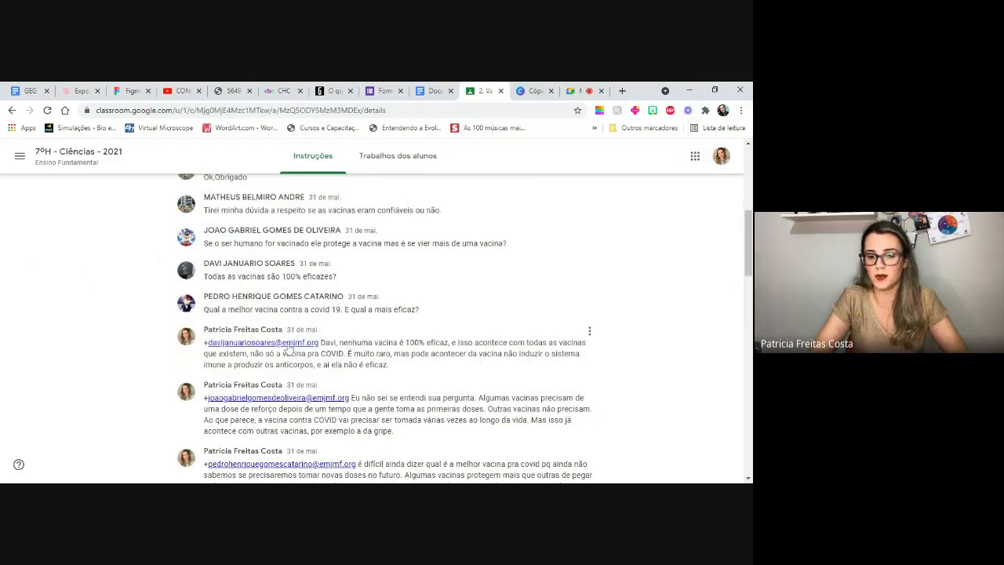
scroll(751, 257, down, 2)
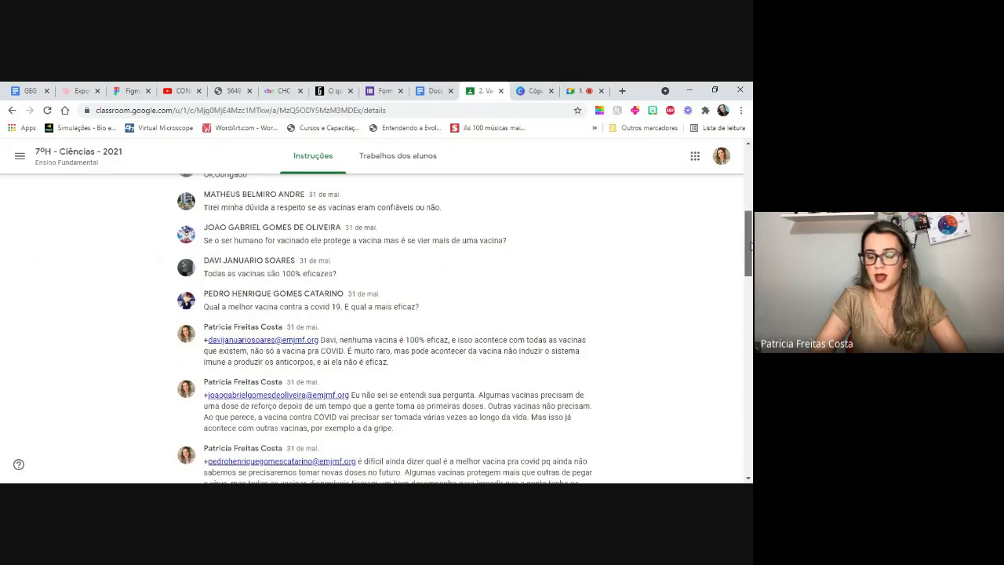
scroll(440, 302, down, 1)
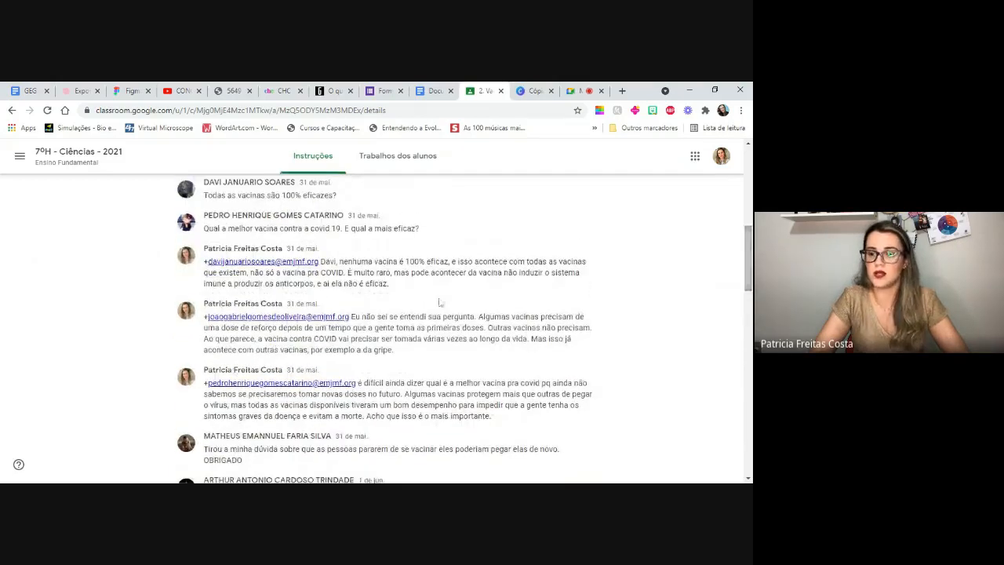
scroll(440, 302, down, 4)
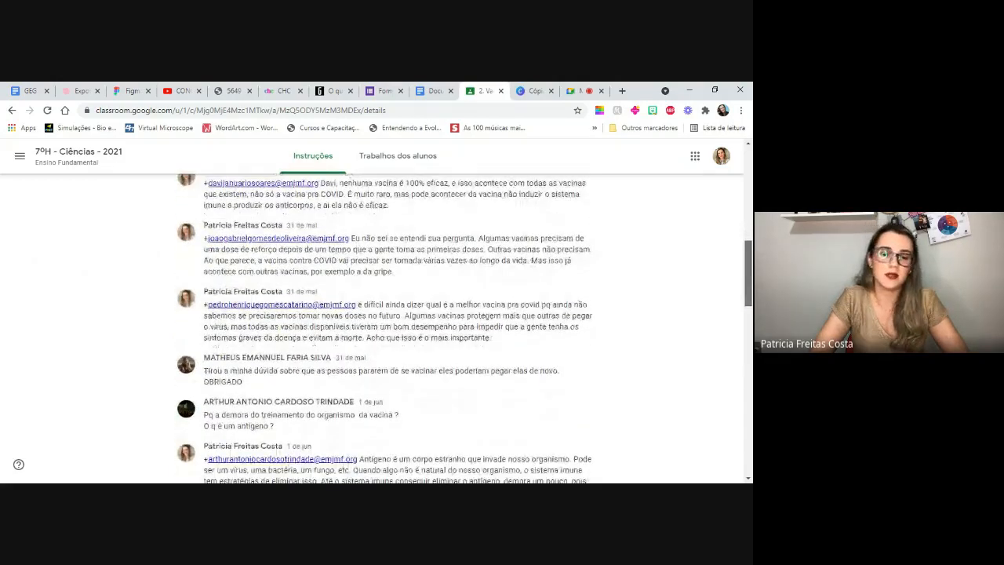
scroll(465, 328, down, 1)
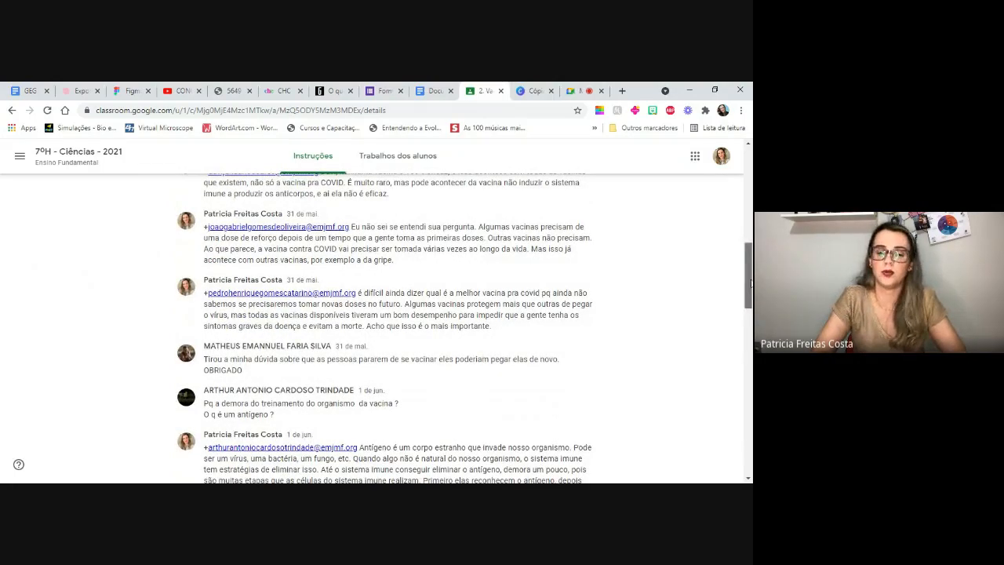
scroll(463, 328, down, 6)
scroll(463, 328, down, 18)
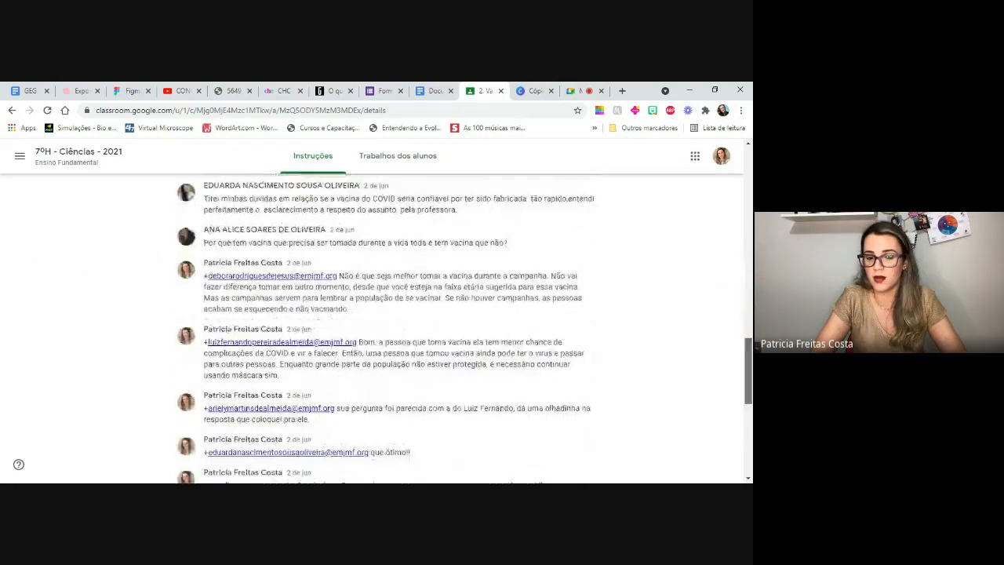
scroll(463, 328, up, 4)
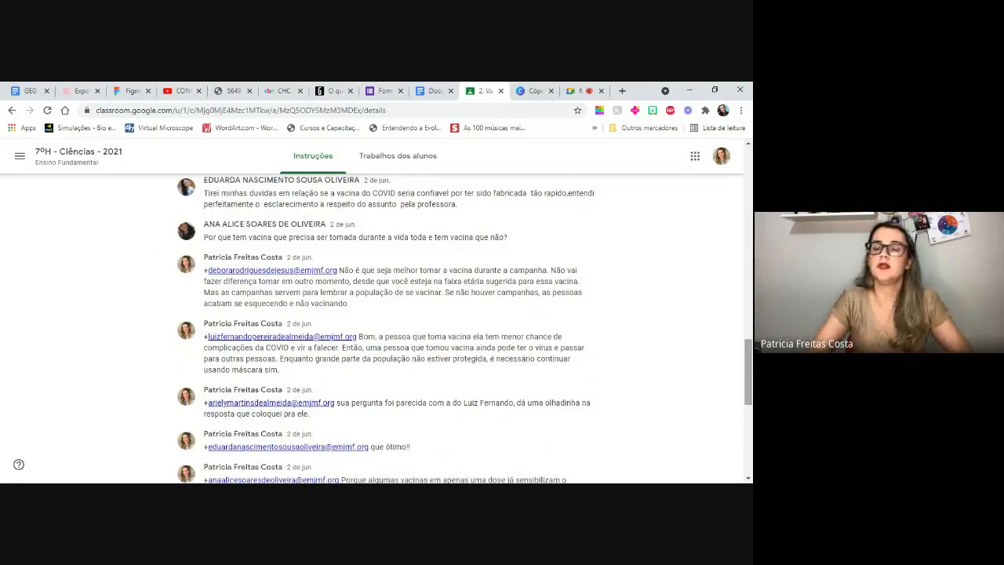
scroll(292, 198, up, 15)
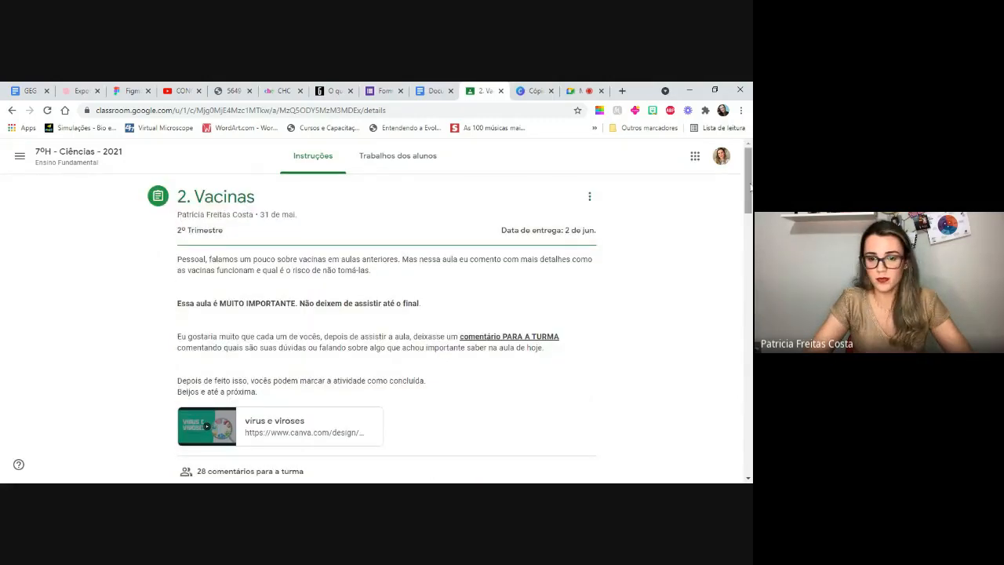
- Return to the main page of the class 7ºH - Ciências - 2021 and close the untitled "Lista de exercícios" document
click(52, 160)
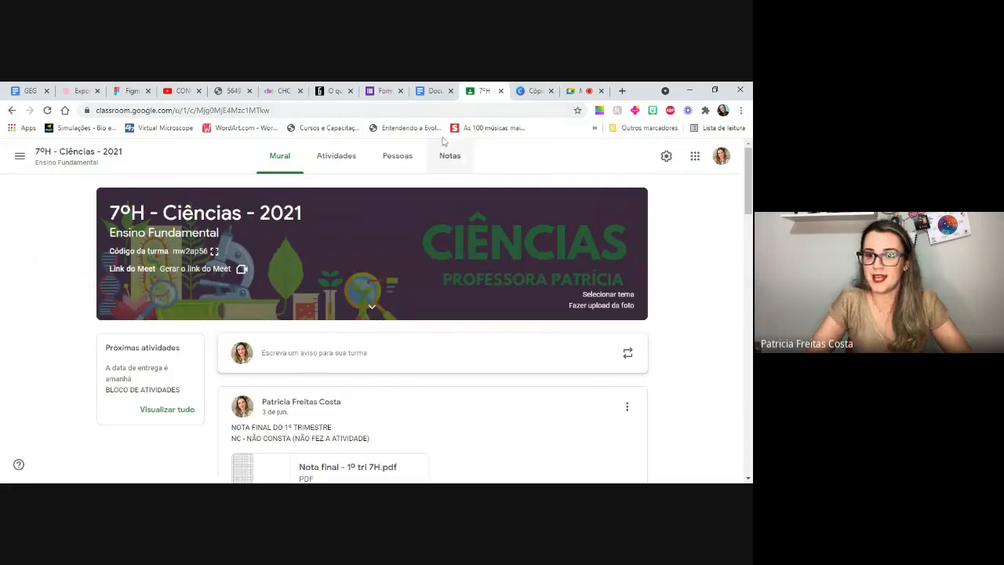
click(423, 91)
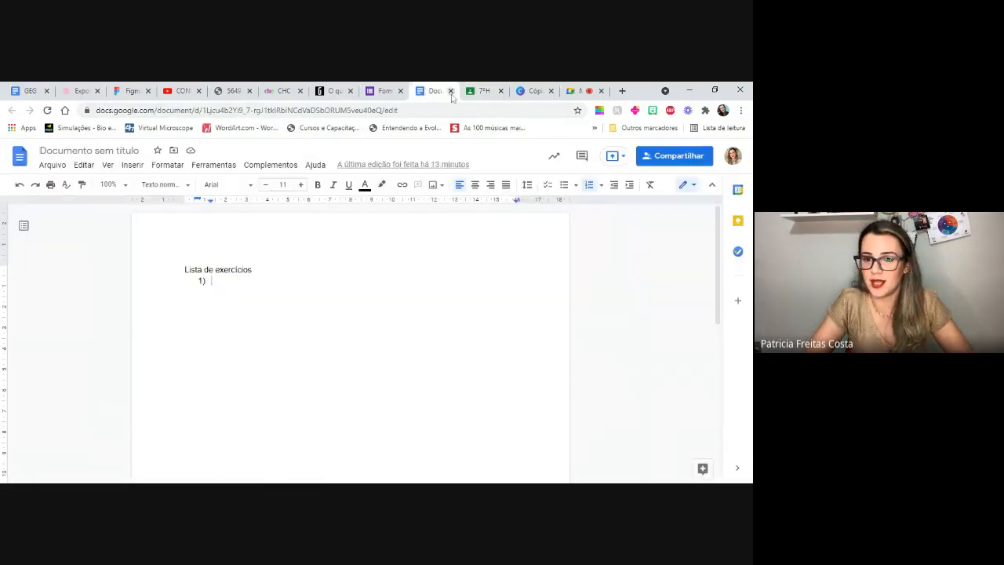
click(451, 91)
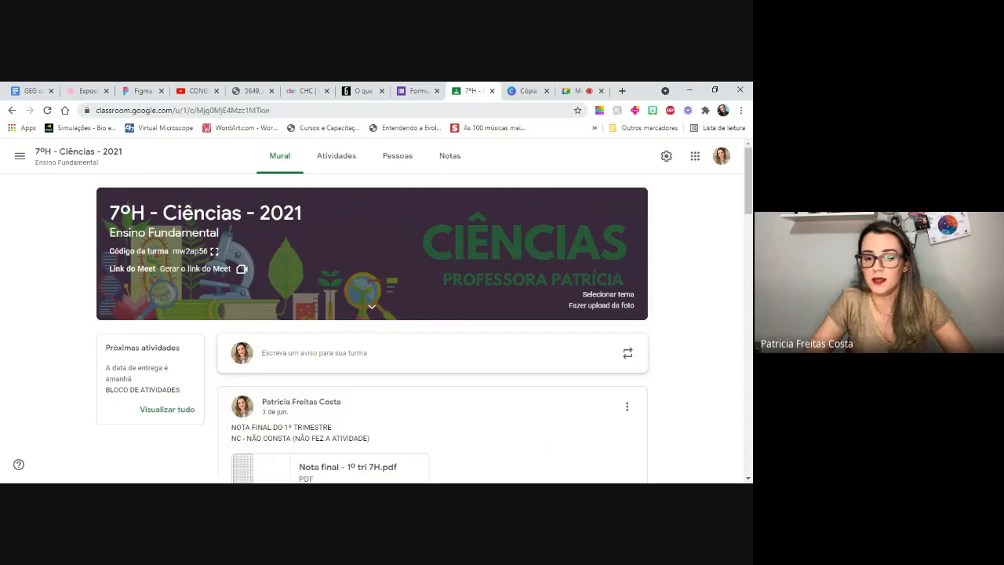
- Show the activities of 7ºH - Ciências - 2021 and collapse the details of "2. Vacinas"
click(330, 158)
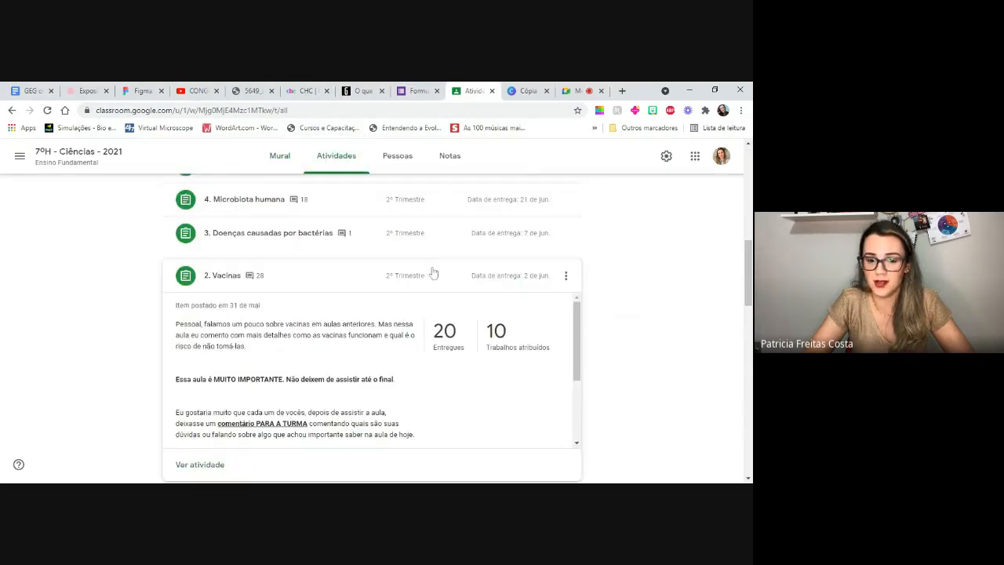
click(216, 279)
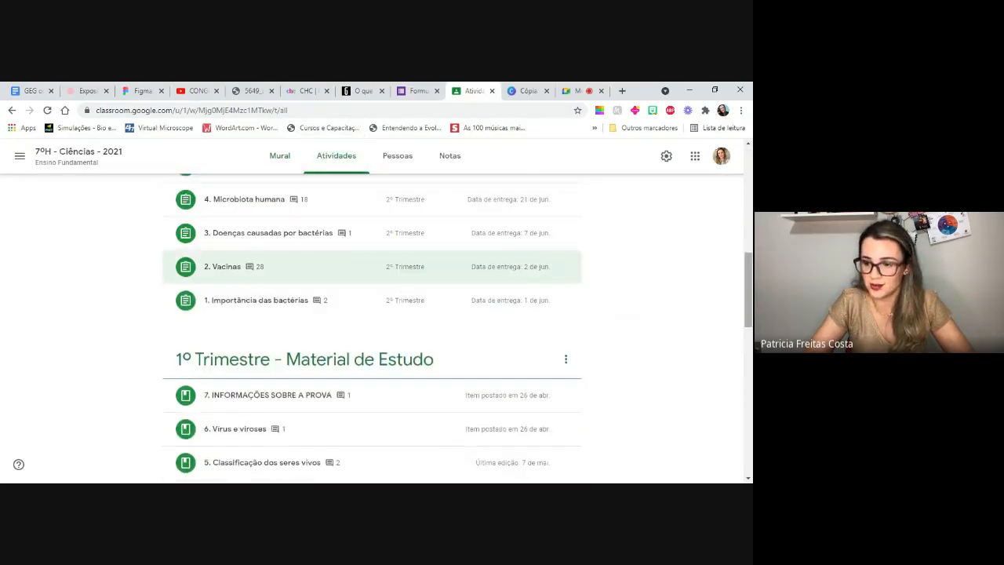
scroll(406, 291, up, 6)
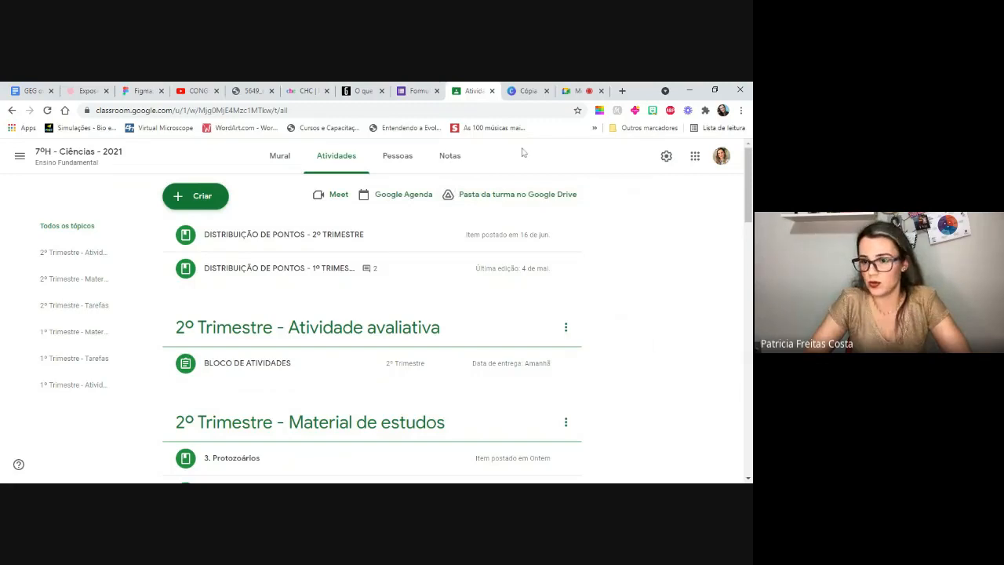
click(623, 90)
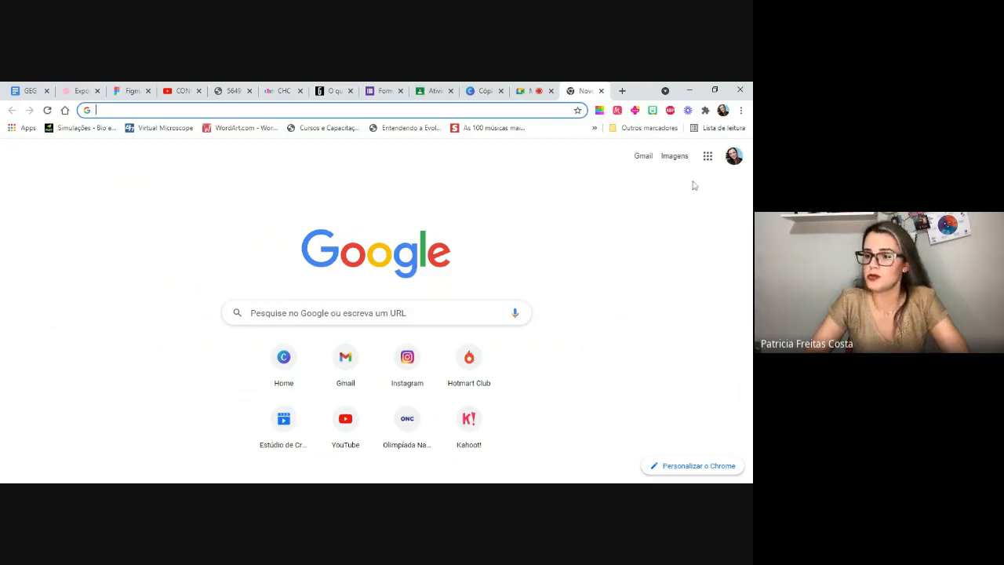
click(707, 158)
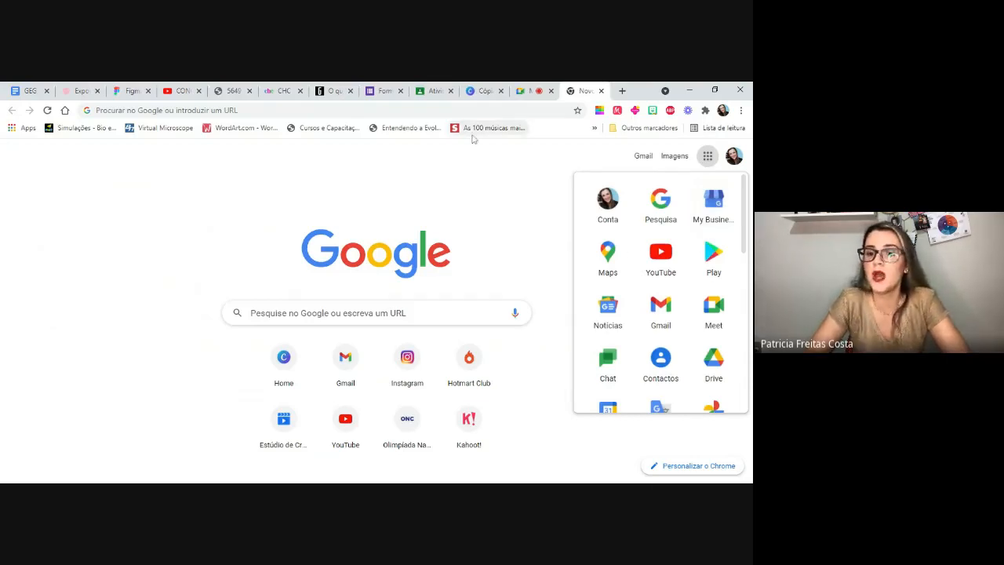
click(432, 90)
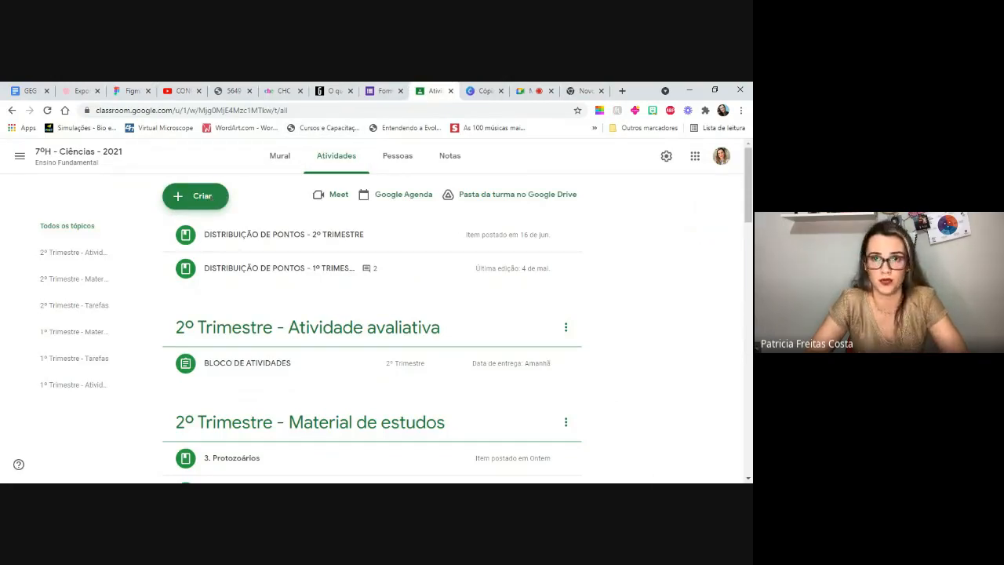
- Start a new quiz assignment (Atividade com teste) for 7ºH - Ciências - 2021 and open its attached Blank Quiz form
click(210, 198)
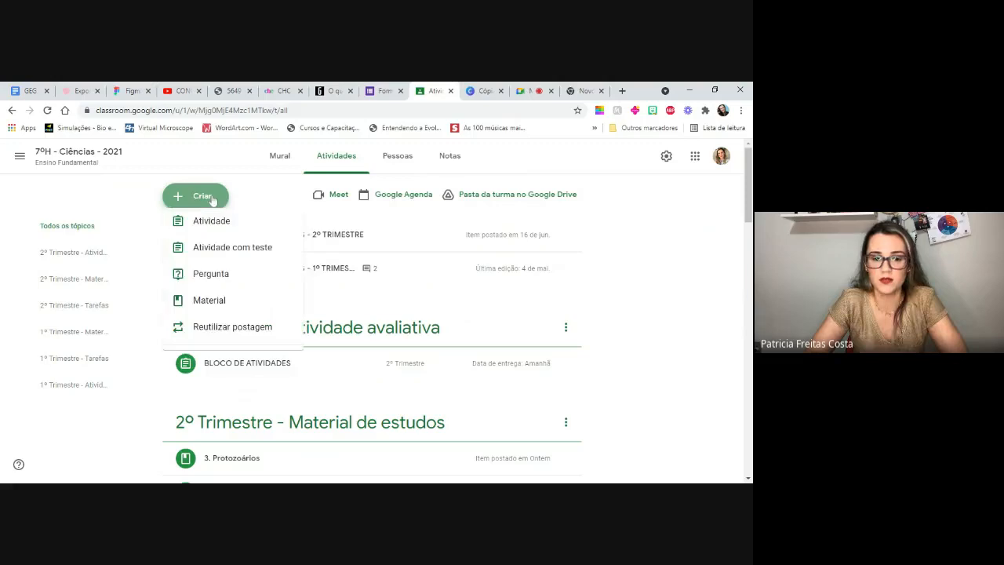
click(221, 259)
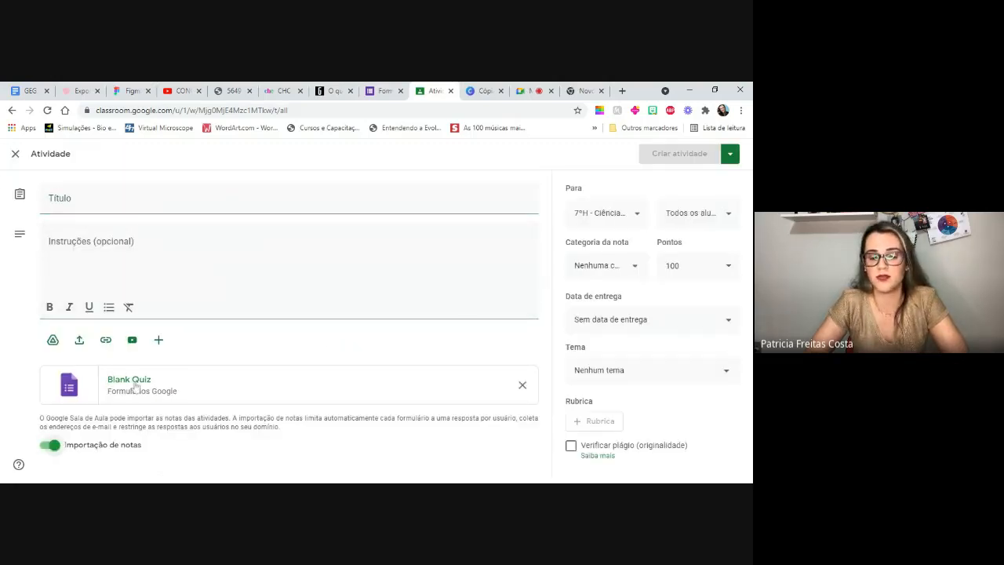
click(130, 380)
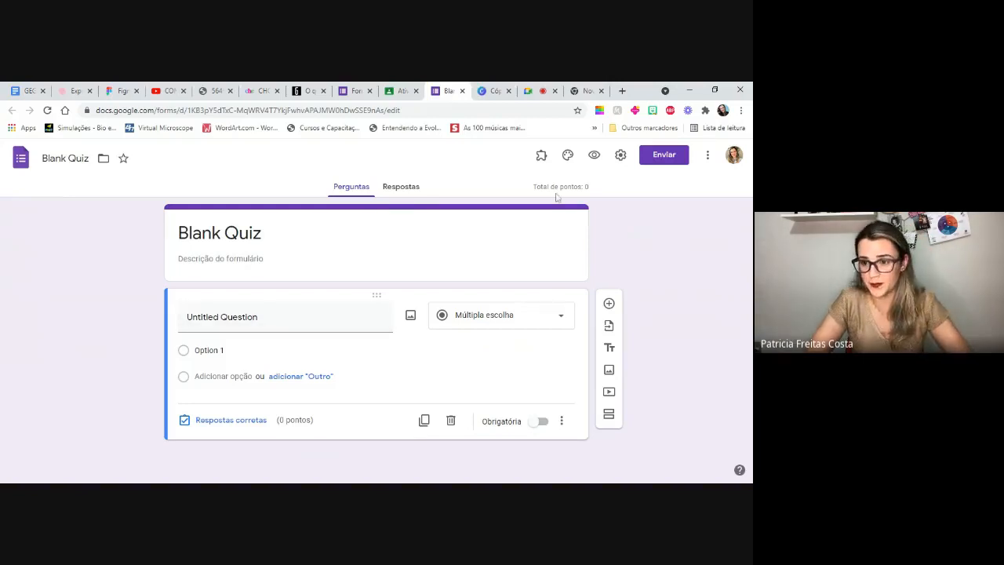
- Examine the Blank Quiz form's general and test settings, including the grade release options and what respondents are allowed to see
click(621, 154)
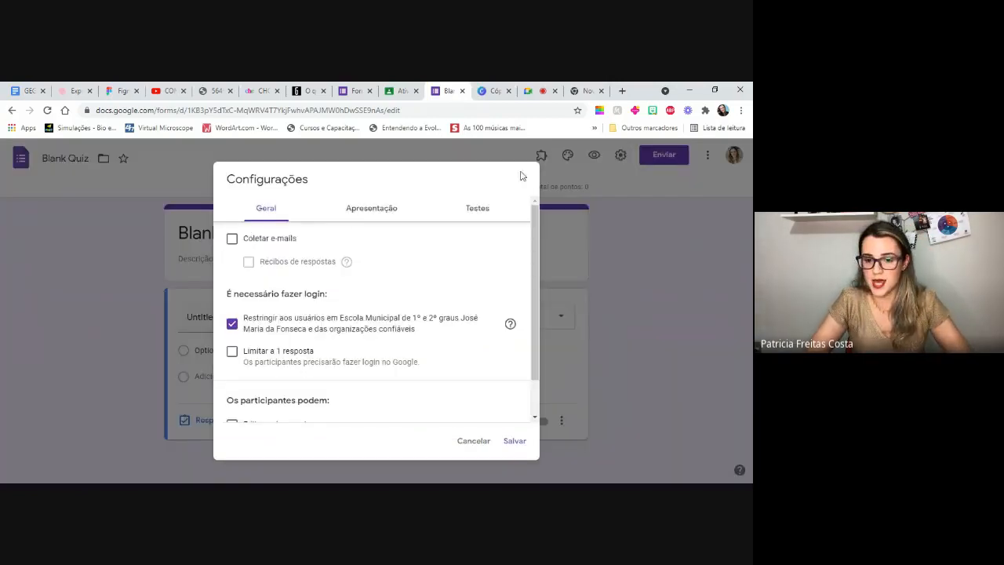
click(478, 208)
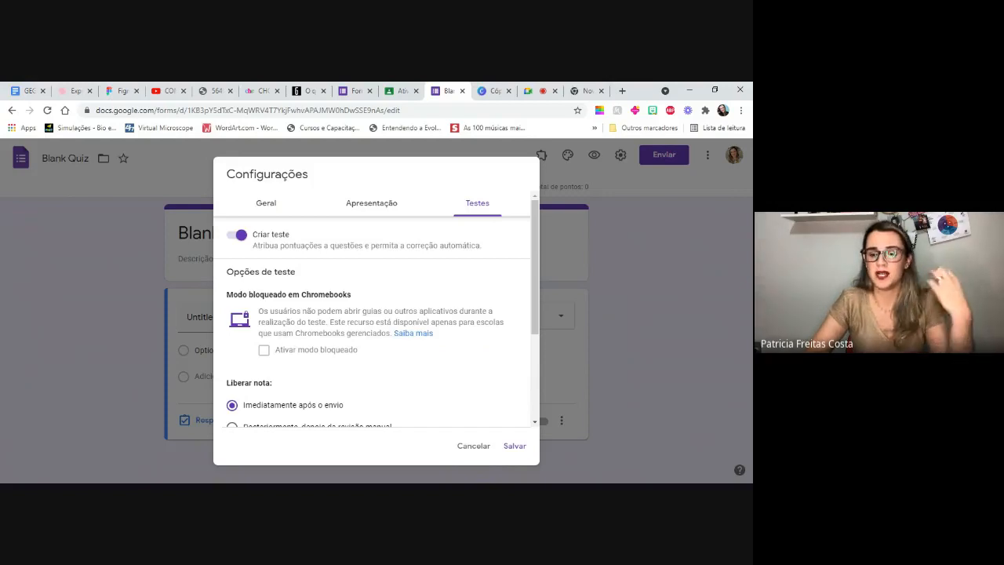
click(473, 447)
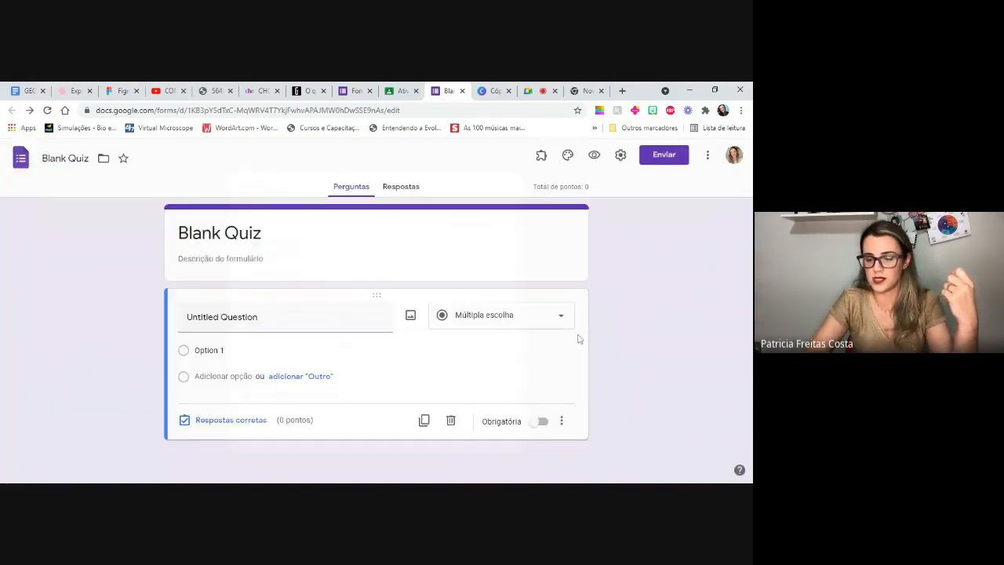
click(621, 157)
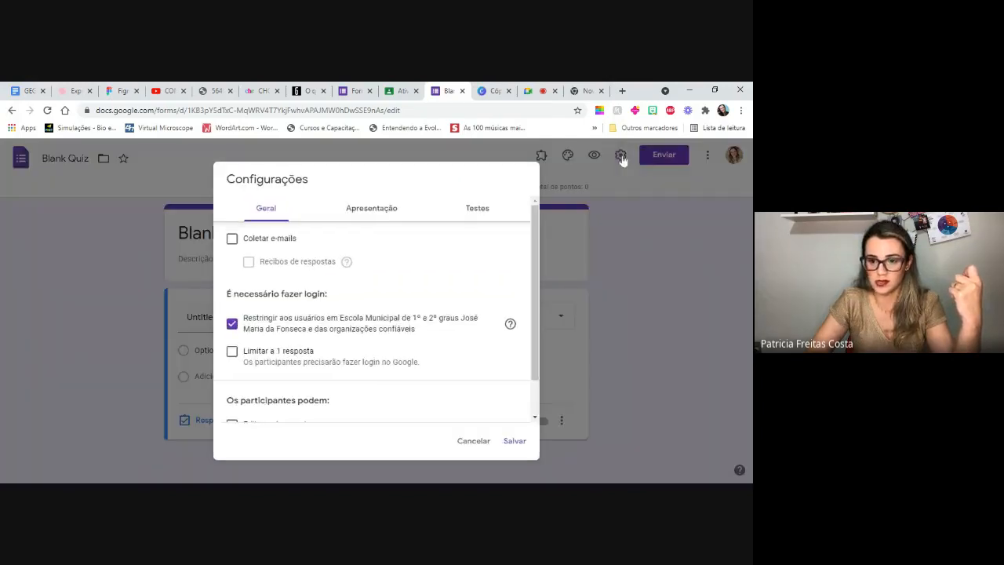
click(471, 209)
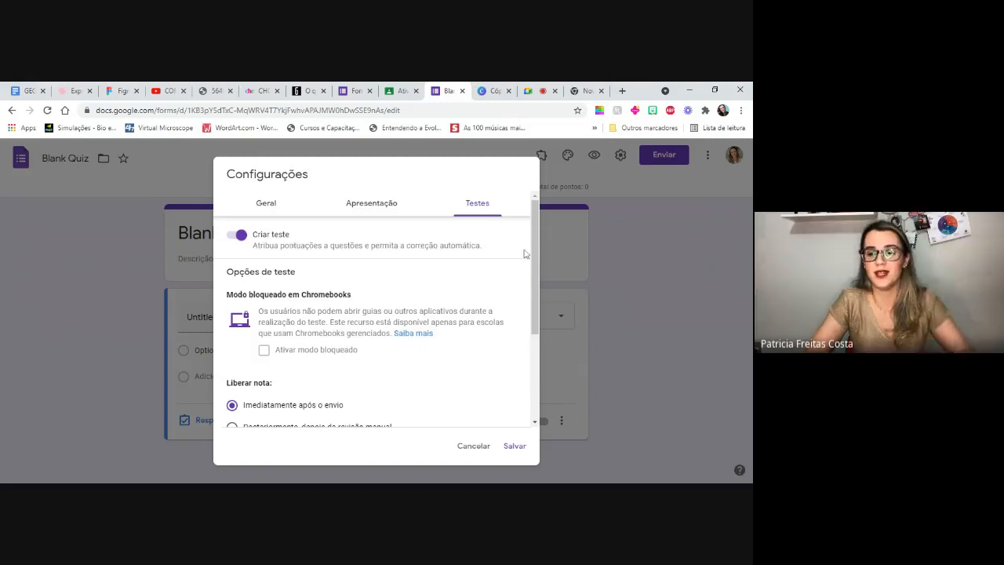
scroll(536, 297, down, 1)
scroll(536, 297, down, 2)
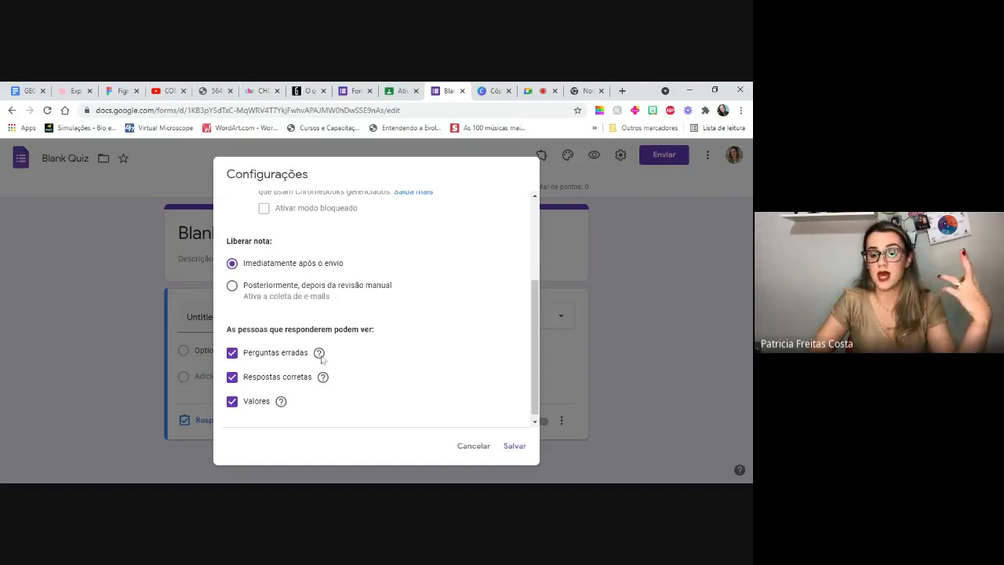
mouse_move(321, 359)
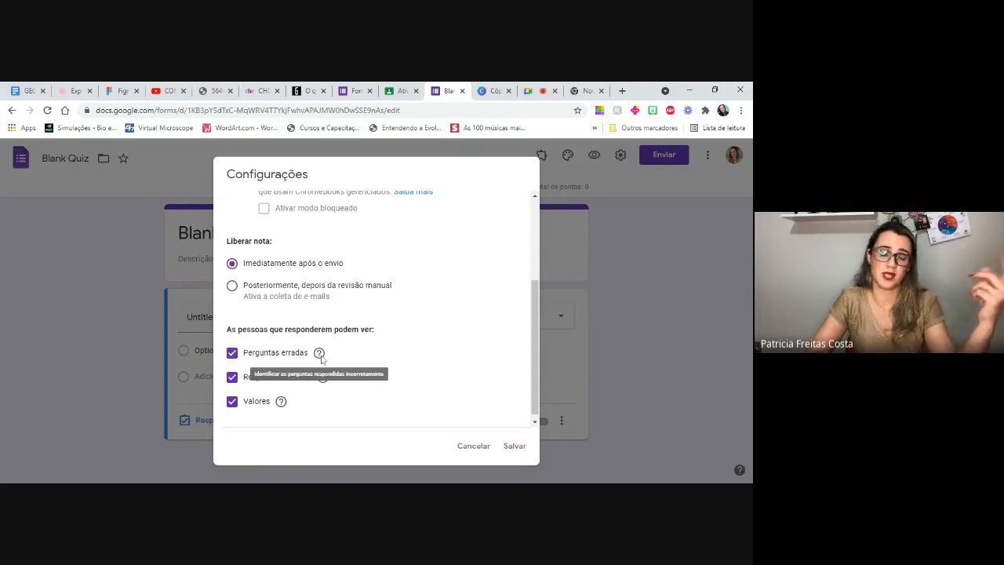
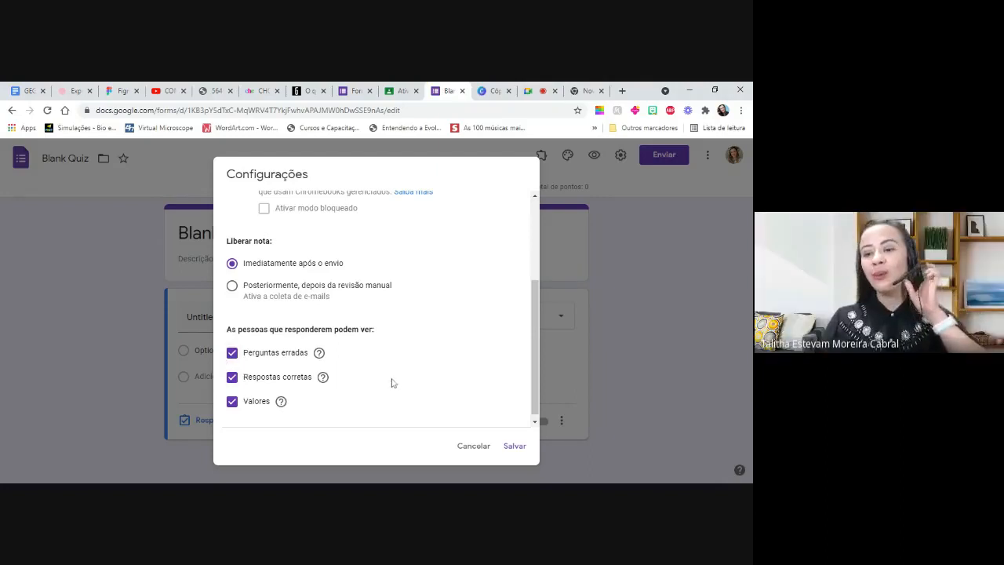
click(541, 382)
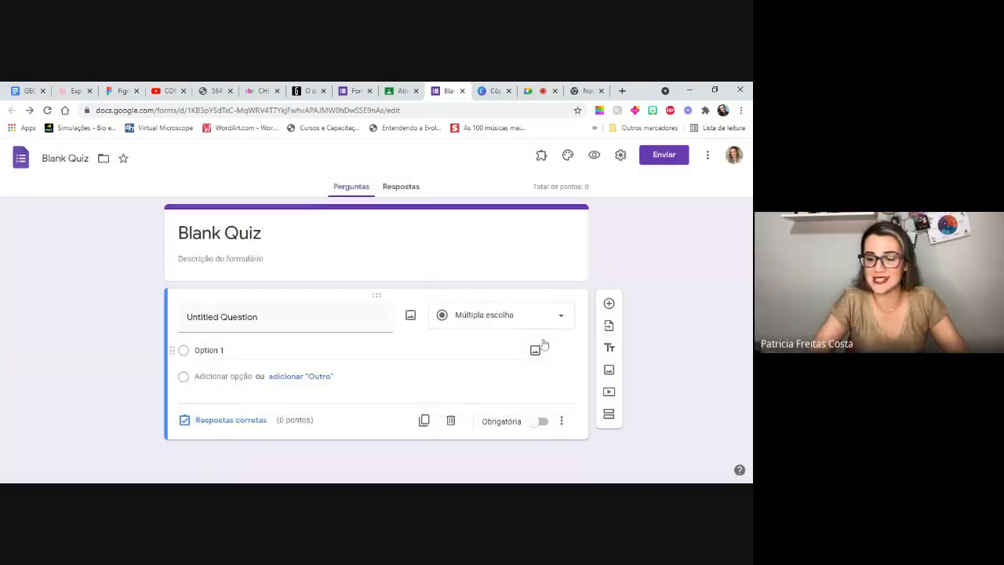
click(620, 155)
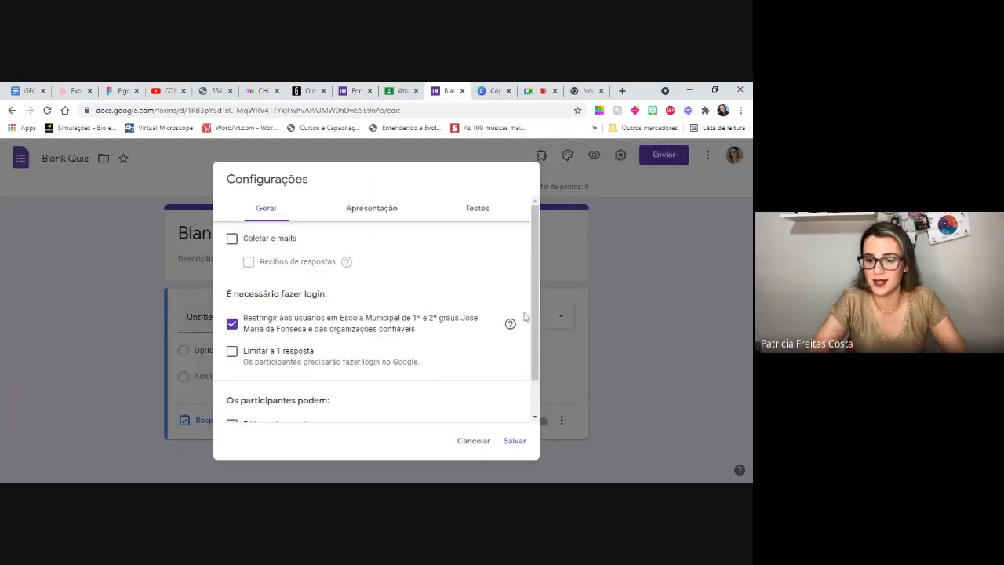
click(375, 218)
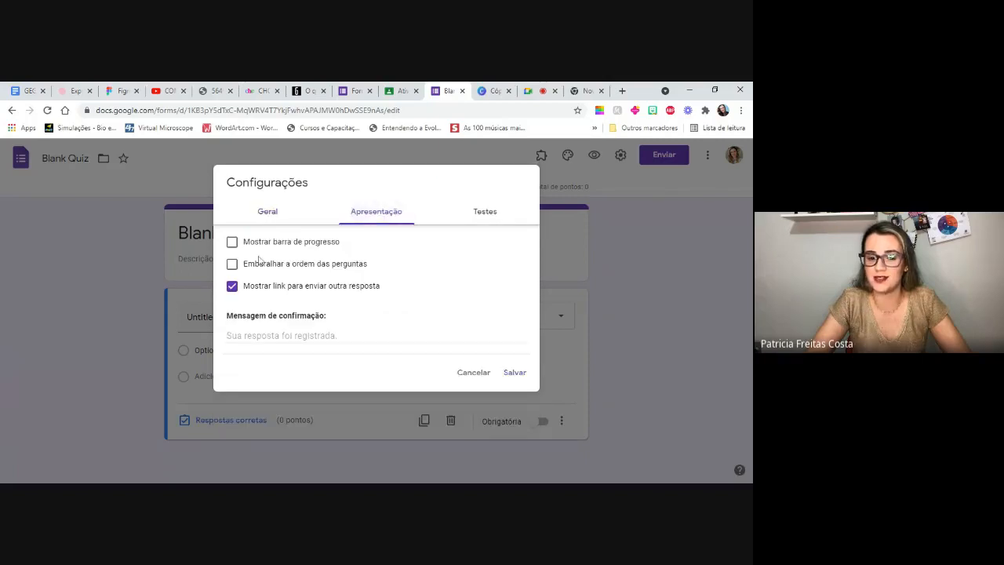
click(233, 265)
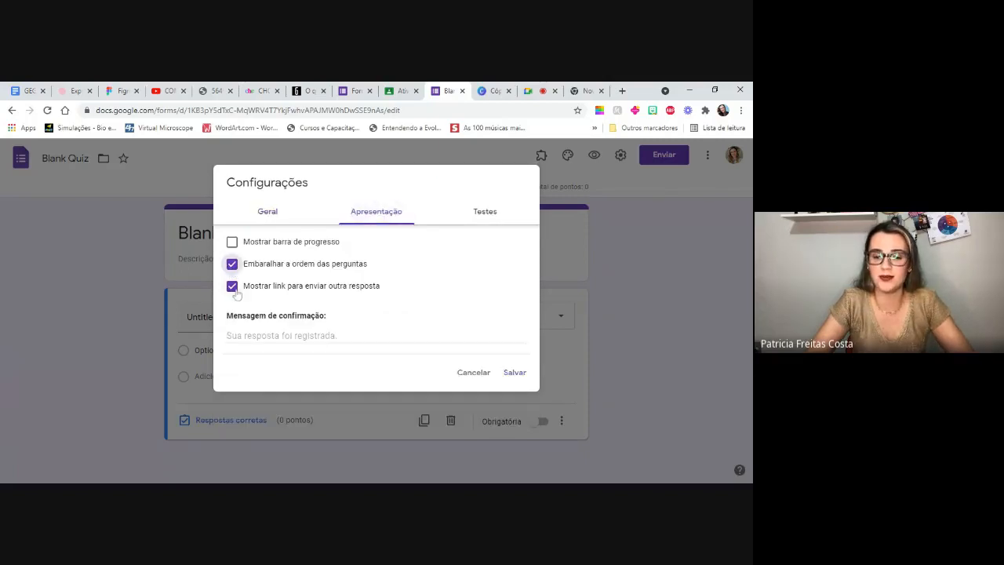
click(233, 288)
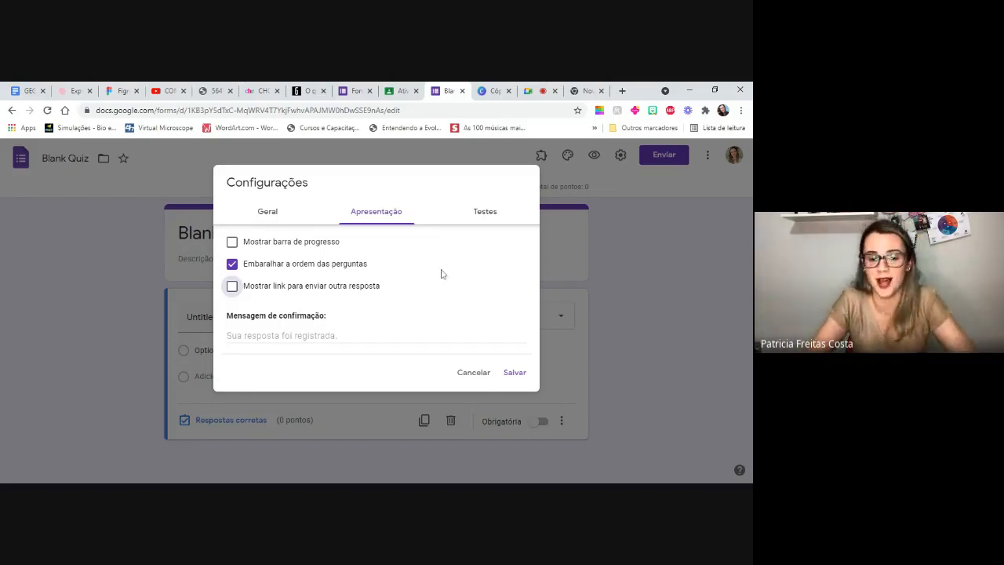
click(272, 214)
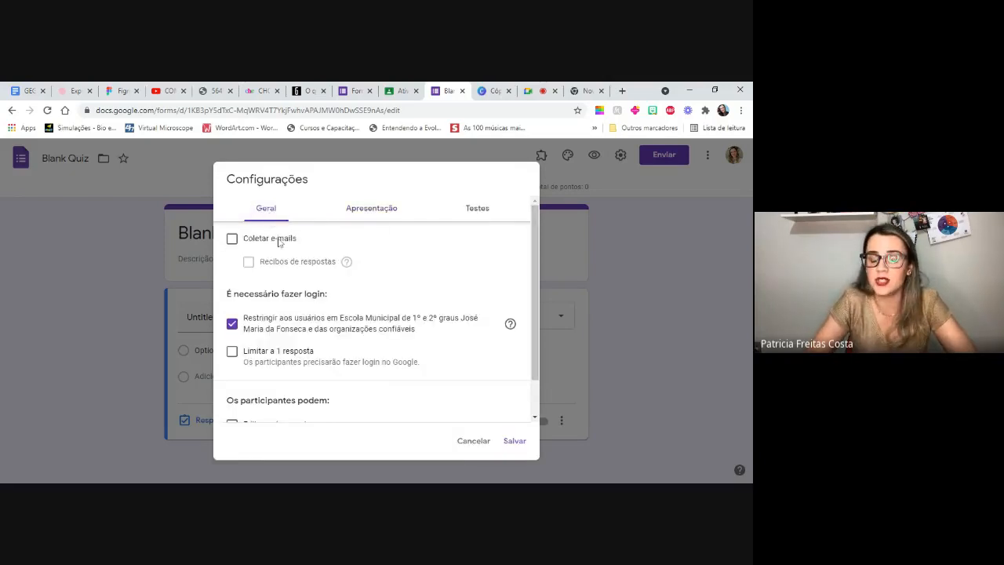
click(231, 243)
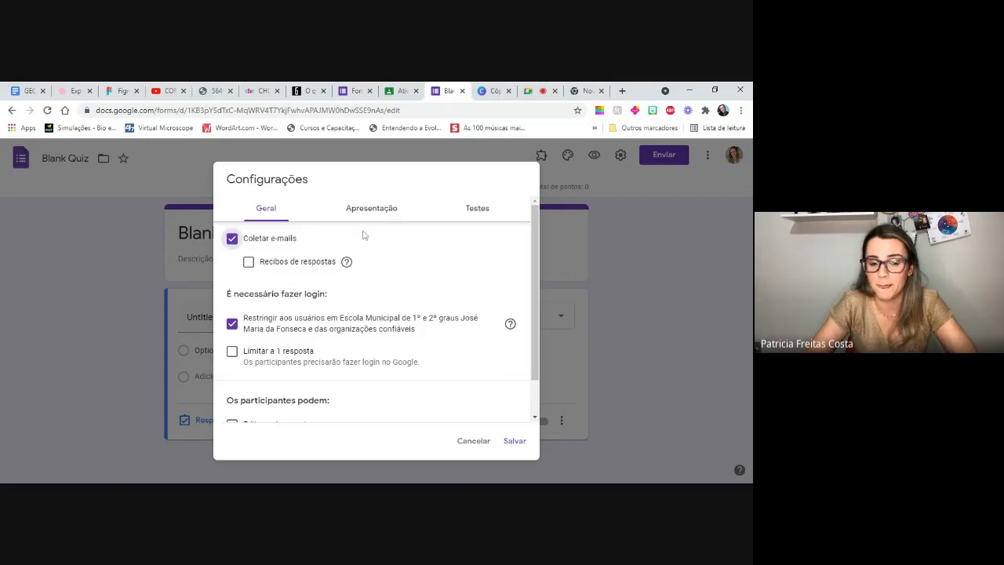
click(232, 238)
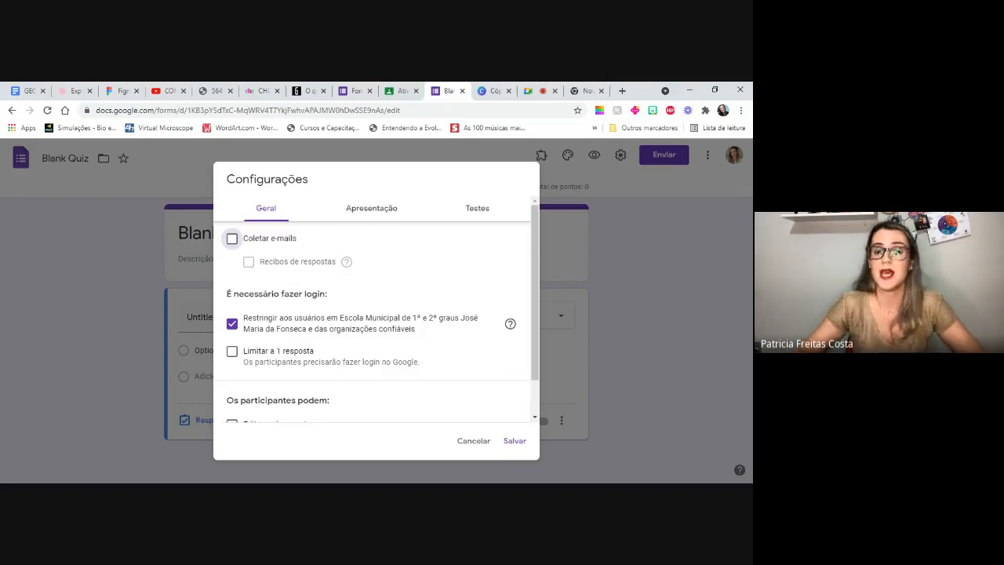
click(232, 239)
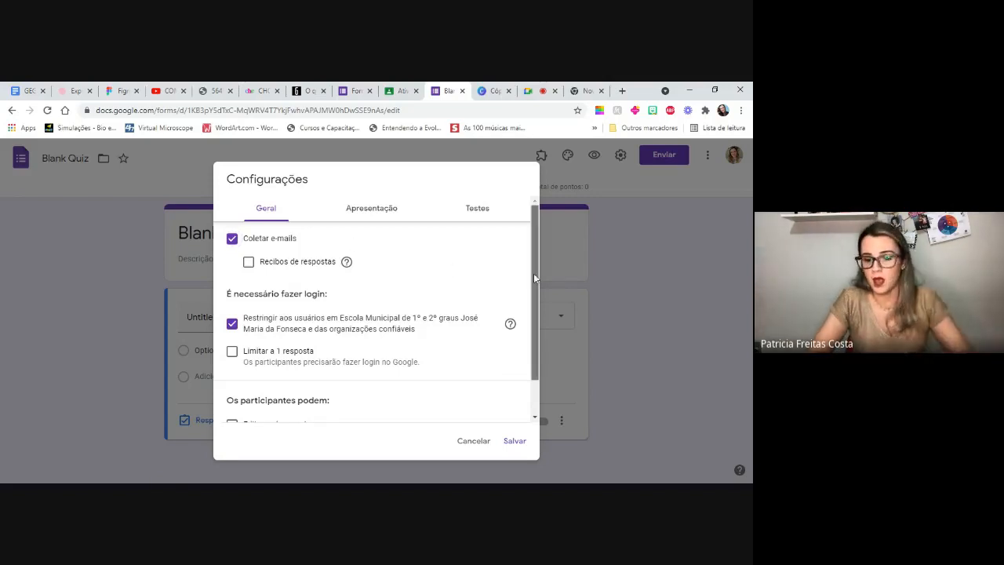
scroll(524, 273, down, 1)
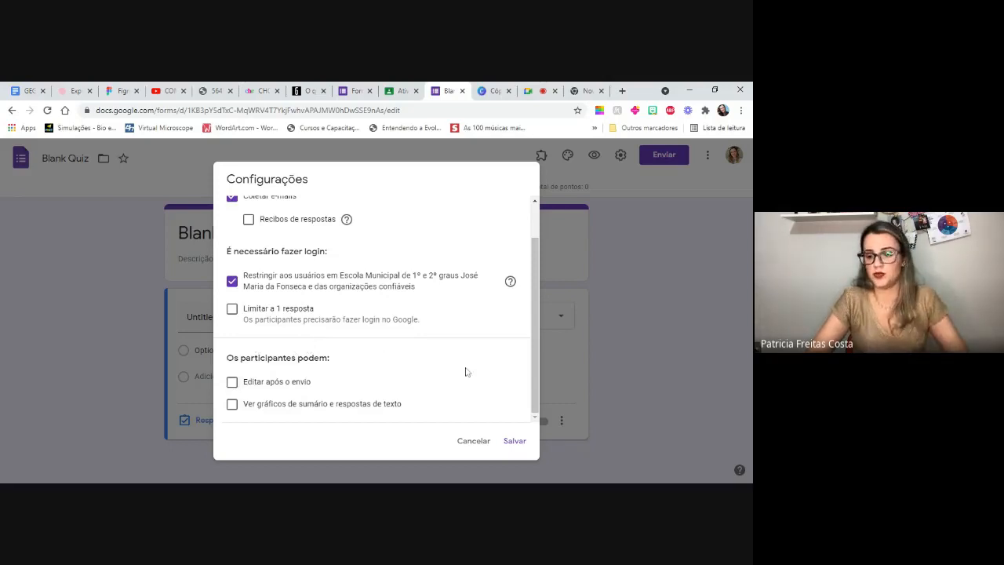
click(474, 441)
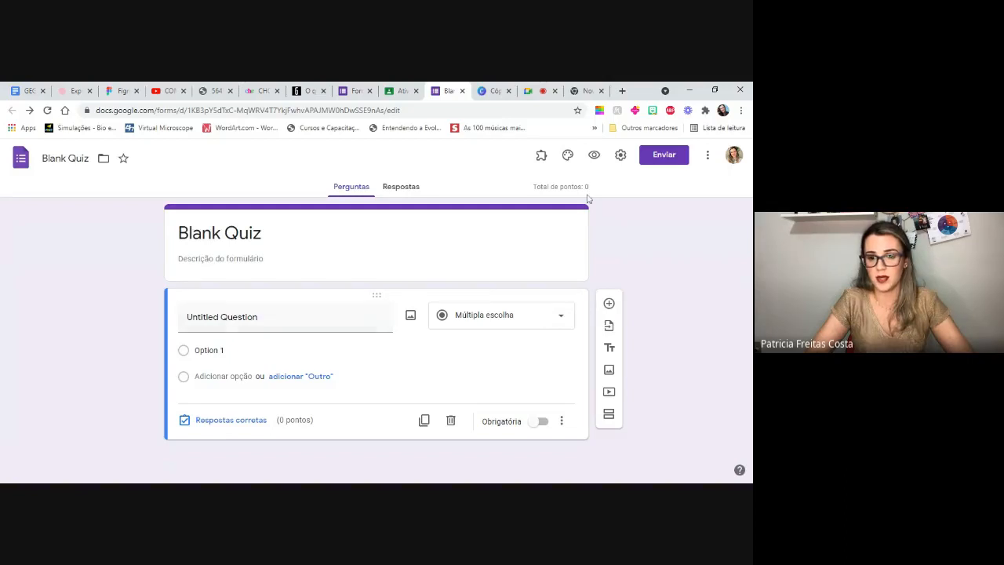
- Turn on e-mail collection (Coletar e-mails) in the Blank Quiz form's general settings and save them
click(621, 155)
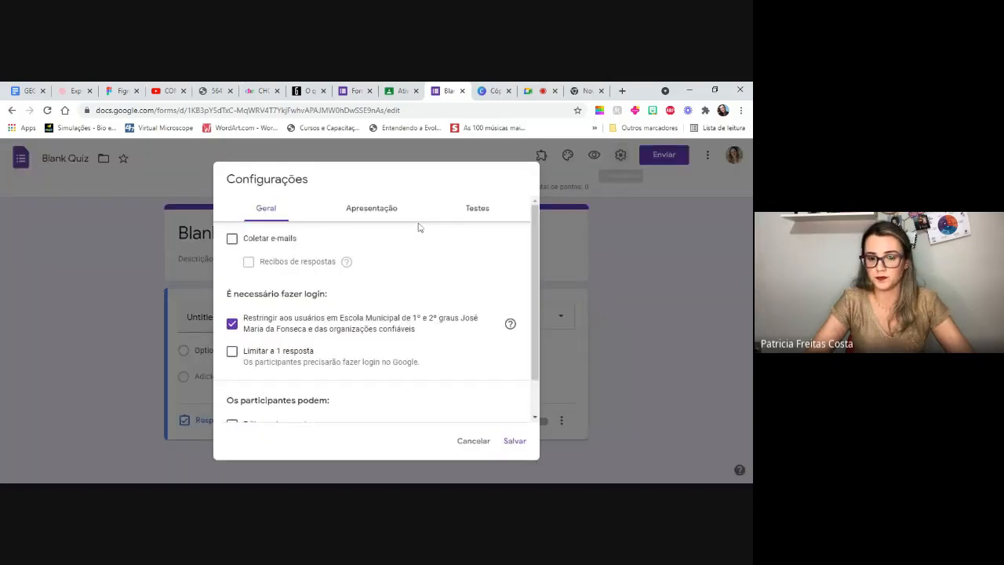
click(232, 239)
click(515, 440)
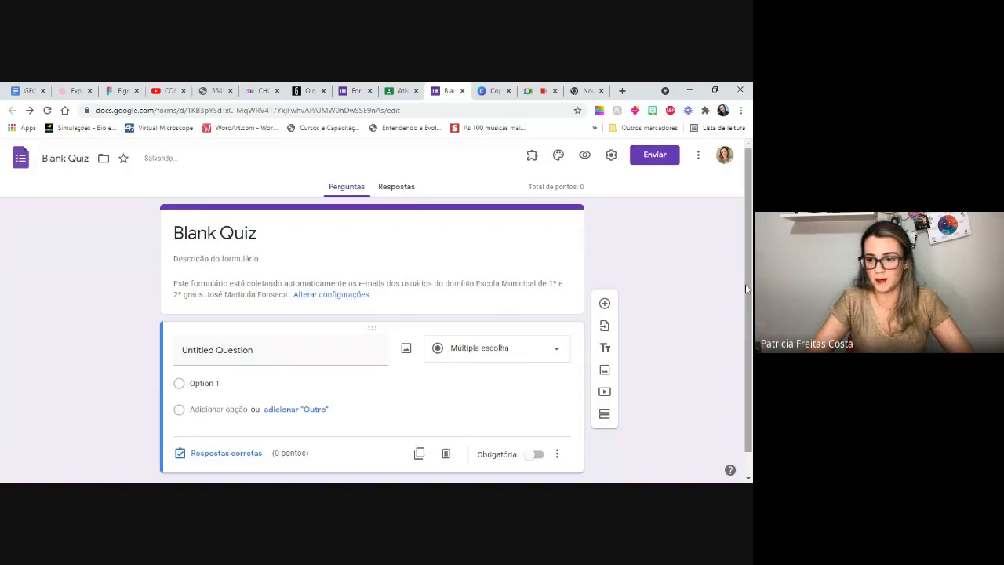
- Examine the question types available for the untitled question, keeping Múltipla escolha
scroll(749, 285, down, 1)
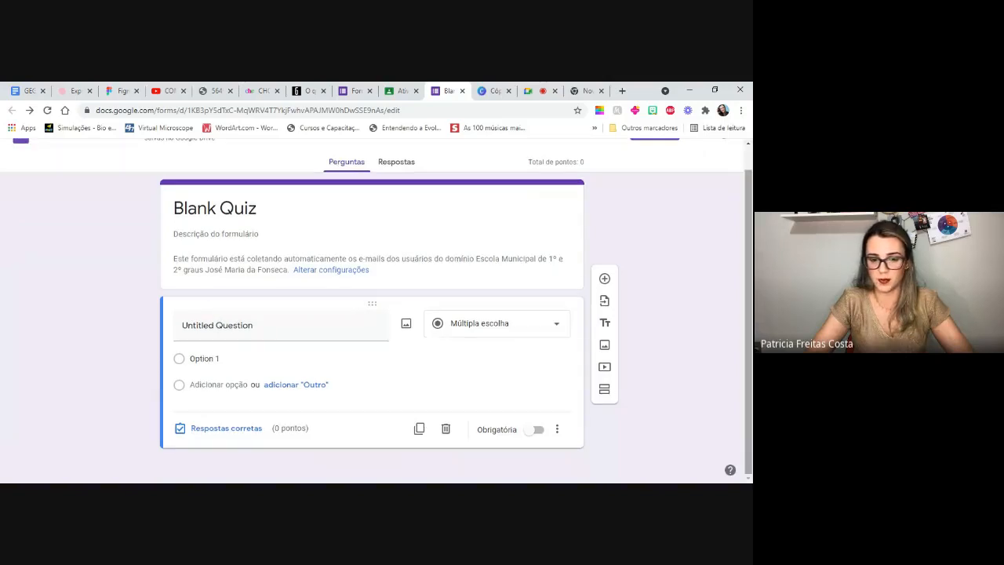
click(201, 328)
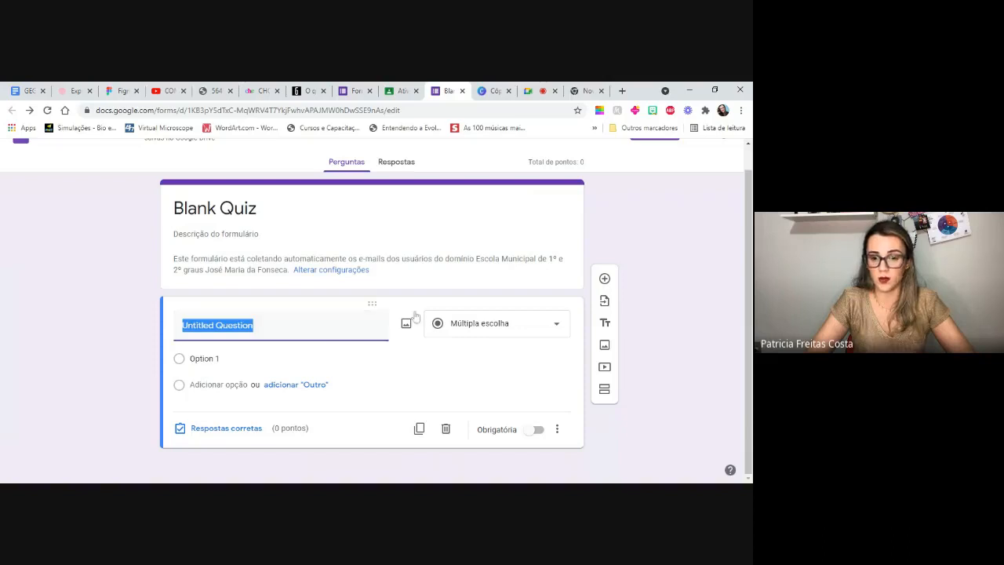
click(558, 331)
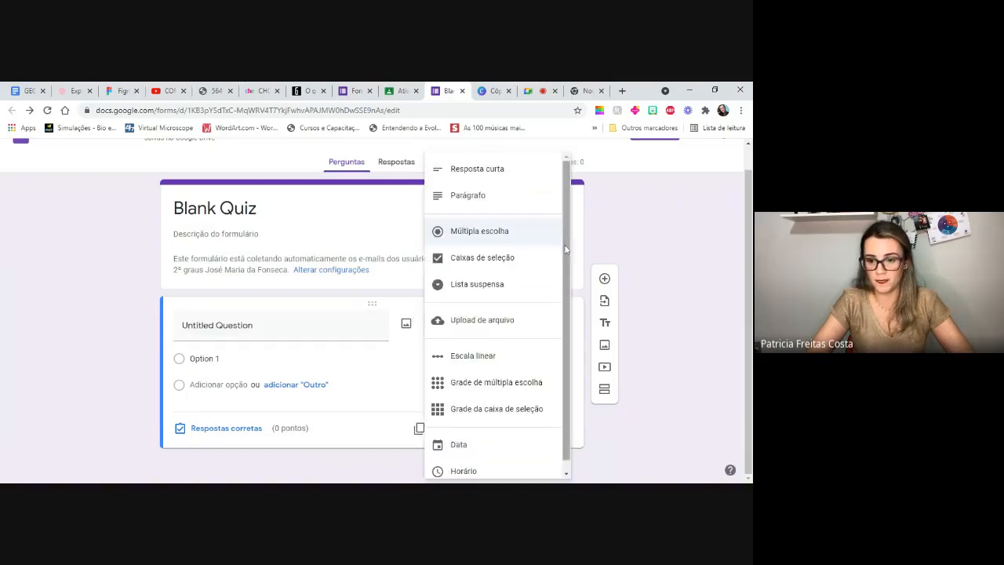
click(318, 375)
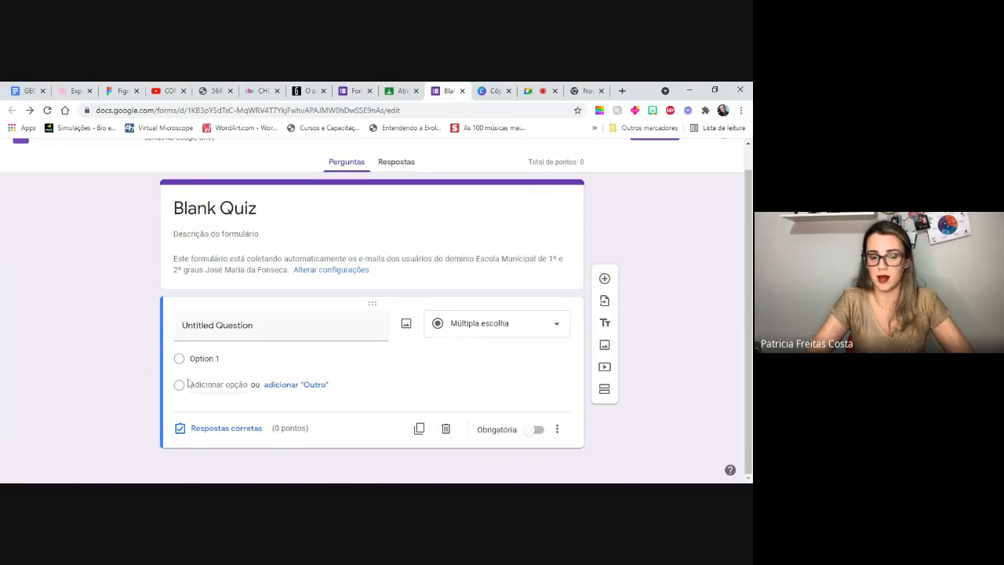
click(556, 325)
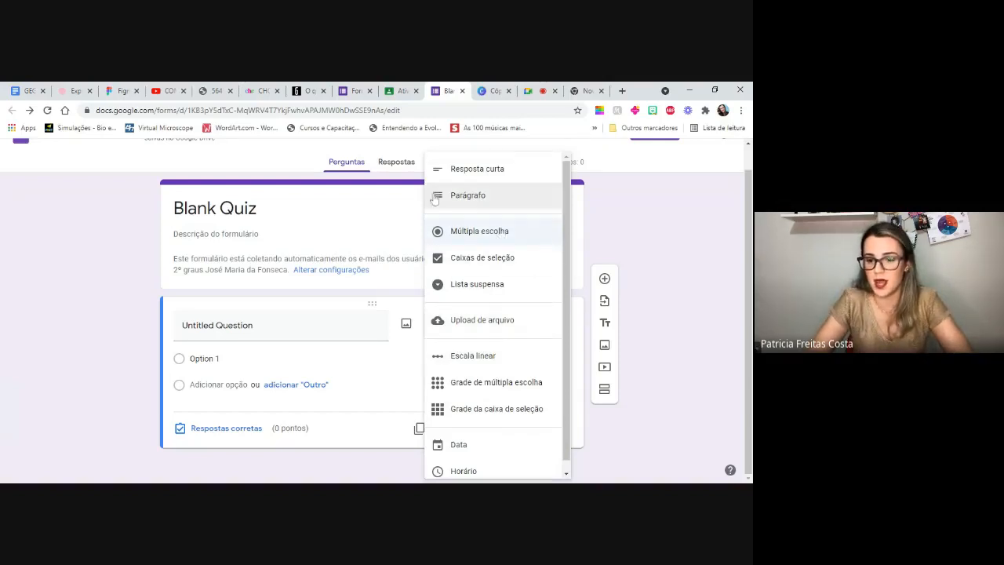
click(512, 232)
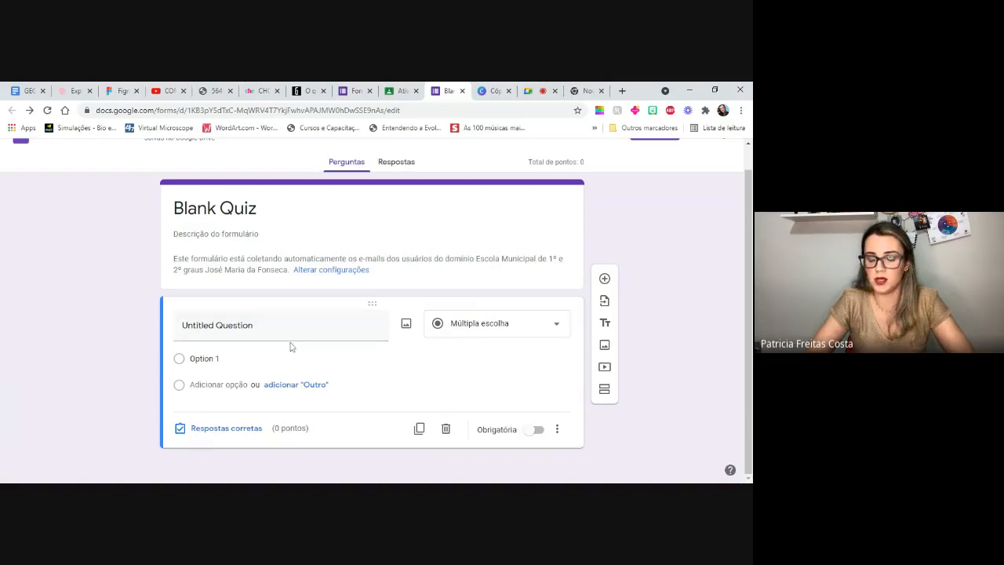
click(558, 329)
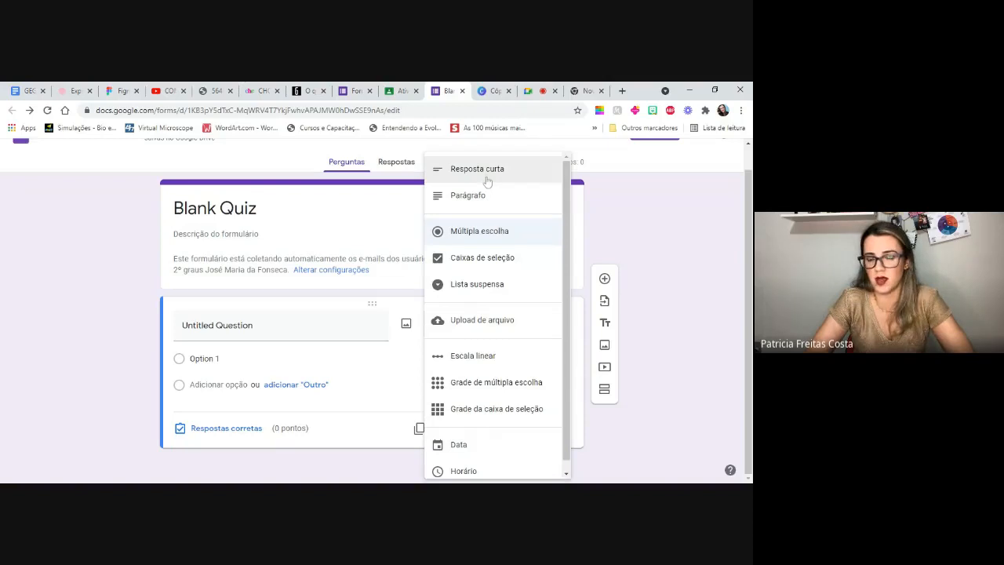
click(473, 234)
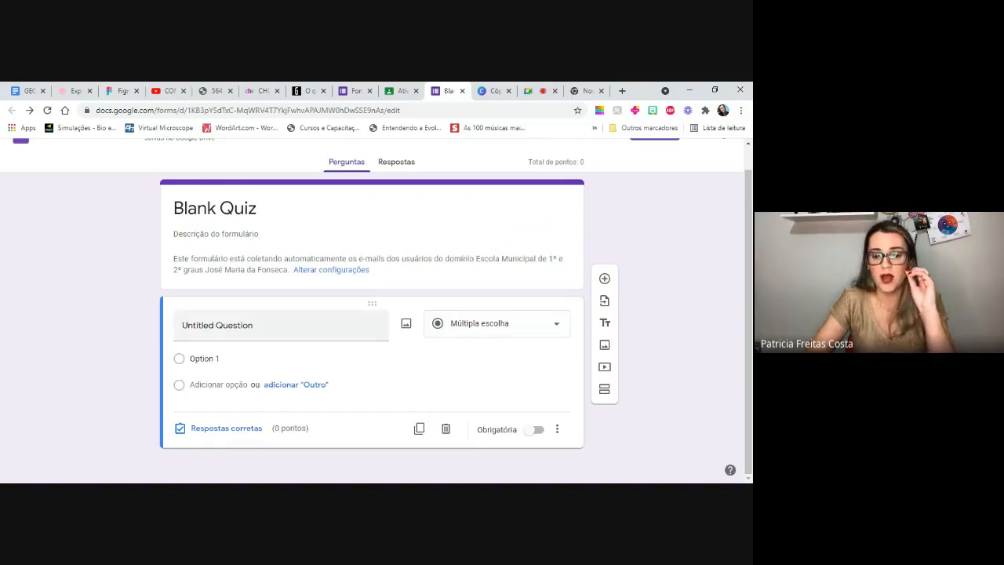
- Fill in the untitled question's answer options as a, b and c
click(204, 359)
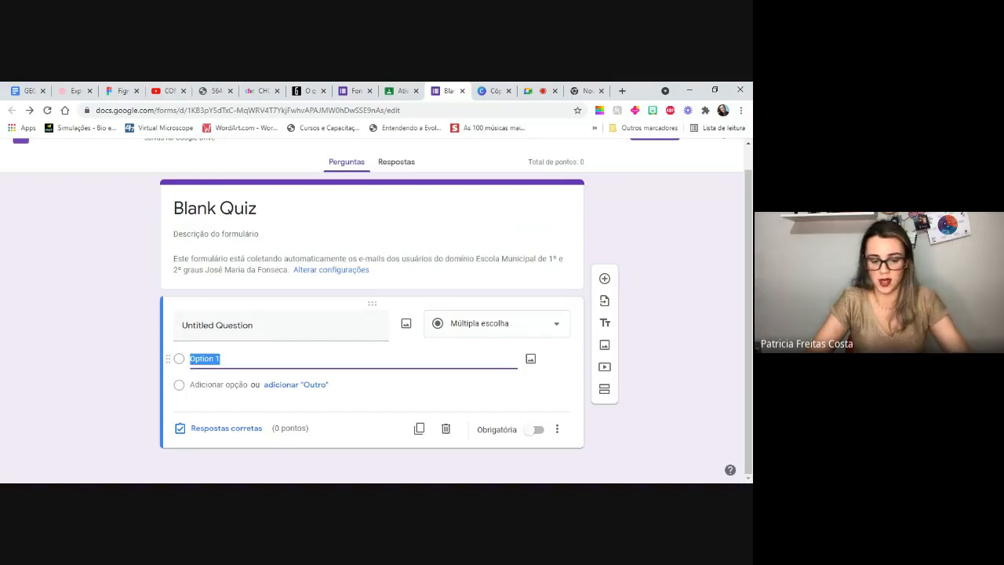
text(a)
key(Return)
text(b)
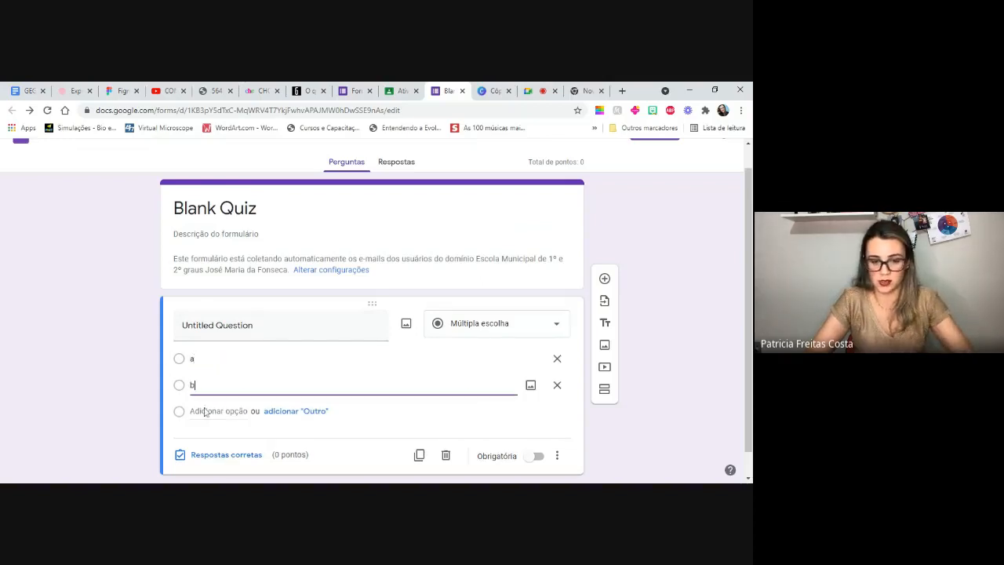
key(Return)
text(c)
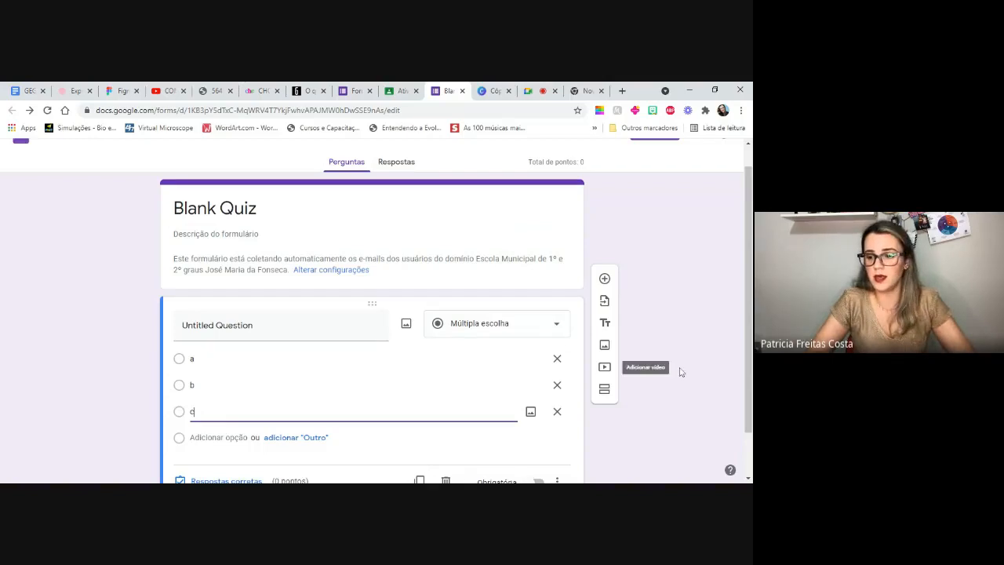
- Mark option b as the correct answer to the untitled question and make it worth 1 point
drag(749, 372, 749, 416)
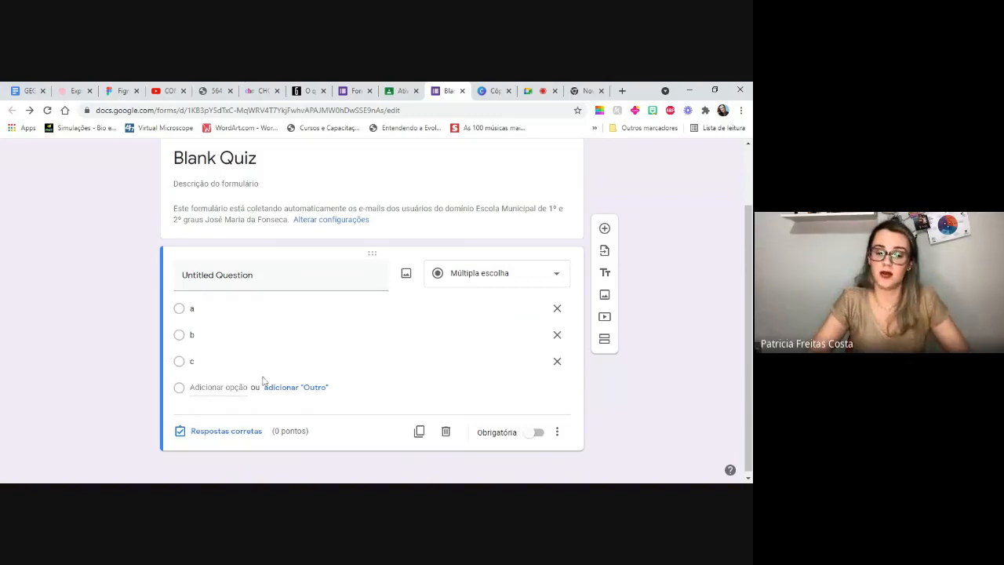
click(215, 435)
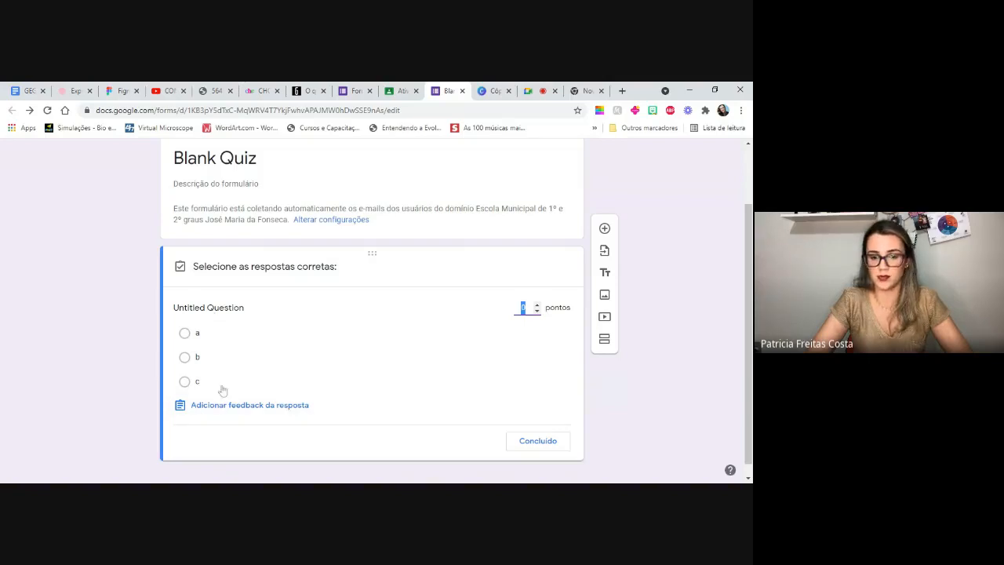
click(186, 360)
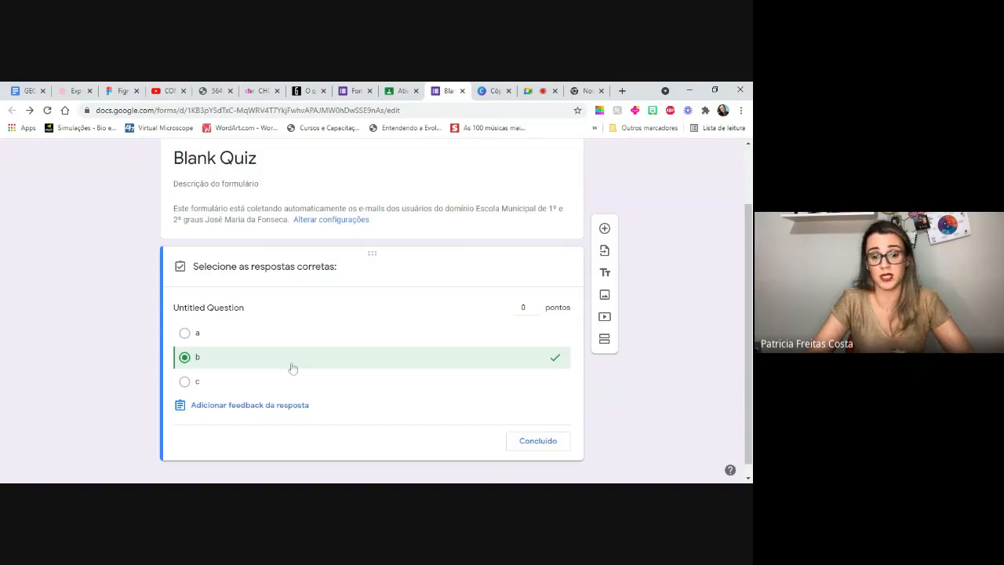
click(537, 305)
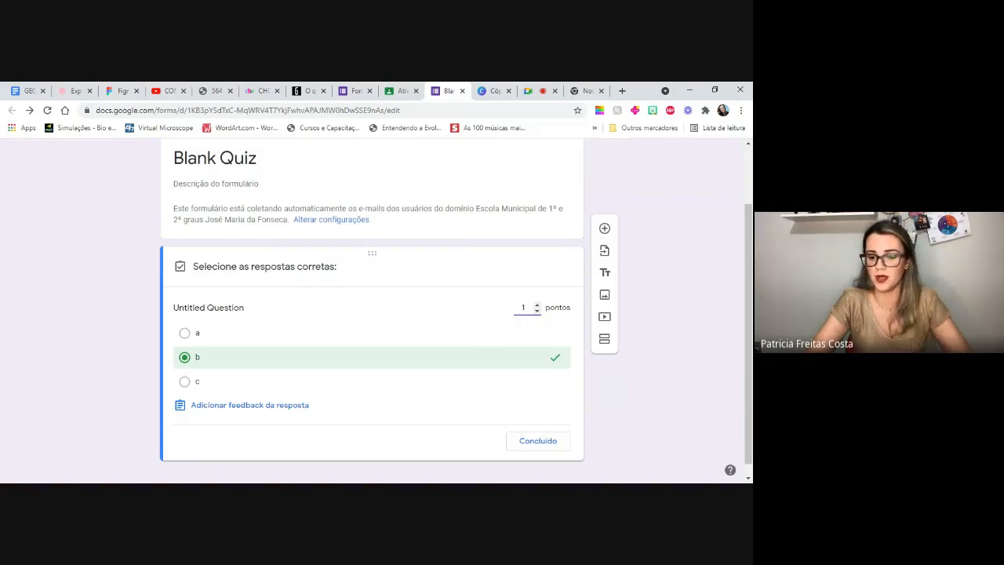
click(539, 441)
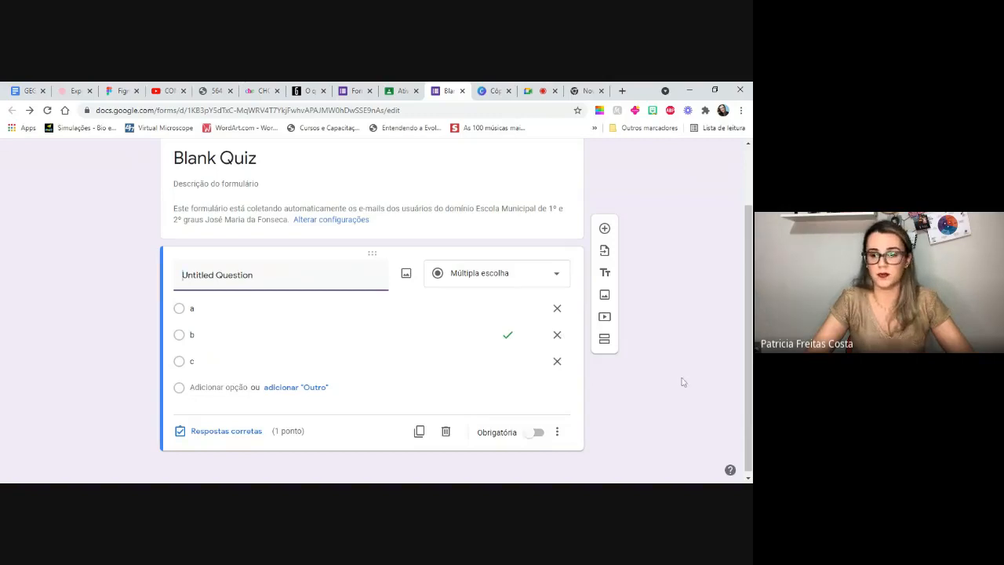
- Add a new question below the untitled one and insert an atom picture into it from a Google image search for "átomo"
click(604, 229)
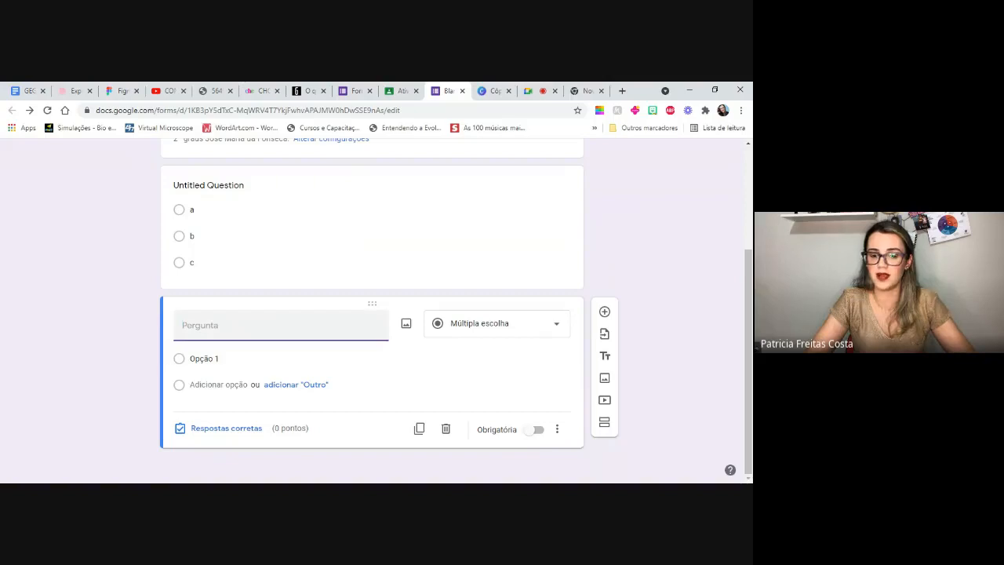
click(406, 325)
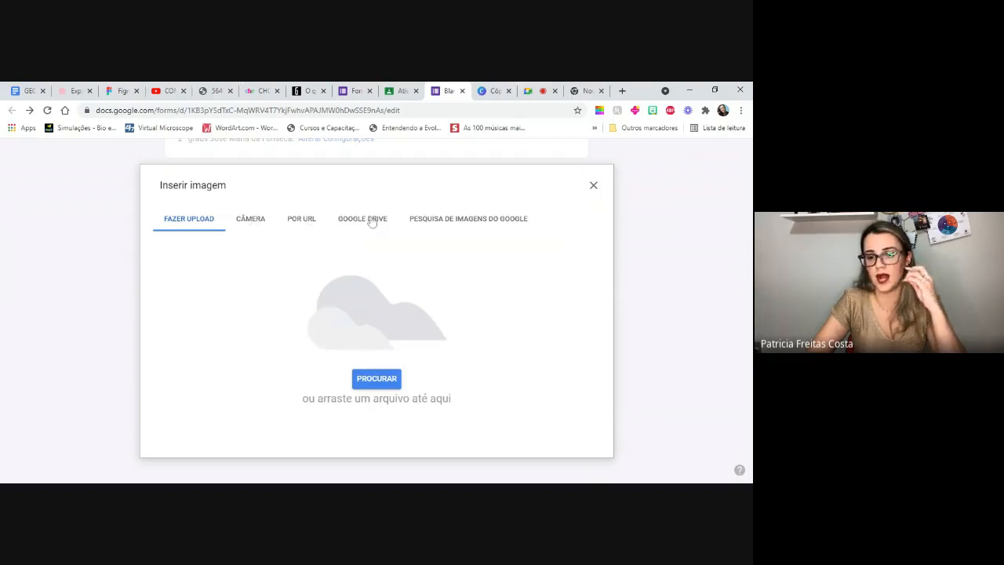
click(458, 219)
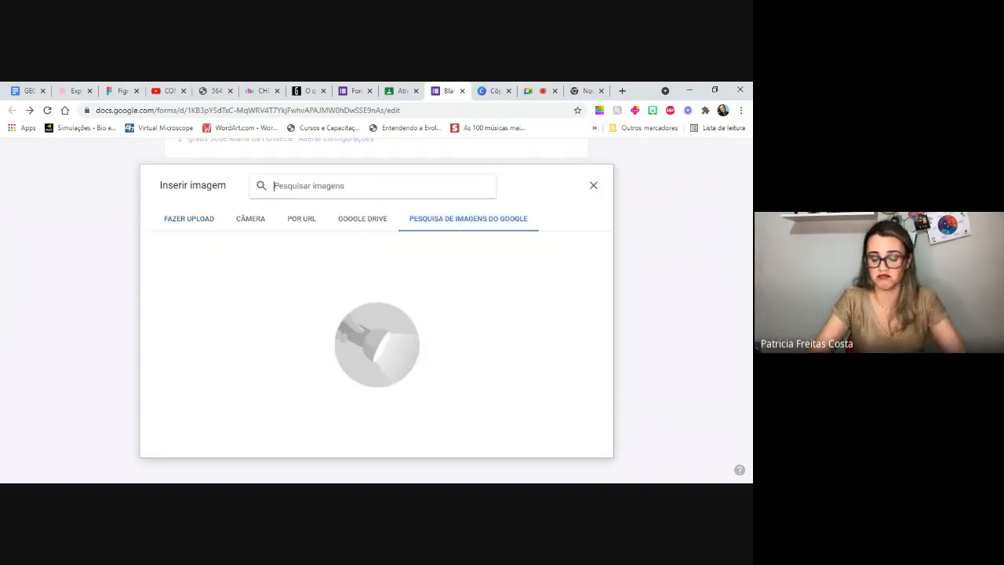
text(a)
text(to)
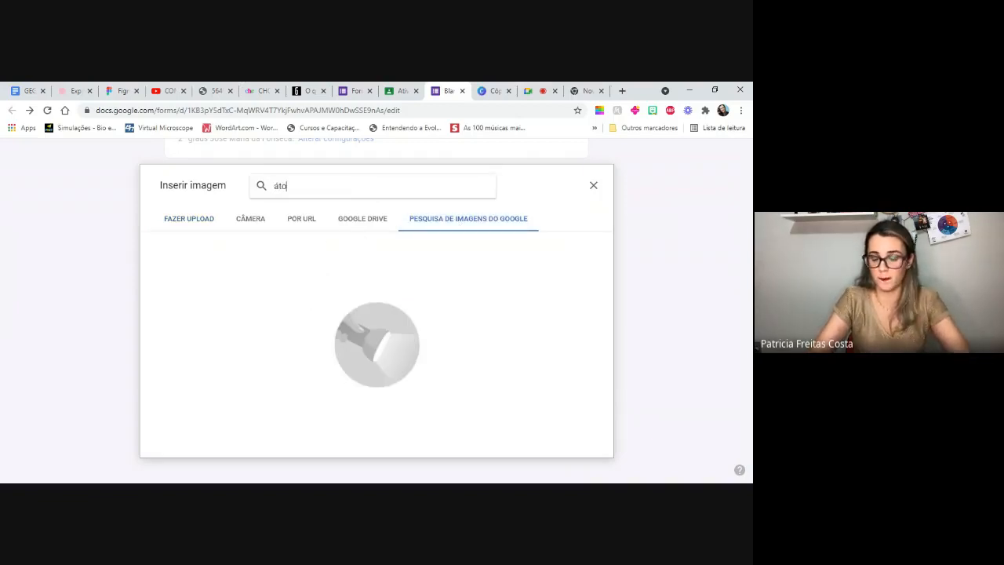
text(mo)
key(Return)
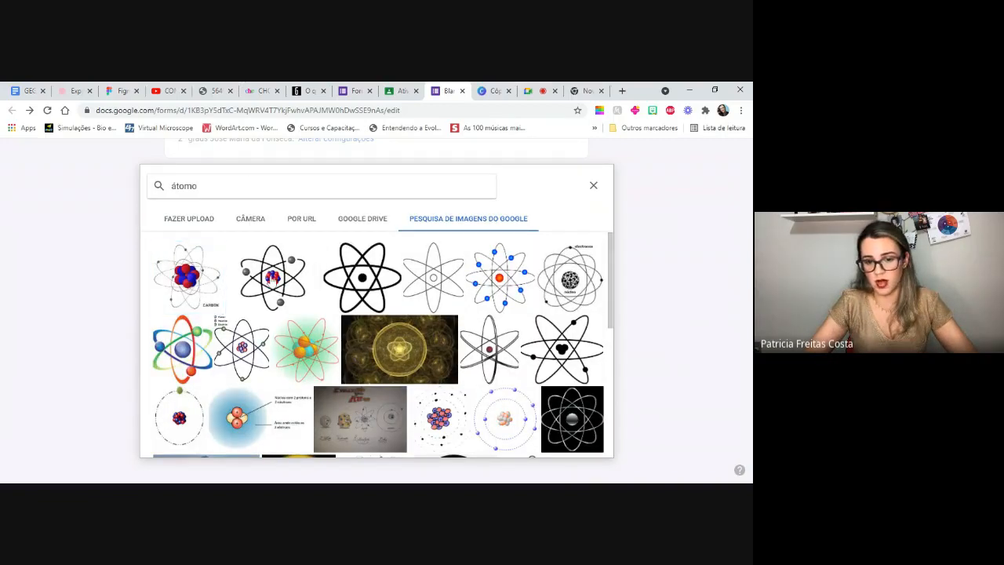
click(273, 279)
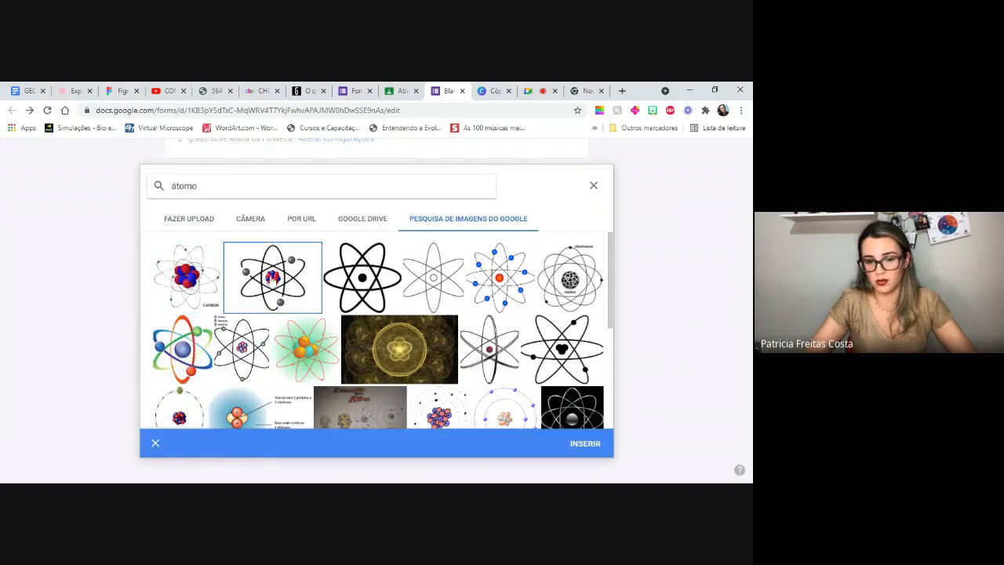
click(585, 444)
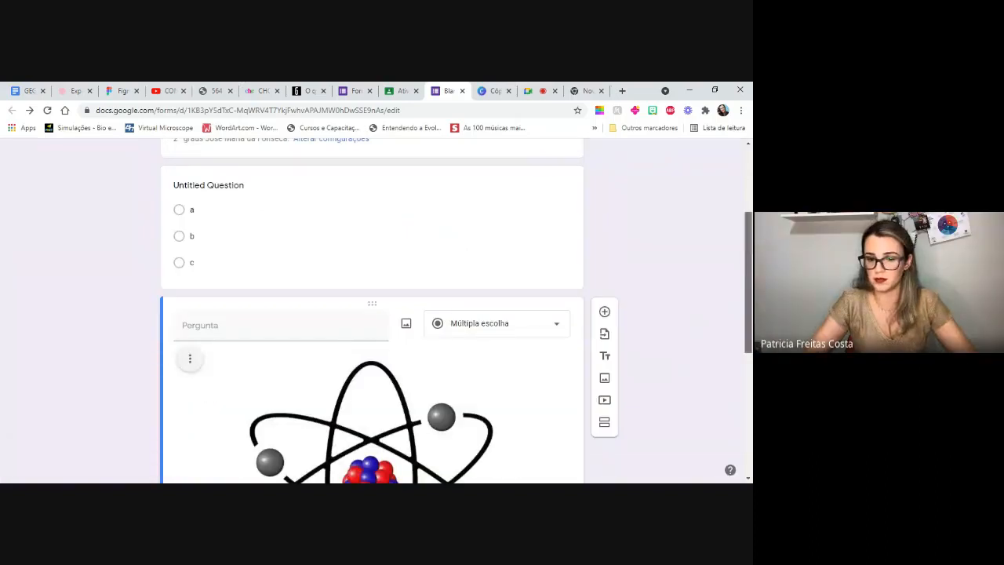
- Enter "Qual modelo" as the text of the question with the atom image
scroll(348, 356, down, 2)
click(281, 198)
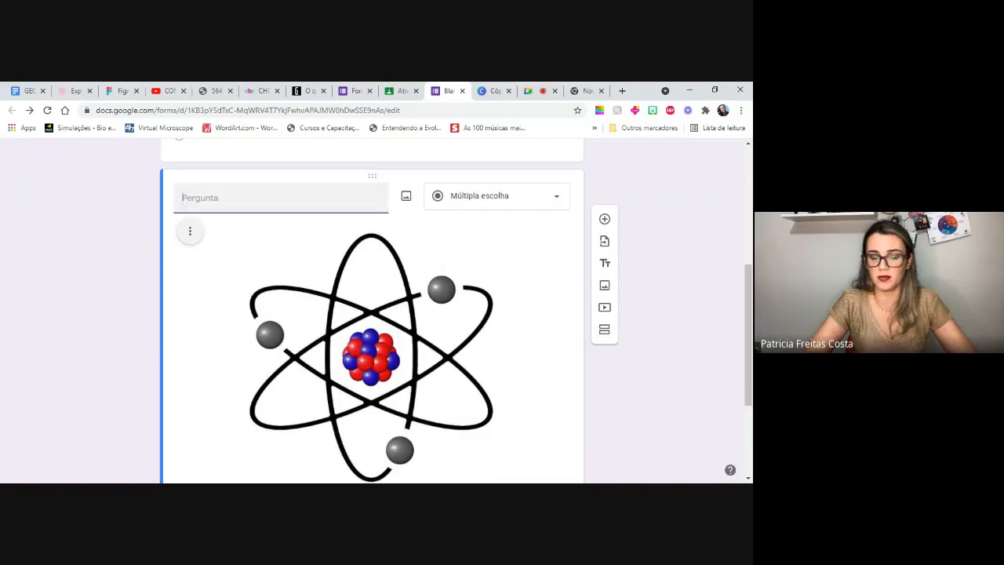
text(Qual modelo)
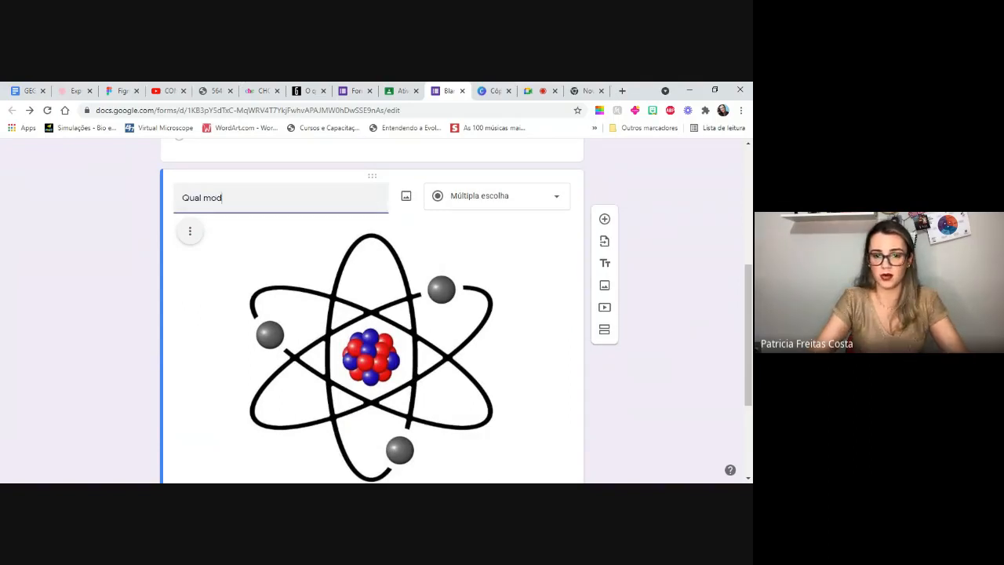
- Shrink the atom image in the "Qual modelo" question and set the question type to Múltipla escolha
scroll(237, 211, up, 2)
click(237, 211)
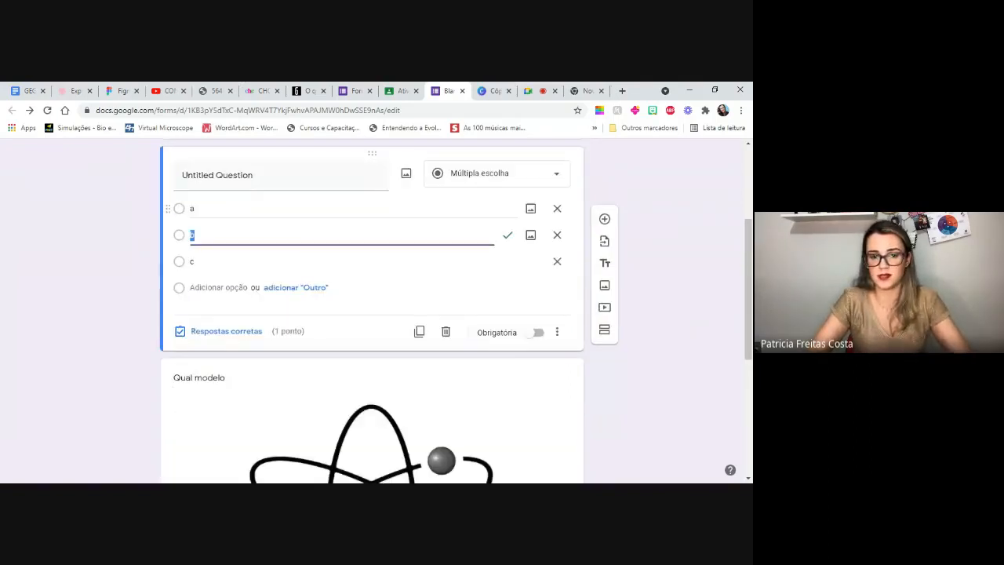
scroll(748, 290, down, 3)
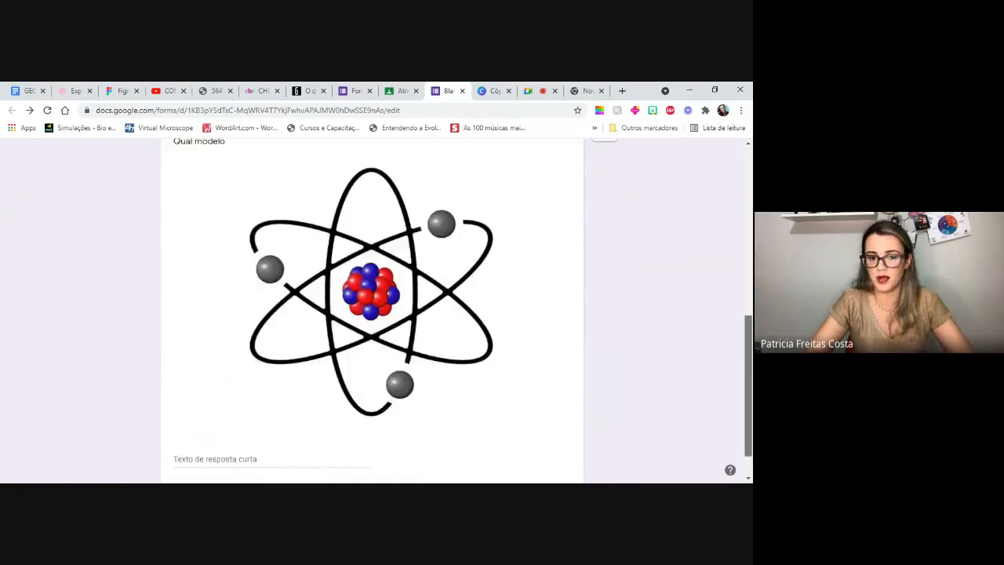
scroll(649, 307, up, 1)
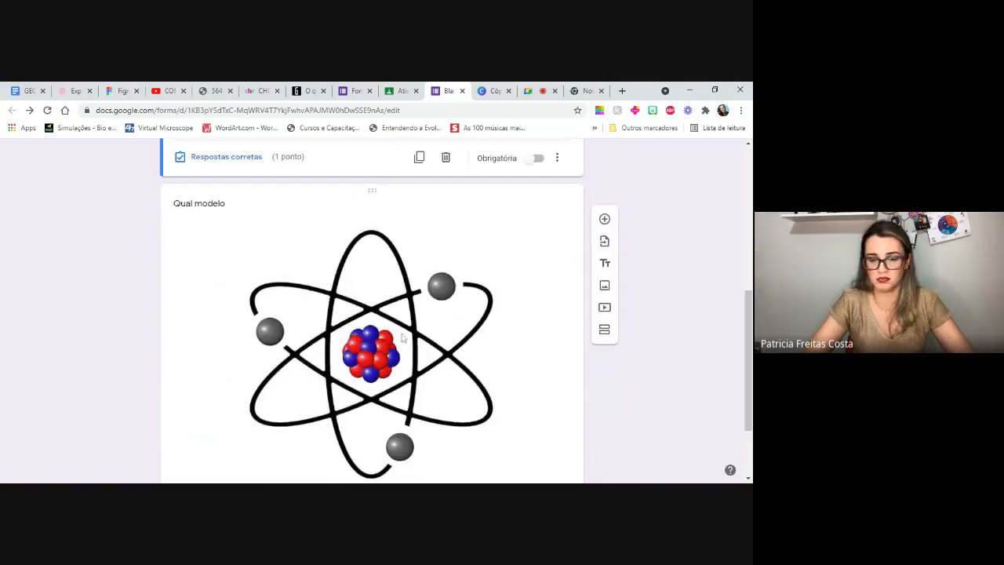
click(451, 360)
drag(557, 422, 304, 291)
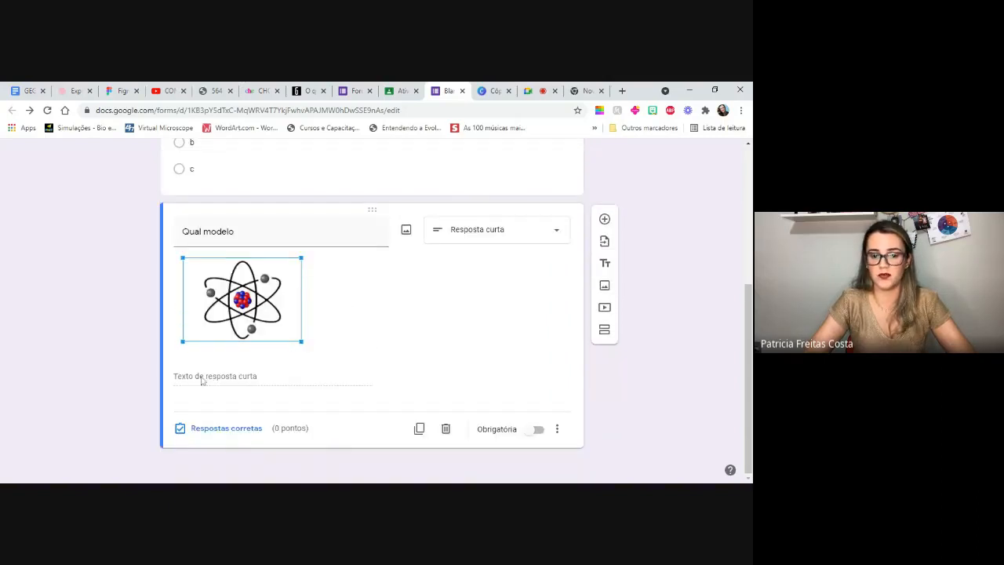
click(536, 233)
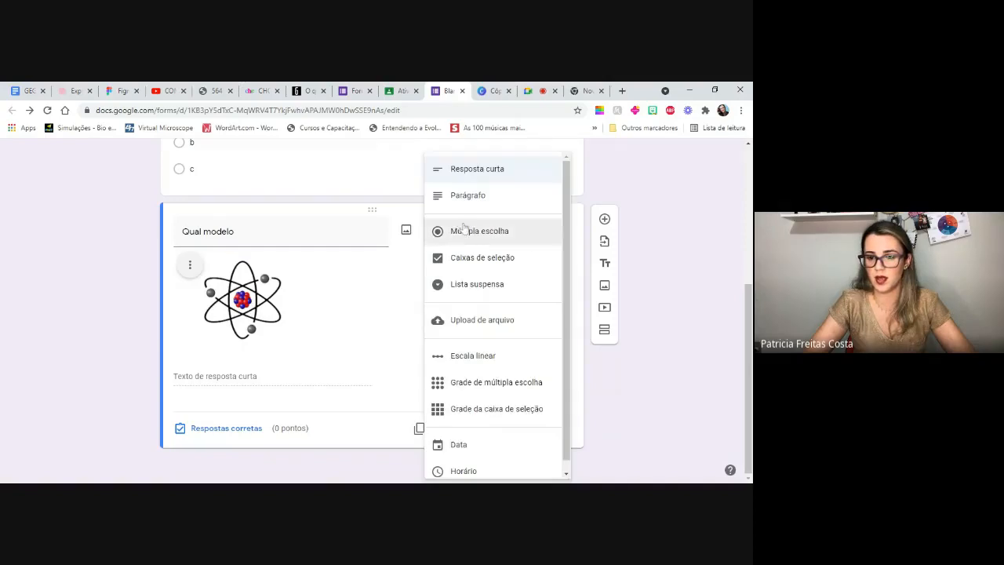
click(463, 229)
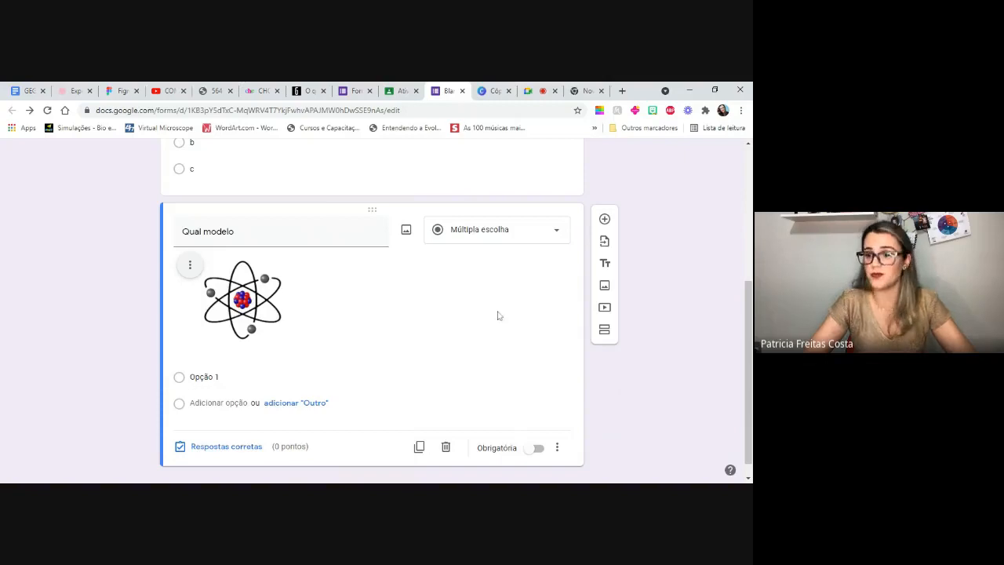
- Add another blank question after "Qual modelo" and start adding a video to the form
scroll(718, 317, down, 1)
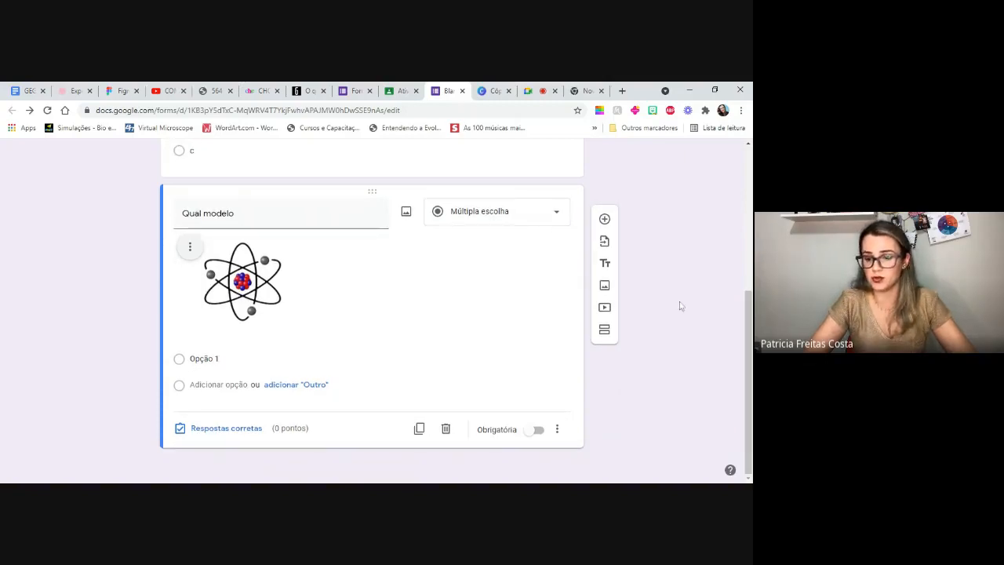
click(605, 219)
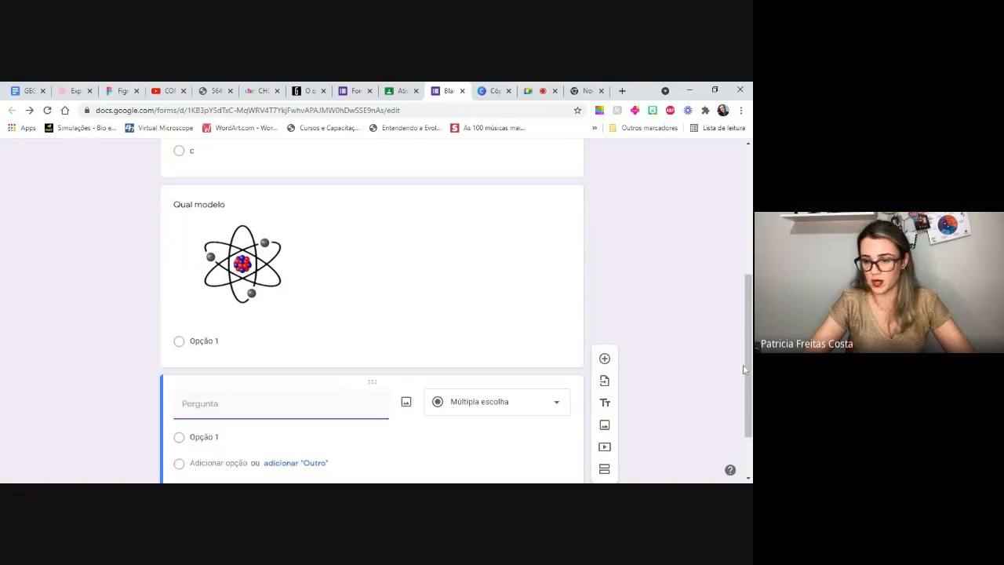
drag(748, 401, 750, 440)
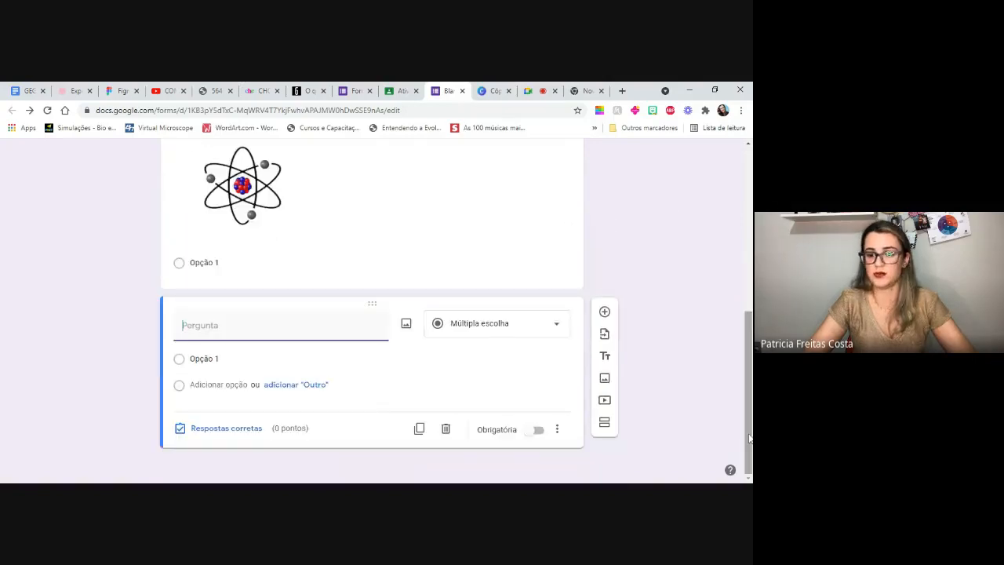
click(605, 401)
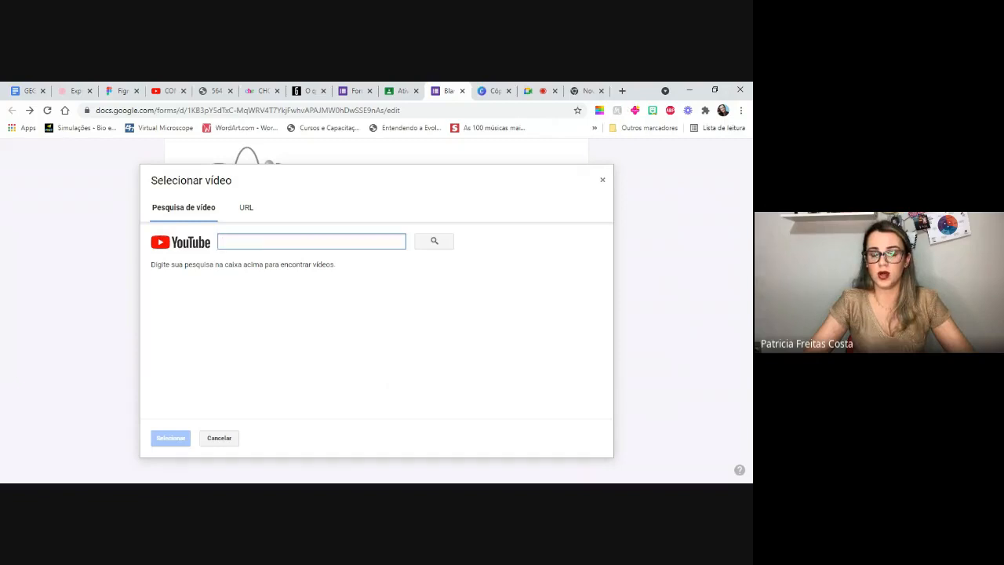
- Open YouTube in a new browser tab and copy the address of the video "Dicas para organizar aulas remotas"
click(622, 91)
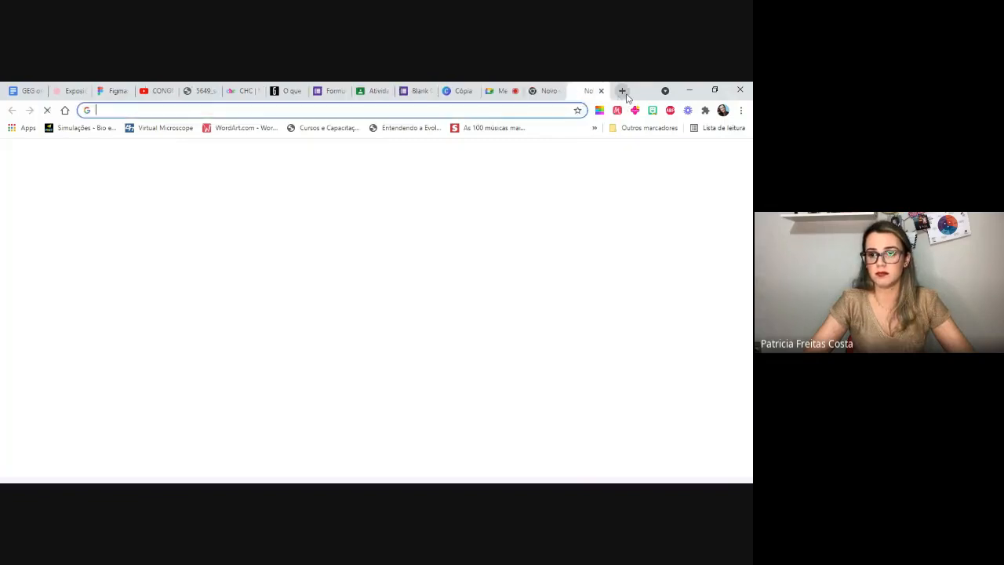
text(youtube.com)
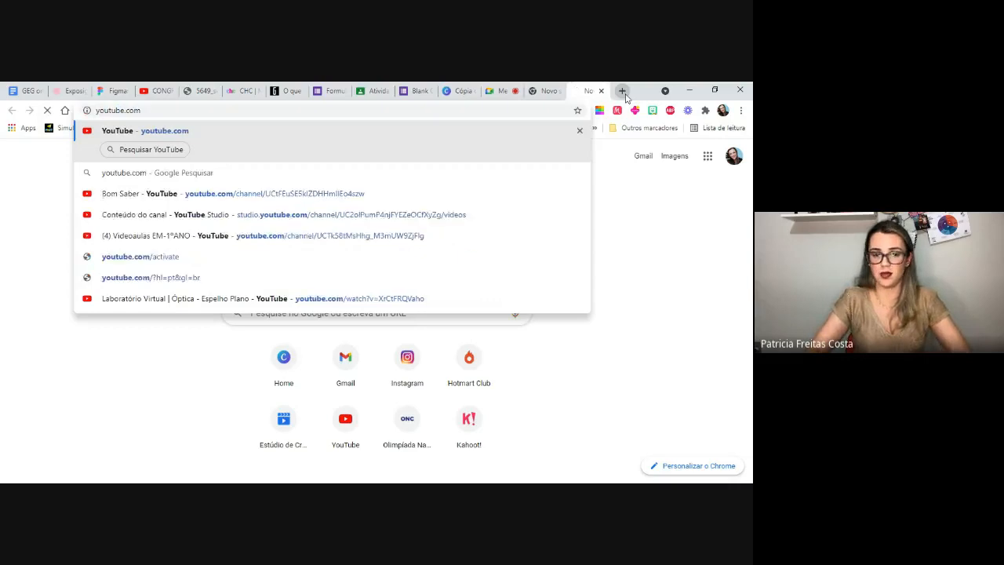
key(Return)
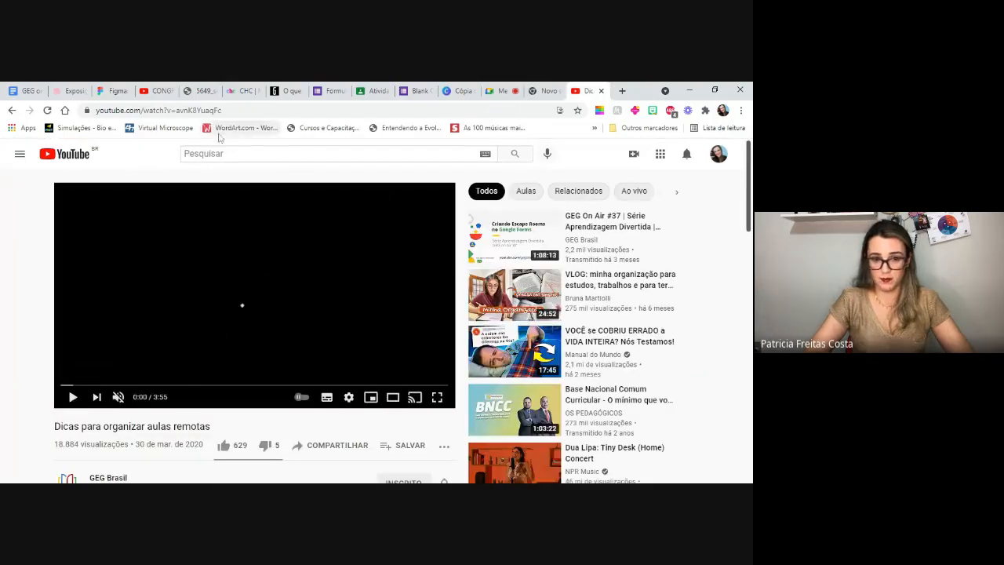
click(235, 110)
key(ctrl+c)
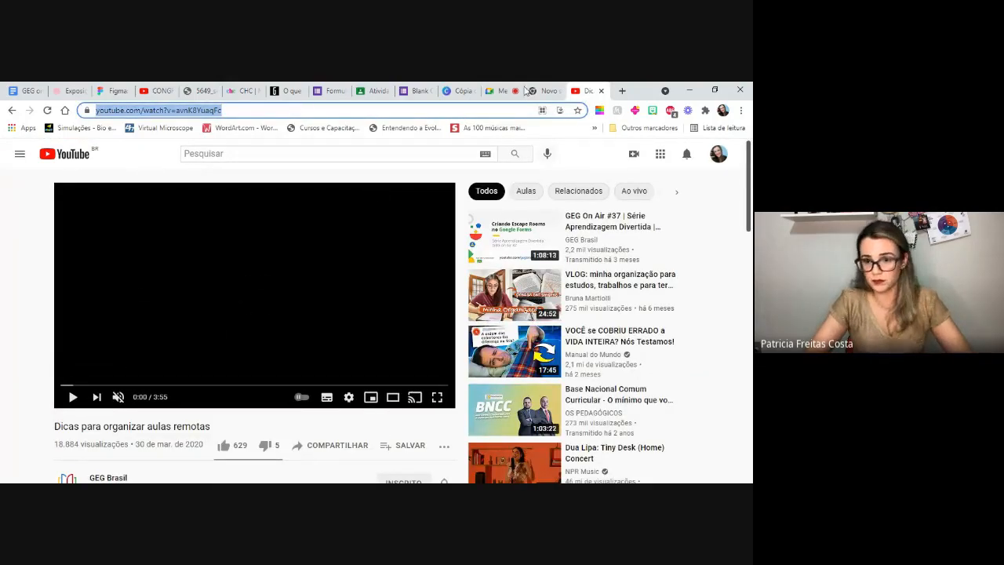
- Back in the Blank Quiz form, find the video by its copied address and insert "Dicas para organizar aulas remotas"
click(416, 91)
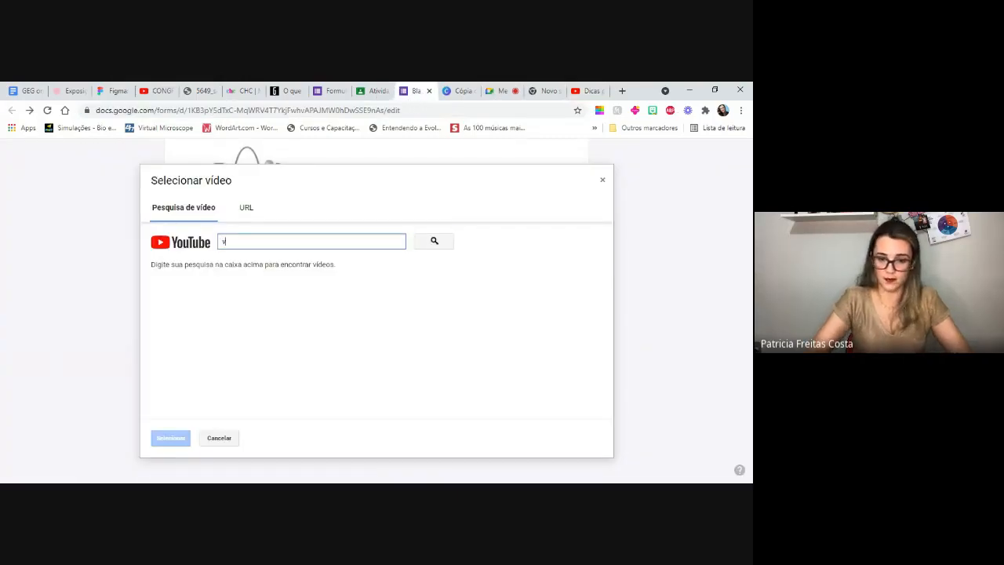
key(ctrl+v)
click(424, 242)
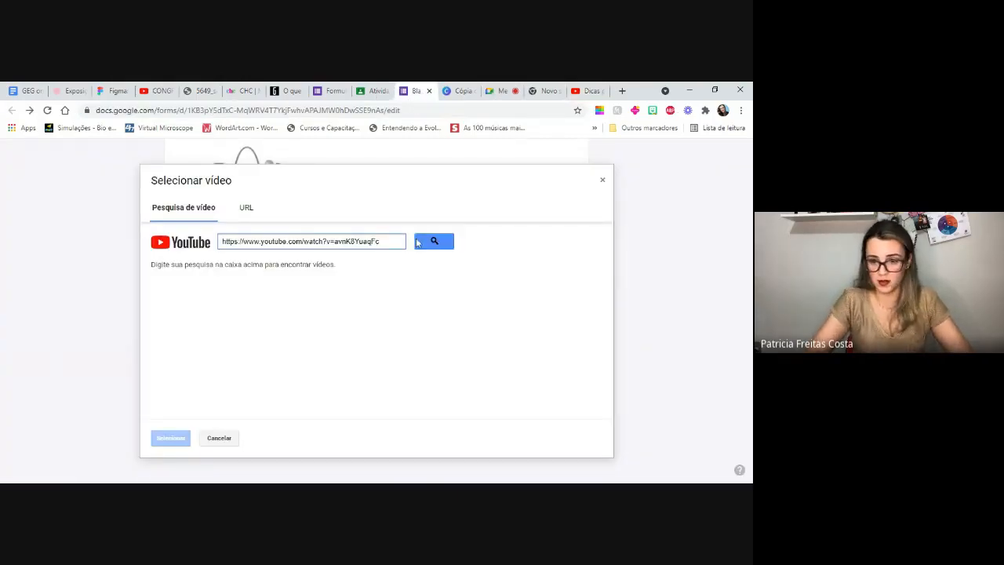
click(228, 312)
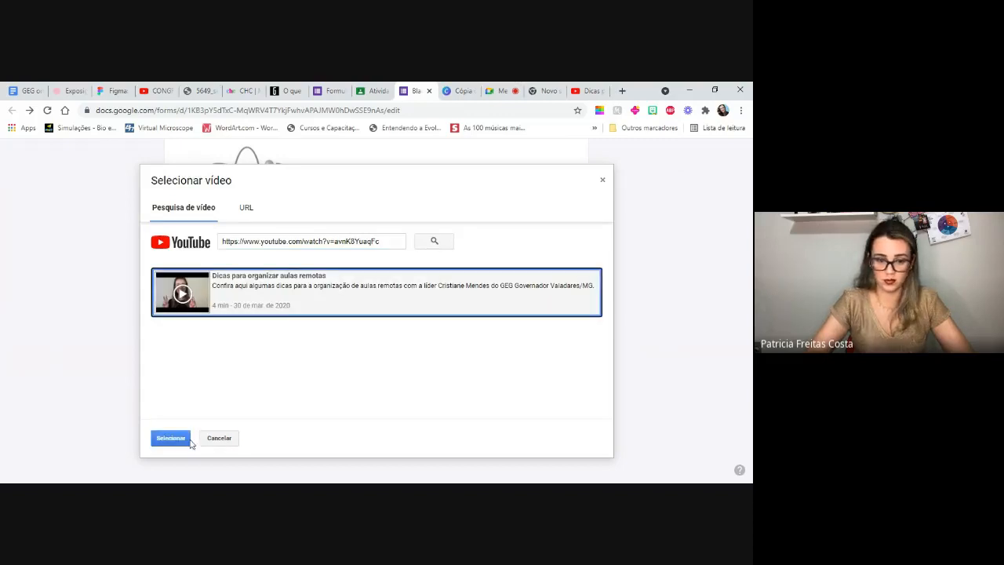
click(175, 439)
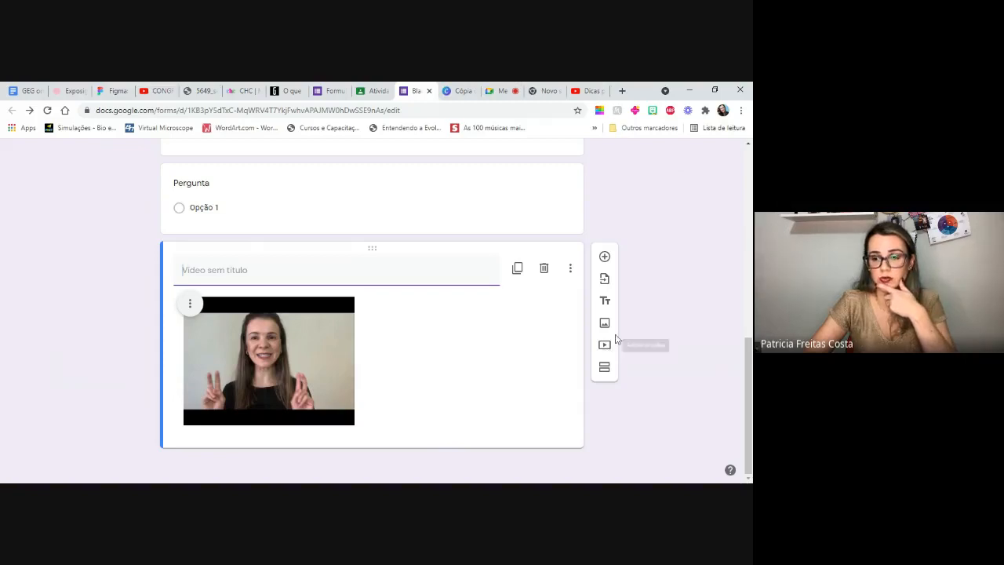
scroll(372, 314, up, 2)
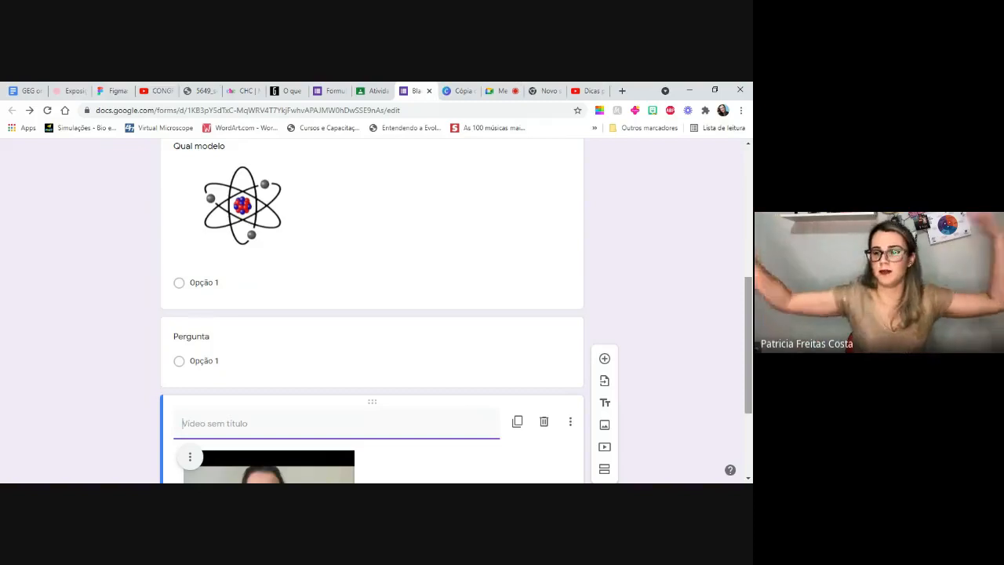
drag(751, 306, 751, 273)
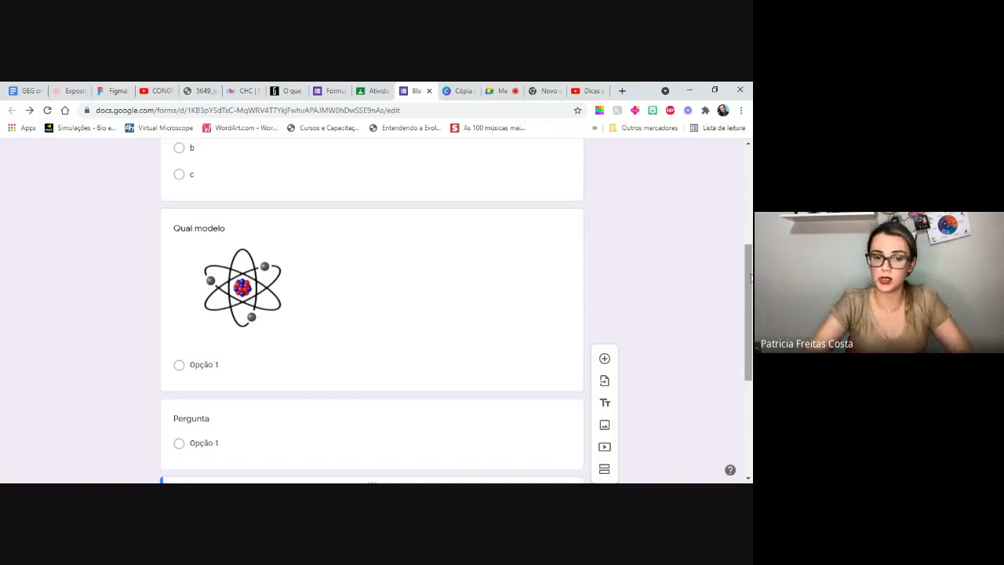
drag(751, 278, 751, 304)
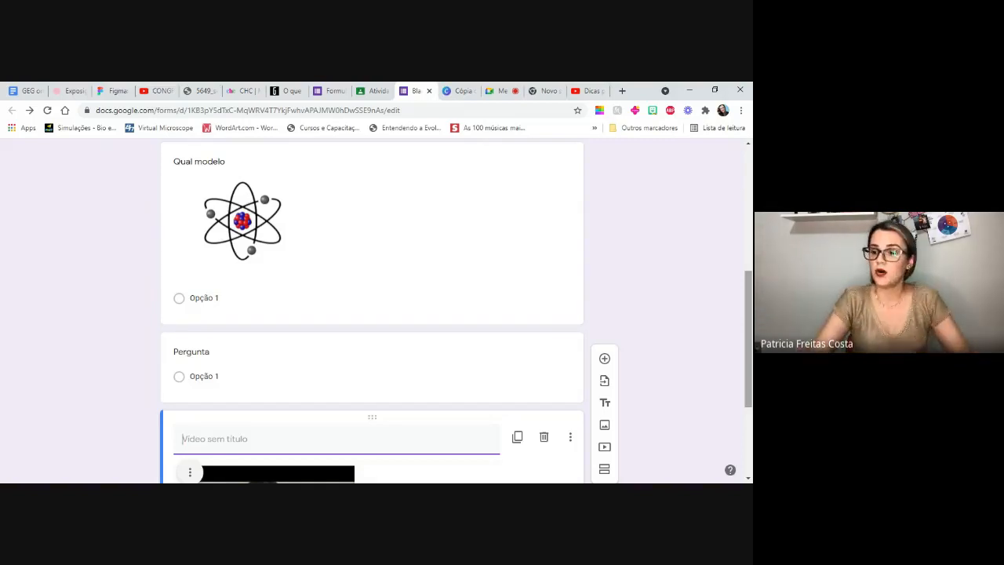
drag(751, 304, 751, 180)
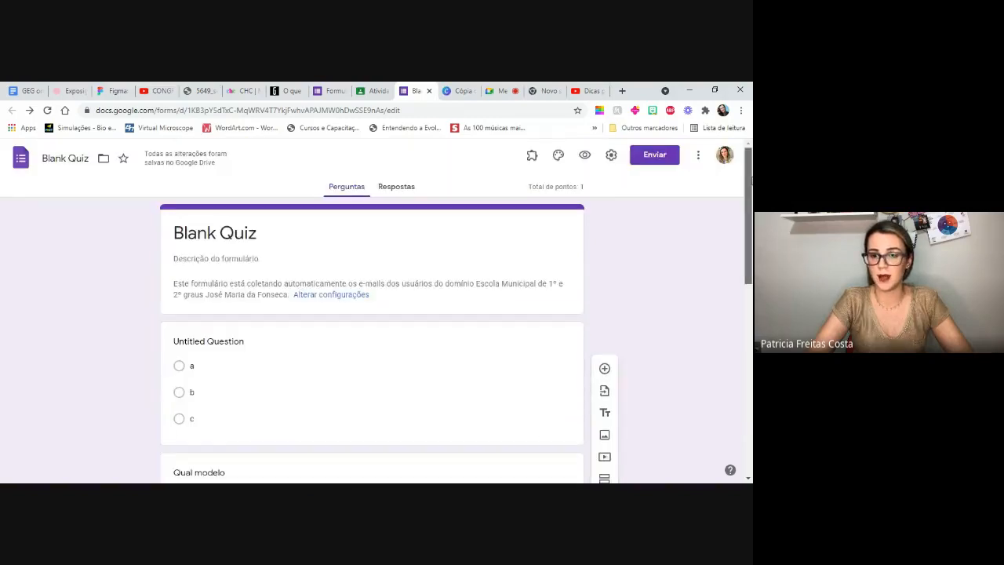
- Open the existing exam form "Prova 9E" from the recent forms in Google Forms
click(329, 93)
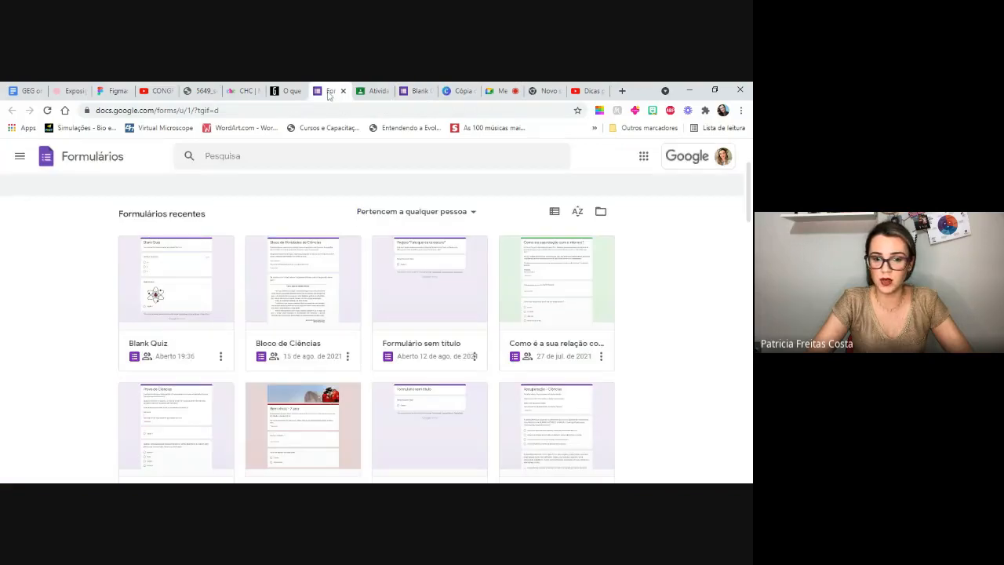
drag(749, 203, 751, 230)
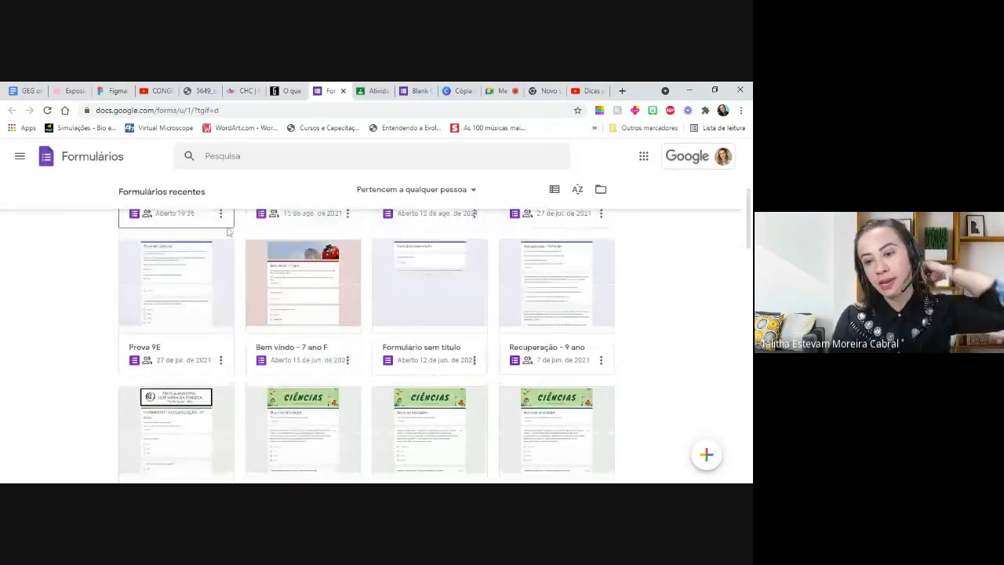
click(382, 316)
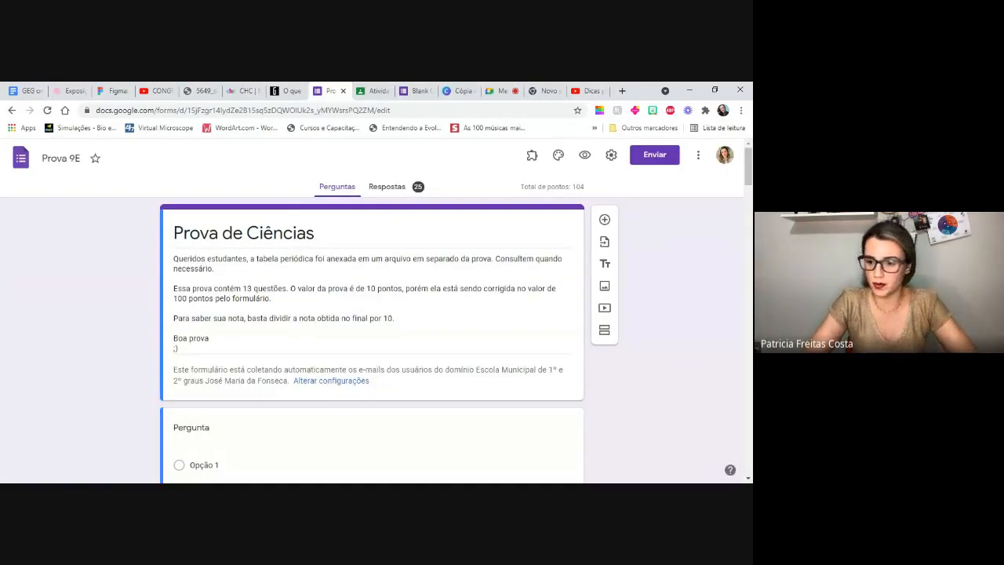
- Examine the questions of "Prova de Ciências" through the final "Experimento de química" video, then return to the form's header
scroll(295, 216, down, 5)
scroll(372, 314, down, 12)
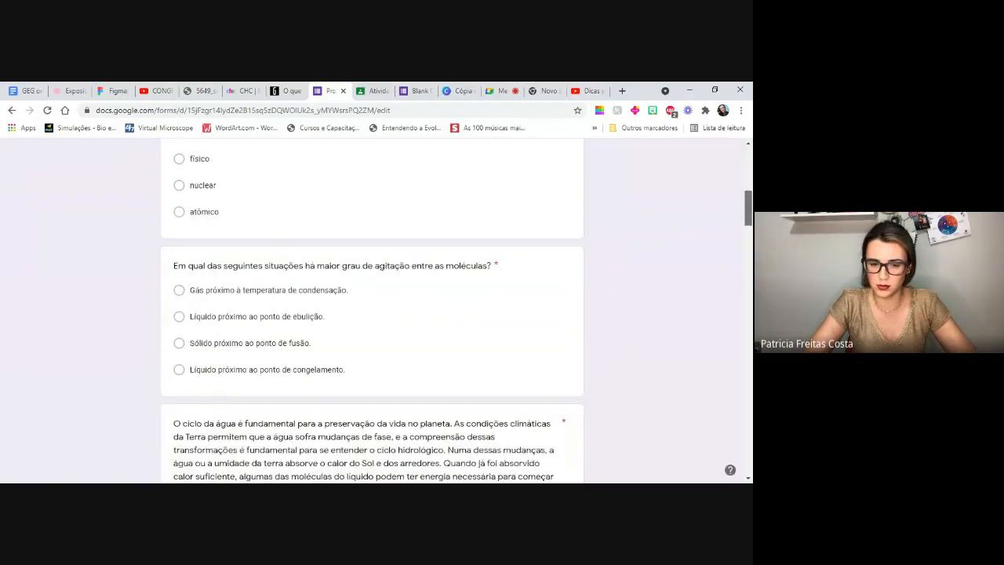
scroll(373, 314, down, 15)
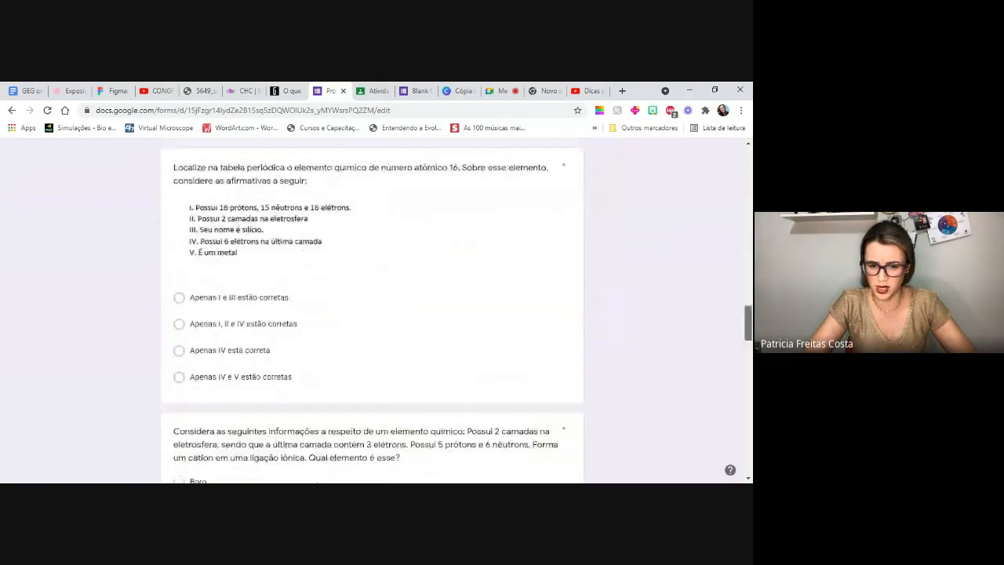
scroll(373, 314, up, 20)
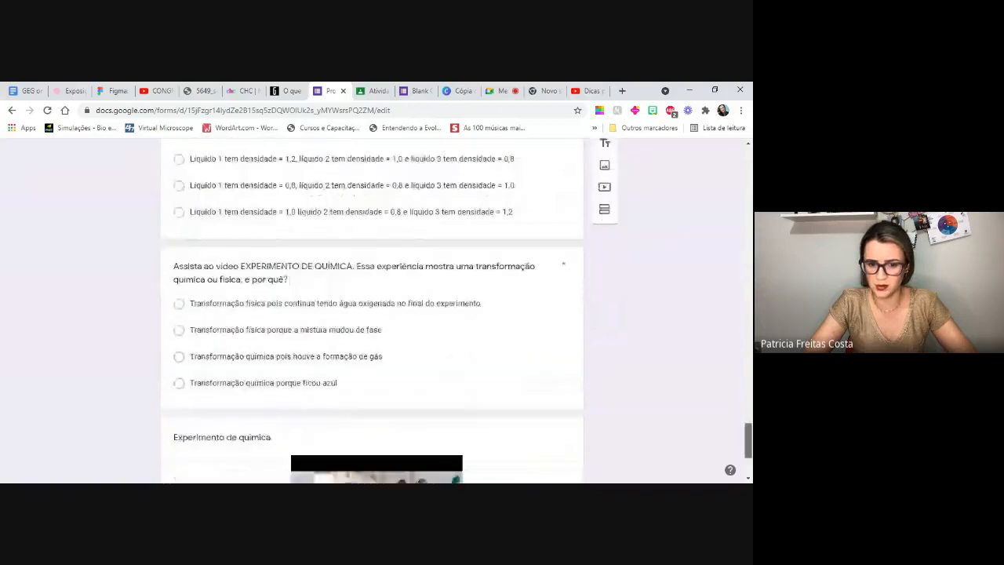
scroll(372, 314, down, 5)
scroll(373, 314, down, 5)
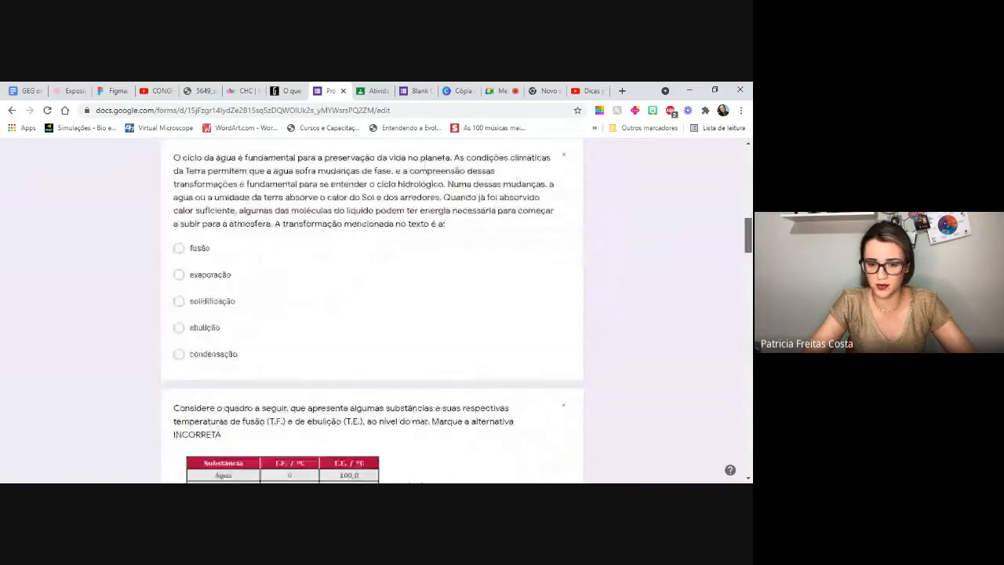
scroll(373, 314, down, 15)
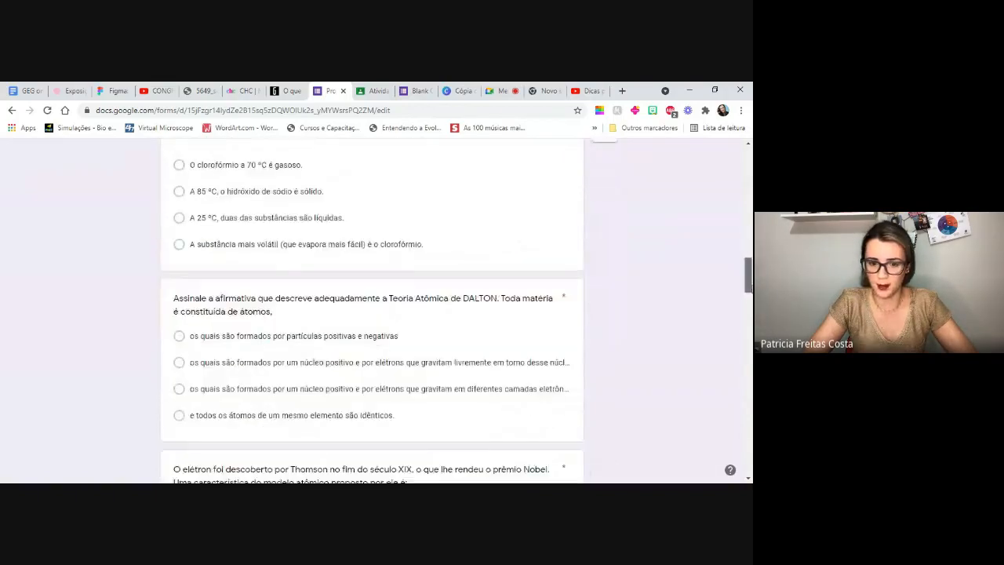
scroll(751, 410, down, 5)
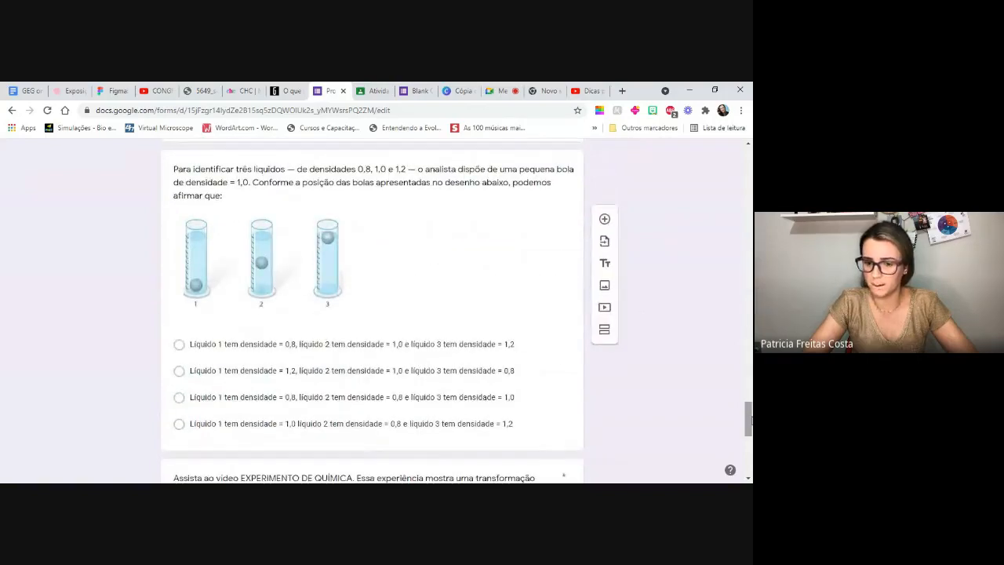
drag(751, 420, 751, 444)
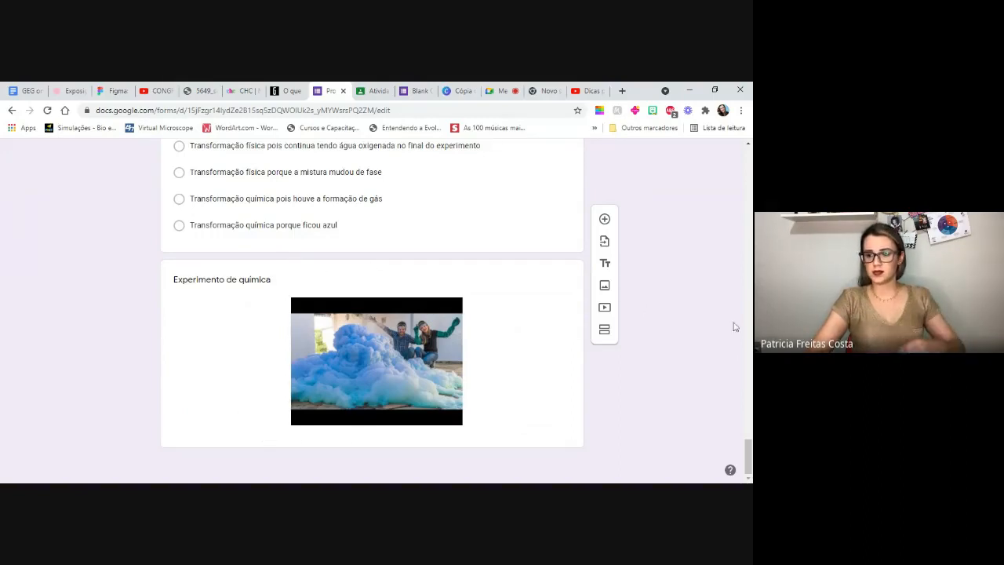
scroll(750, 454, up, 2)
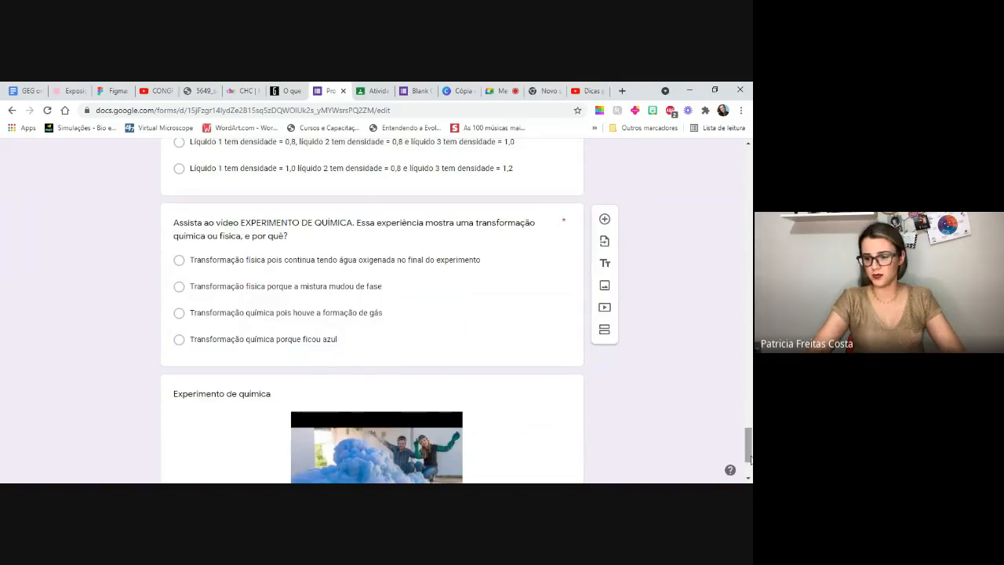
drag(750, 451, 749, 178)
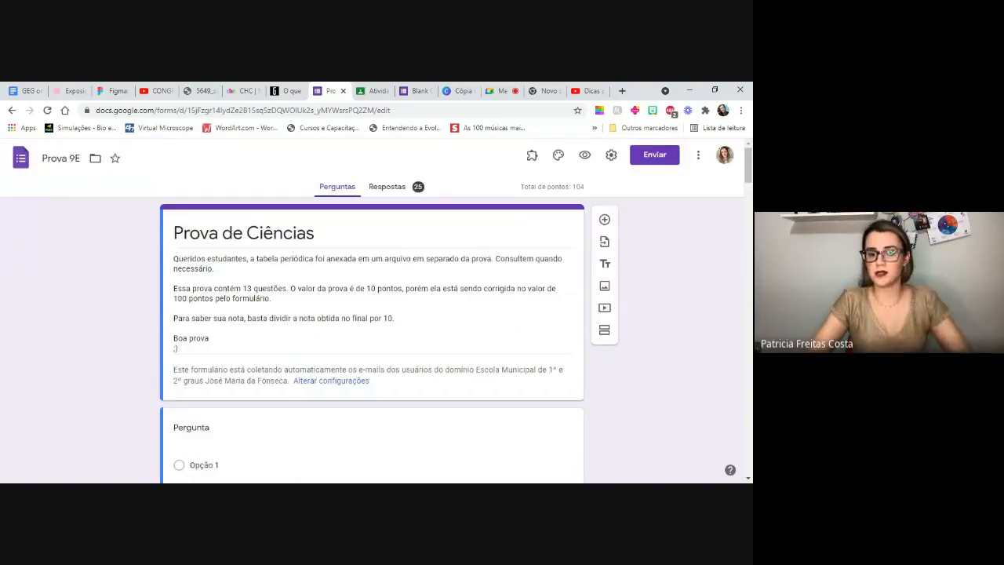
- Copy the shareable link of the Prova 9E form and close the sending options
click(656, 157)
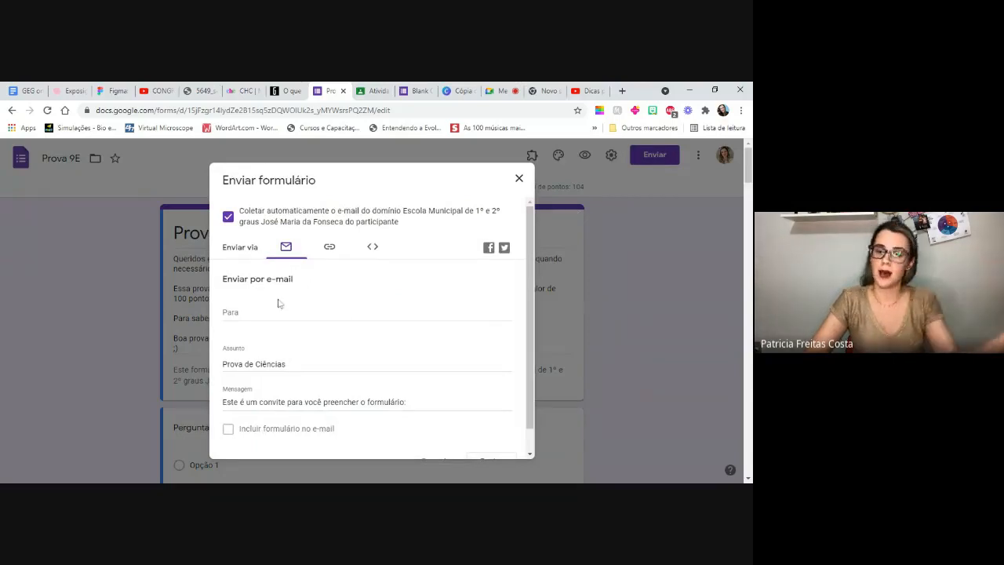
click(329, 247)
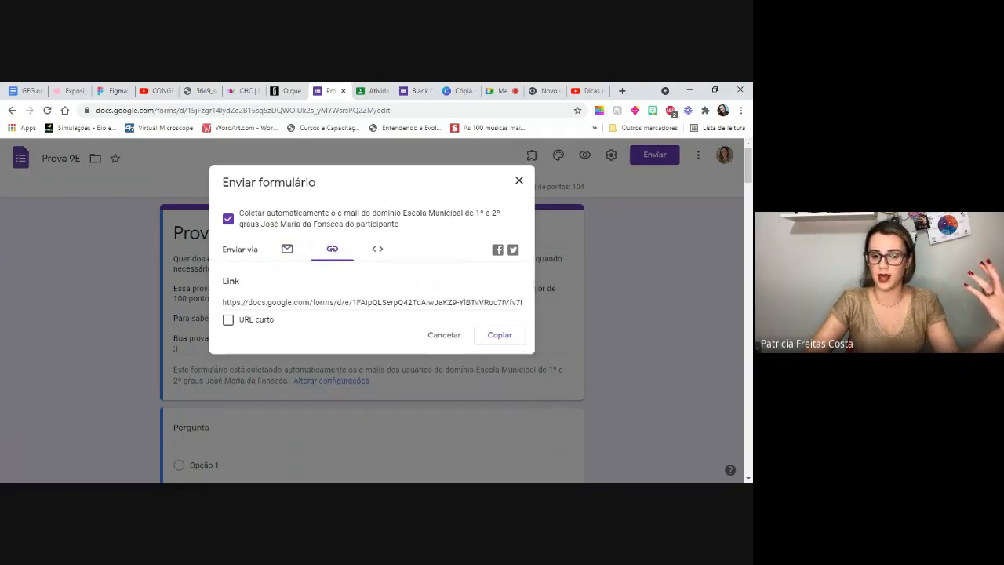
click(480, 342)
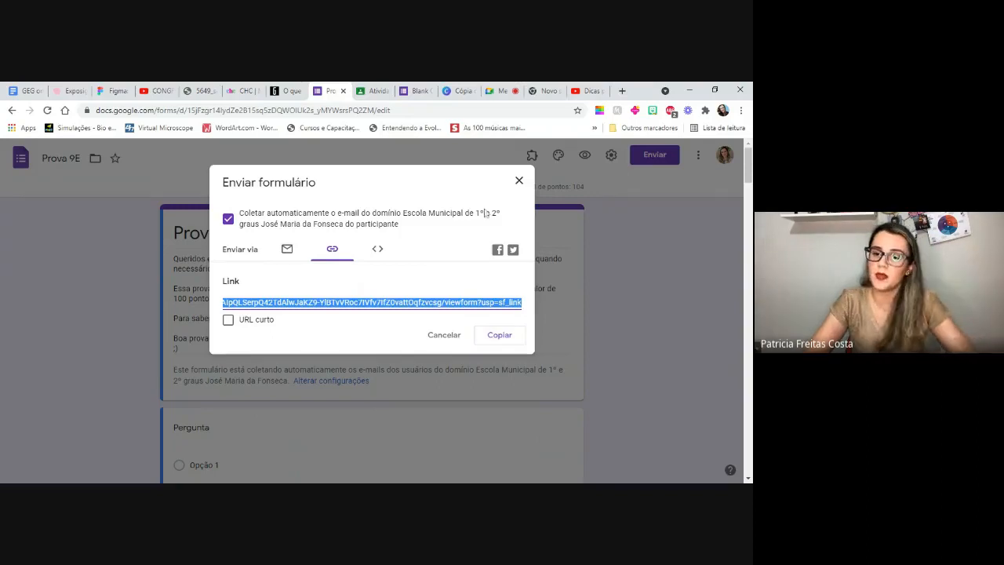
click(518, 180)
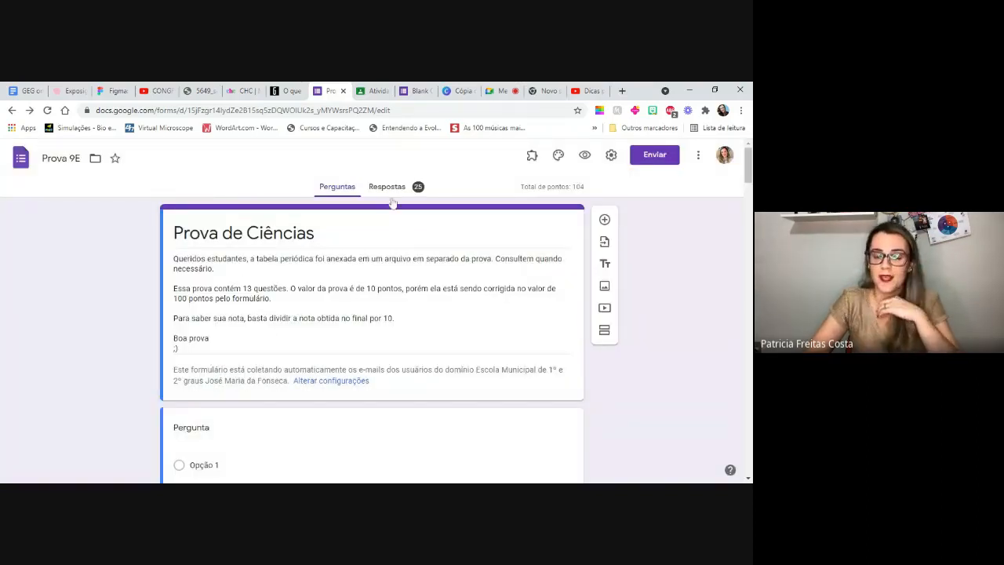
- Show the response summary of Prova 9E and glance at its score distribution
click(386, 190)
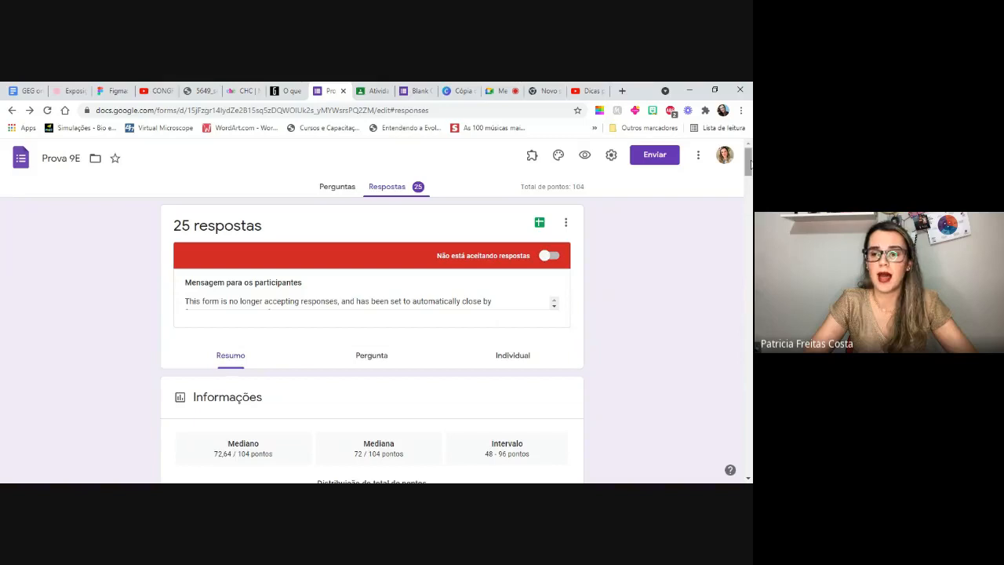
drag(749, 163, 749, 171)
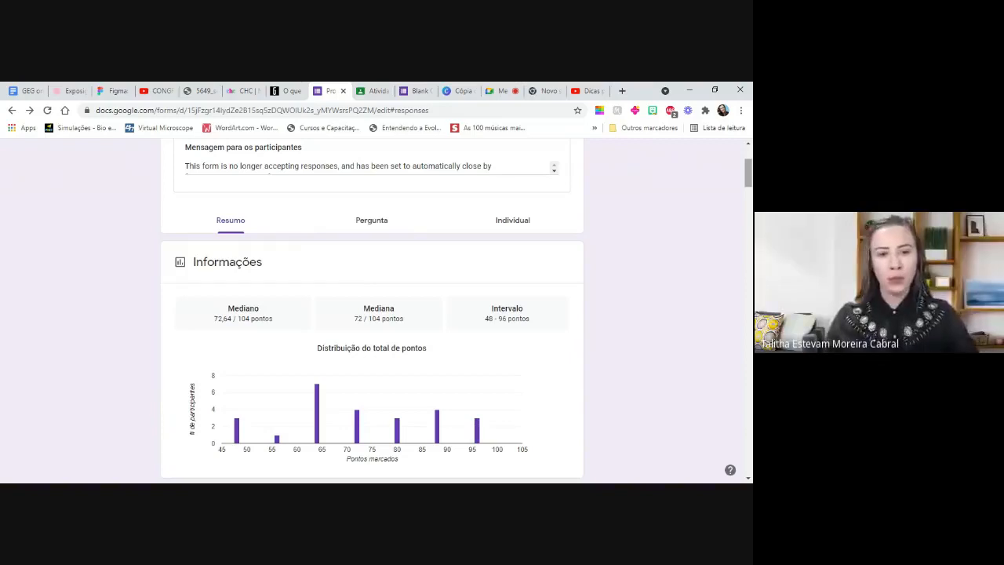
drag(749, 172, 749, 159)
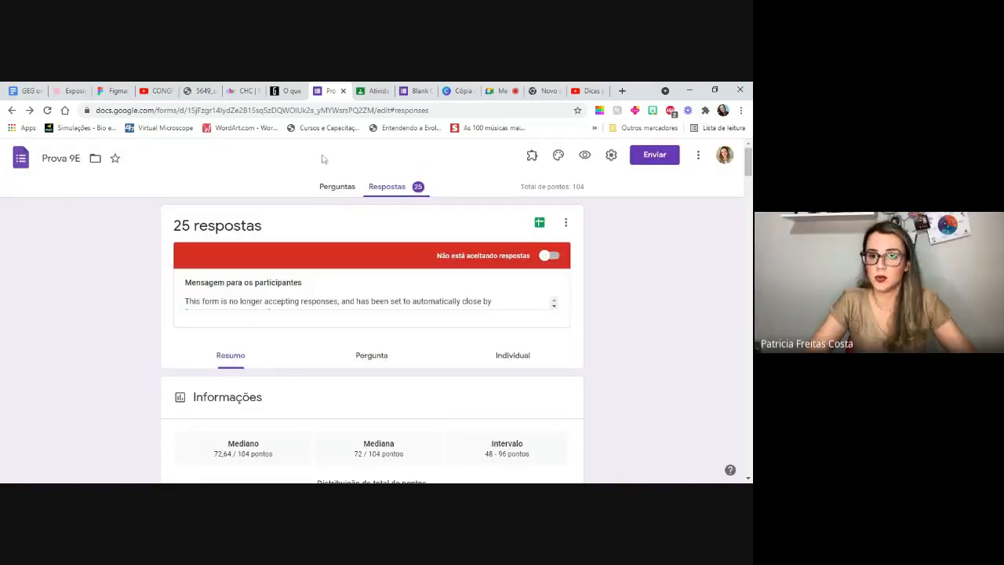
- Leave the Blank Quiz form for the Forms home page and browse the recent forms
click(414, 92)
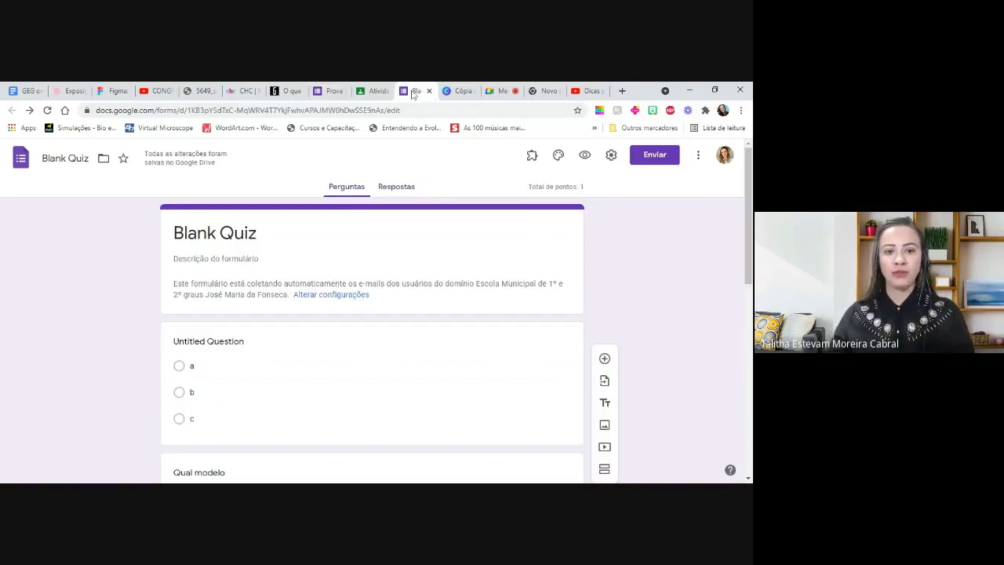
click(22, 160)
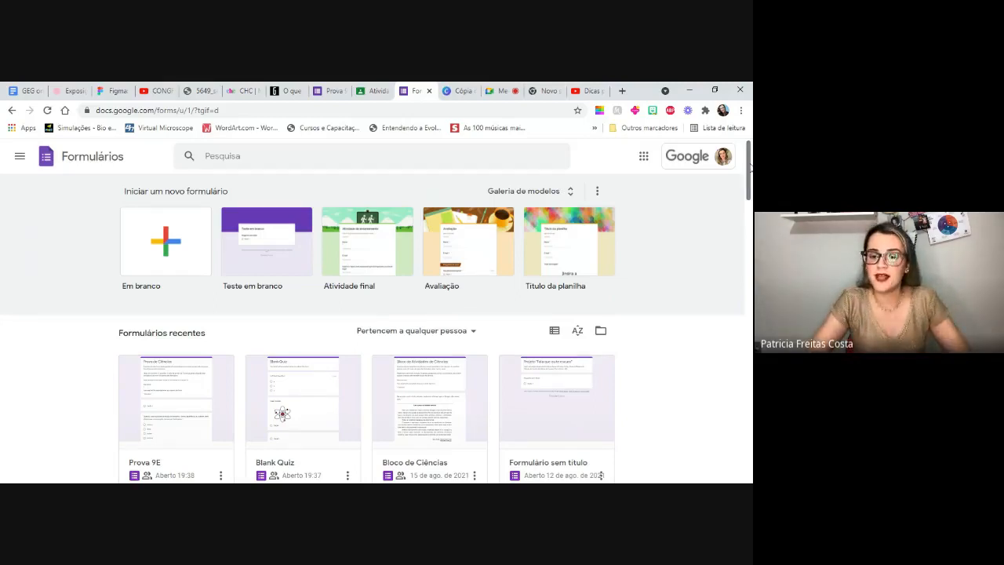
scroll(255, 320, down, 2)
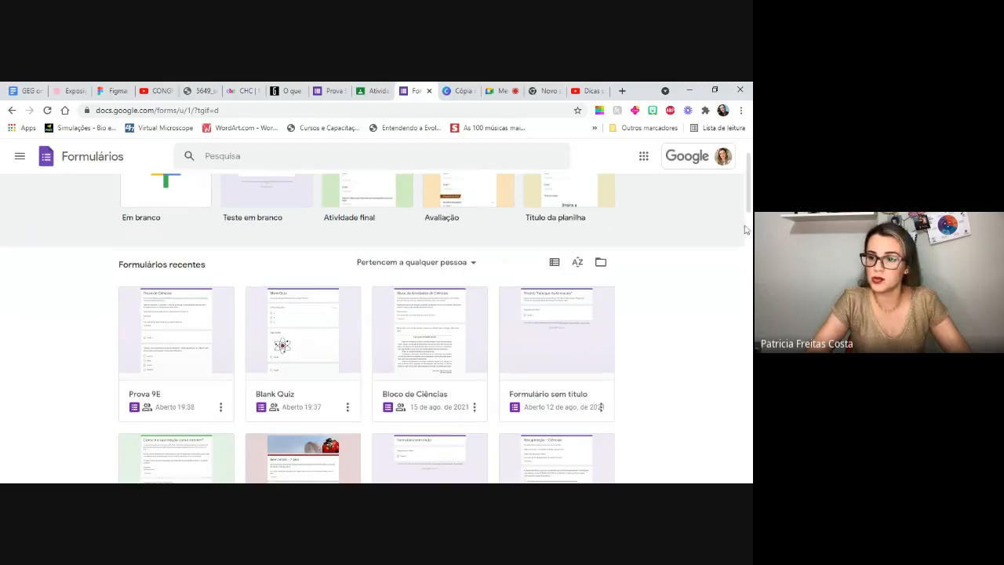
drag(748, 196, 749, 294)
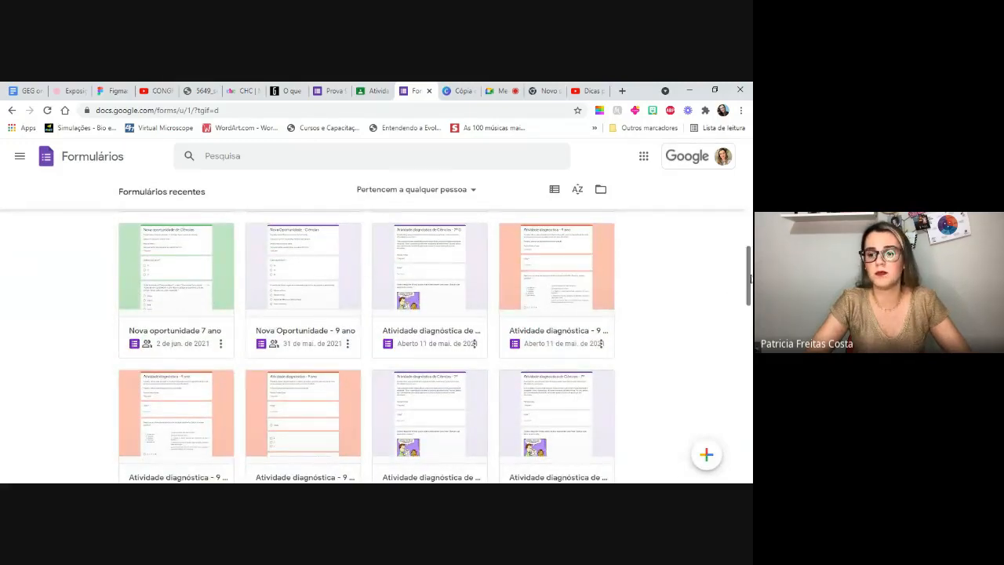
drag(750, 279, 738, 220)
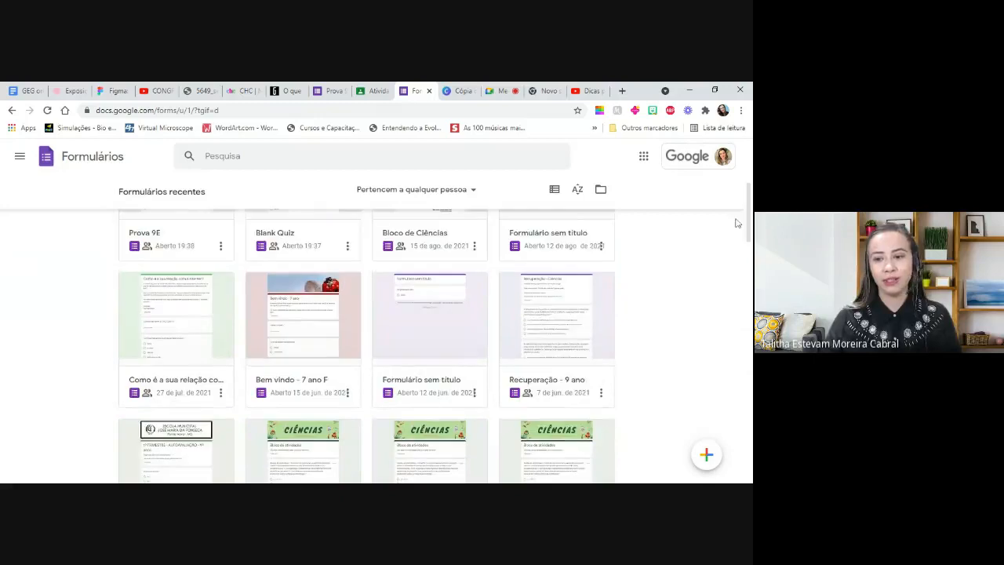
- Return to the Prova 9E form and show its questions
click(326, 91)
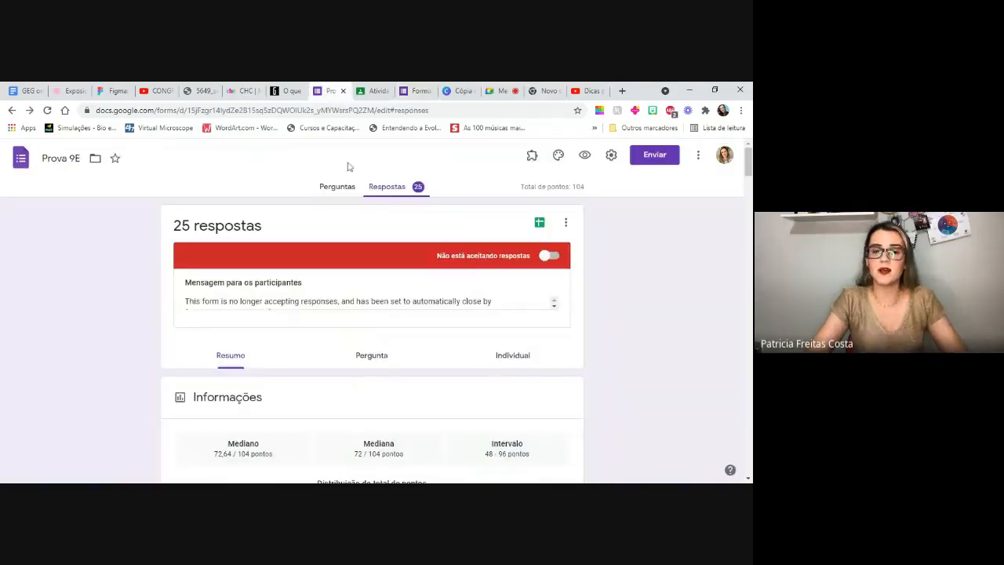
click(337, 187)
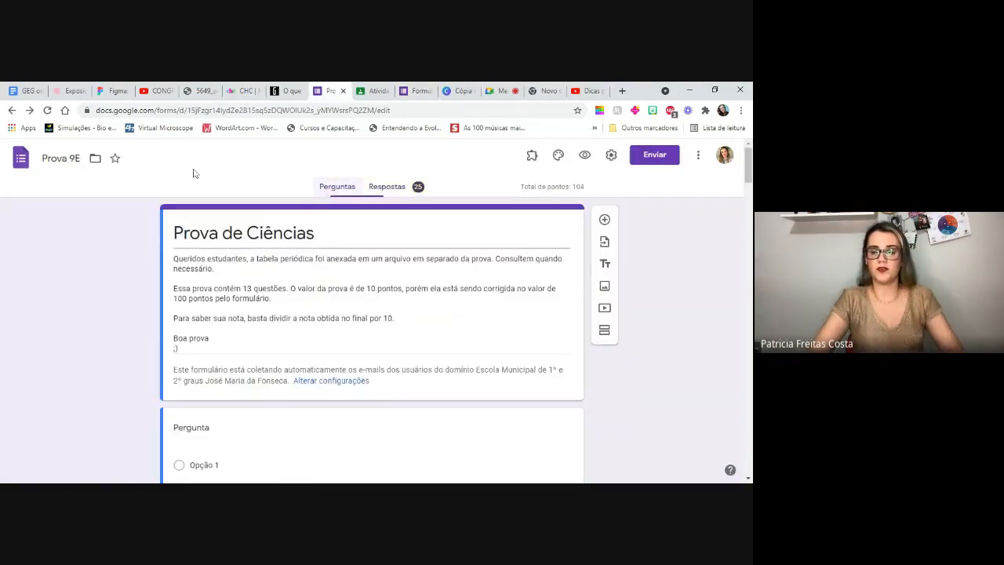
mouse_move(748, 167)
mouse_down()
mouse_move(749, 221)
mouse_move(750, 163)
mouse_up()
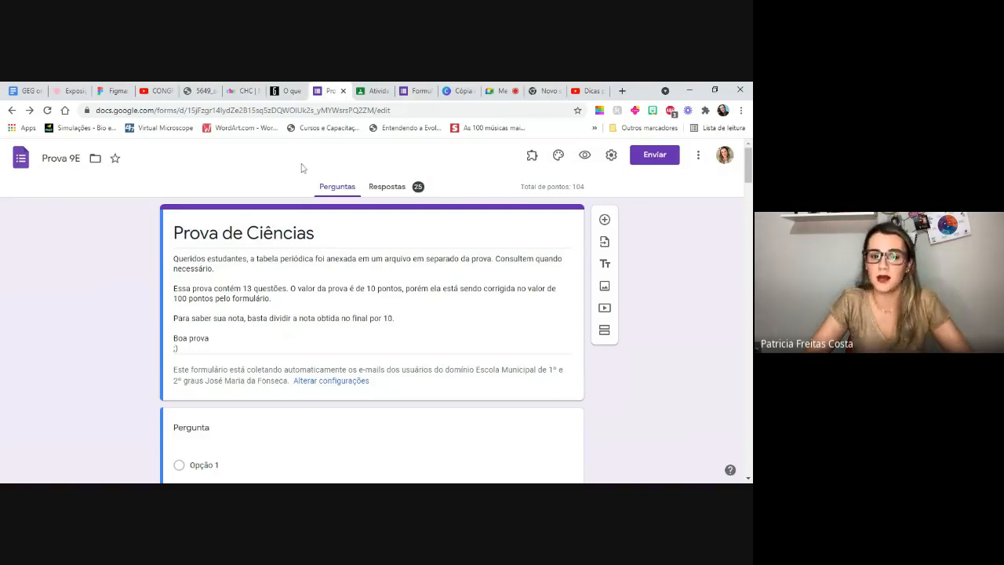
- Examine the Prova 9E response summary, covering the distribution of total points and the frequently missed questions
click(390, 194)
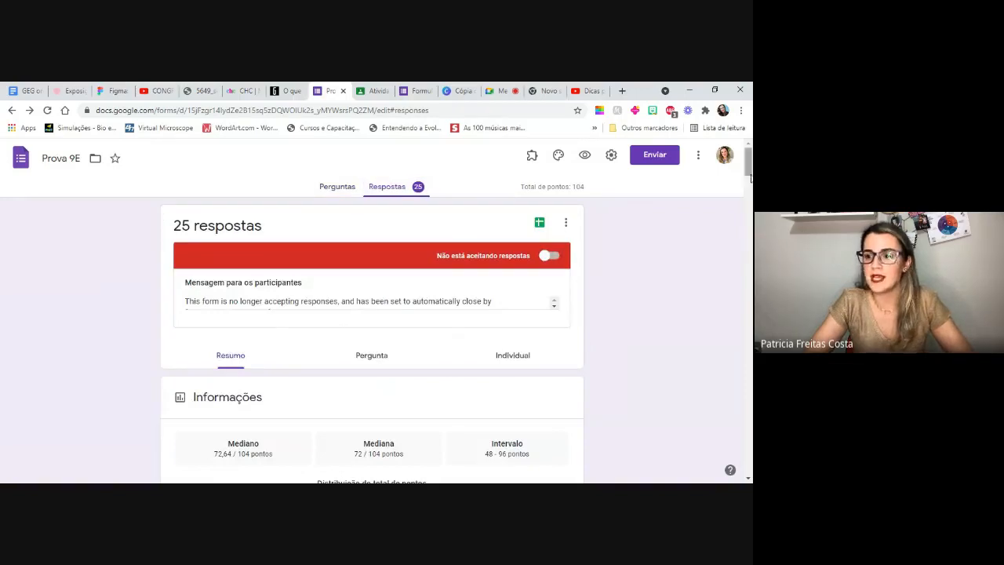
scroll(749, 168, down, 3)
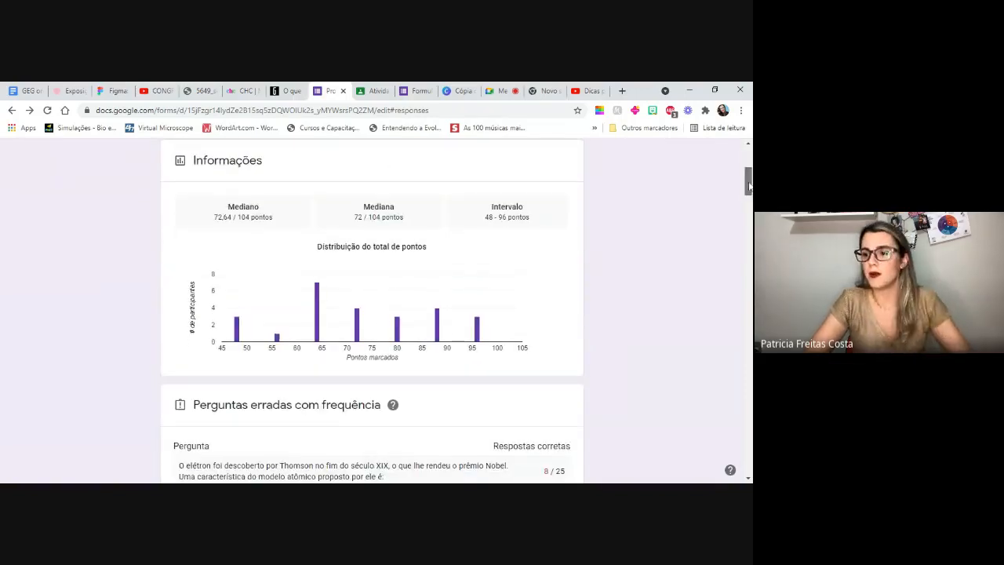
scroll(749, 174, up, 2)
scroll(749, 174, up, 3)
scroll(749, 180, down, 5)
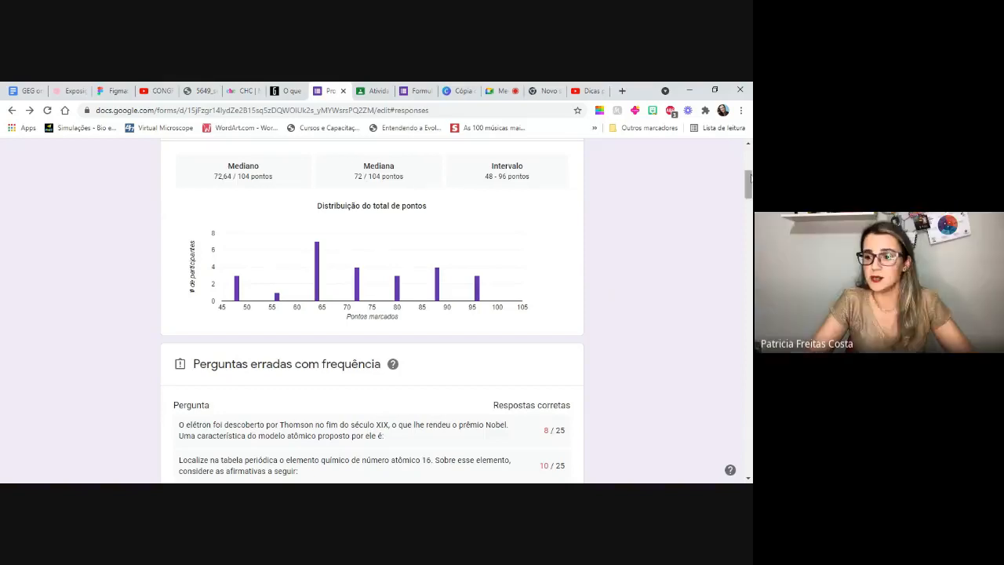
drag(751, 184, 751, 186)
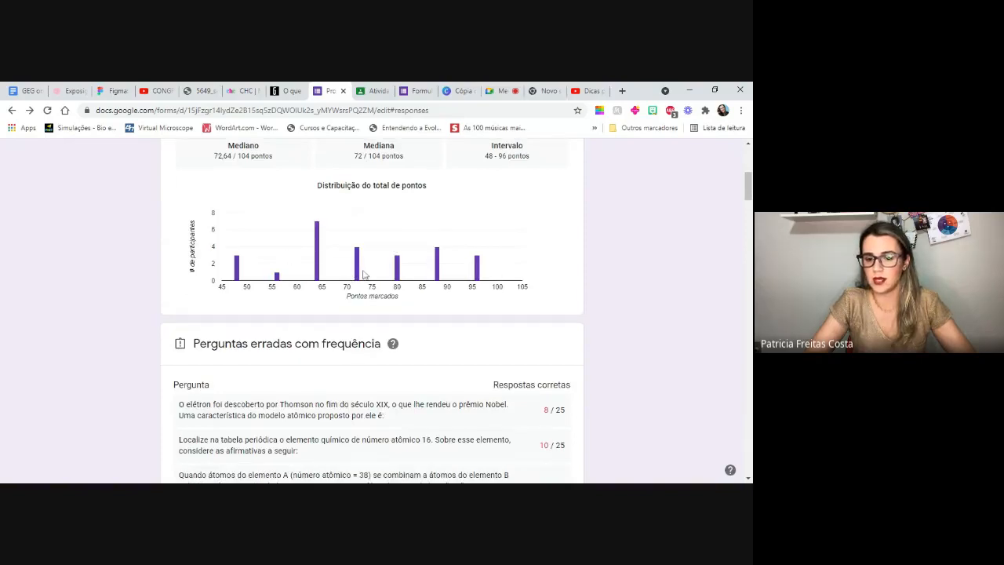
drag(749, 187, 749, 197)
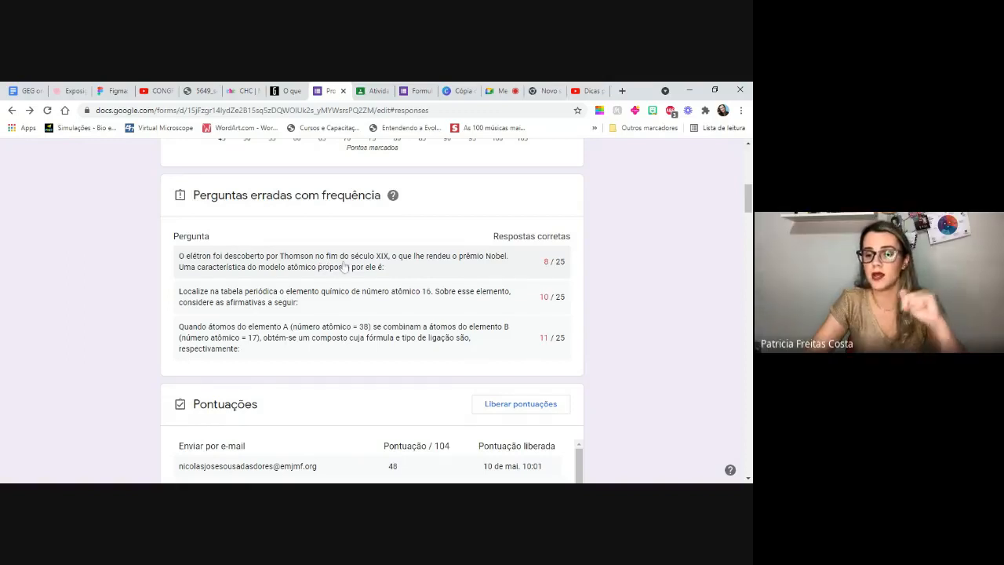
- Review the students' scores under "Pontuações" and the answer chart of the question about substances changing without altering composition
scroll(372, 310, down, 5)
scroll(239, 355, up, 3)
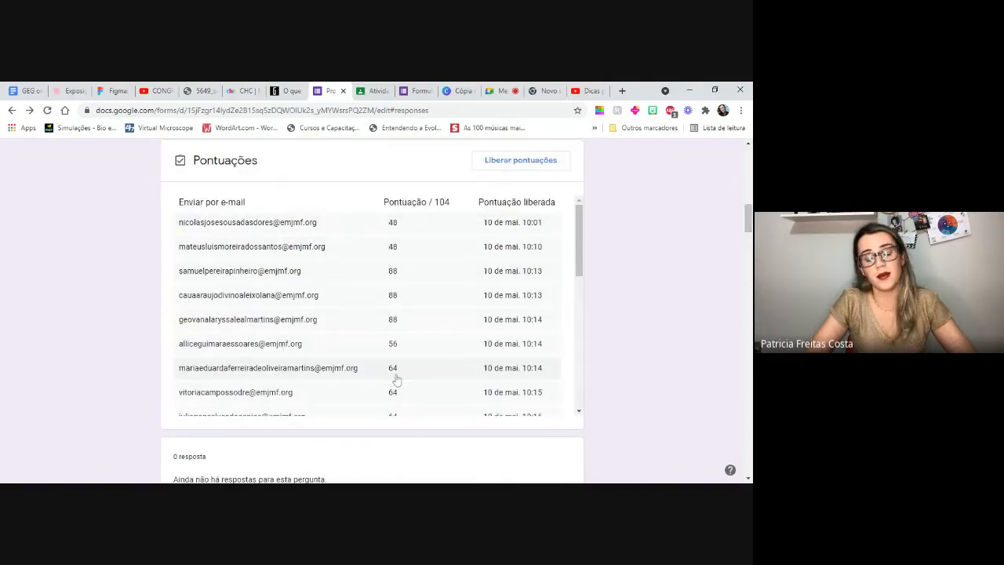
mouse_move(582, 228)
mouse_down()
mouse_move(577, 351)
mouse_move(578, 213)
mouse_up()
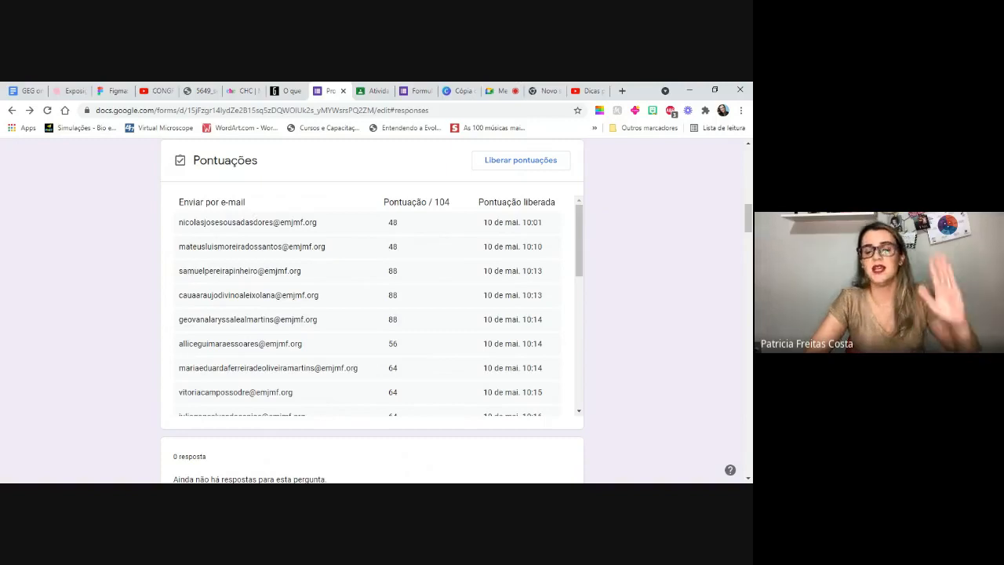
drag(751, 218, 749, 244)
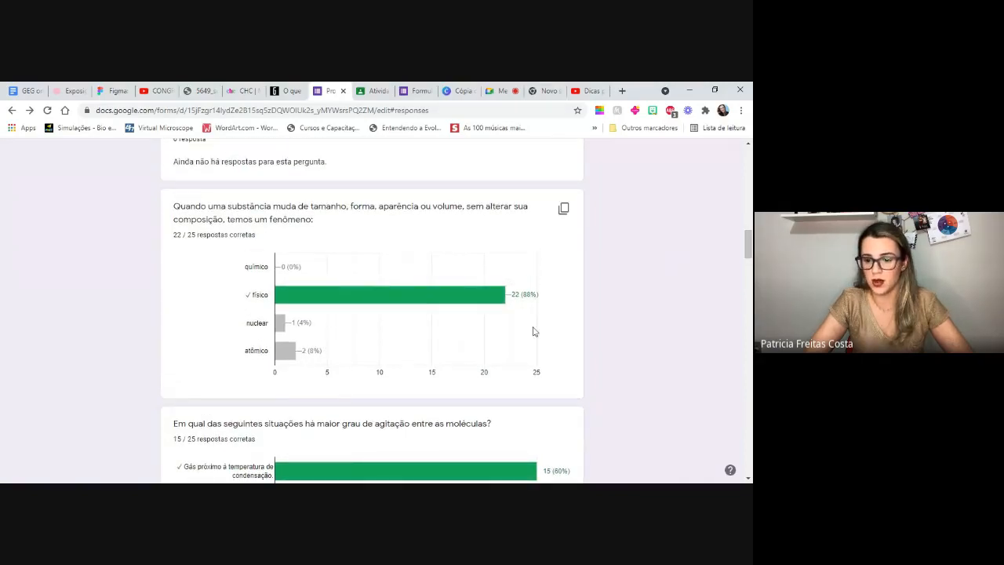
- Show the individual responses of Prova 9E and examine the first student's submission with its score
mouse_move(463, 293)
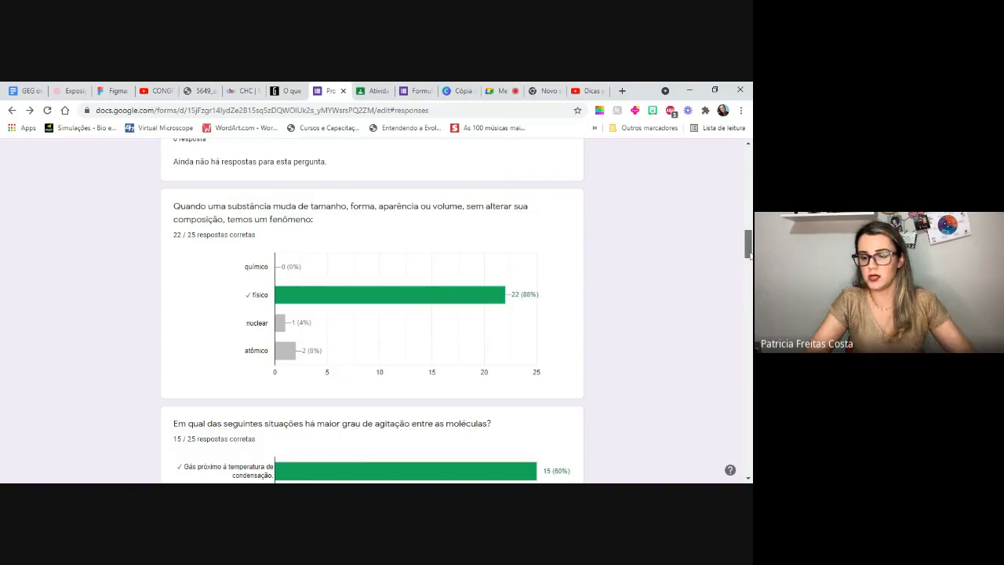
drag(751, 254, 751, 174)
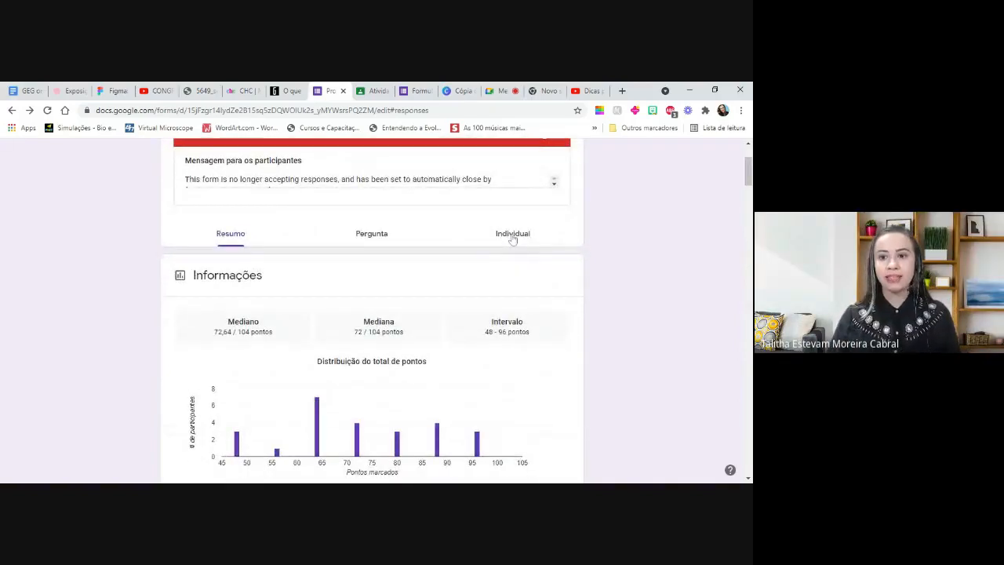
click(512, 233)
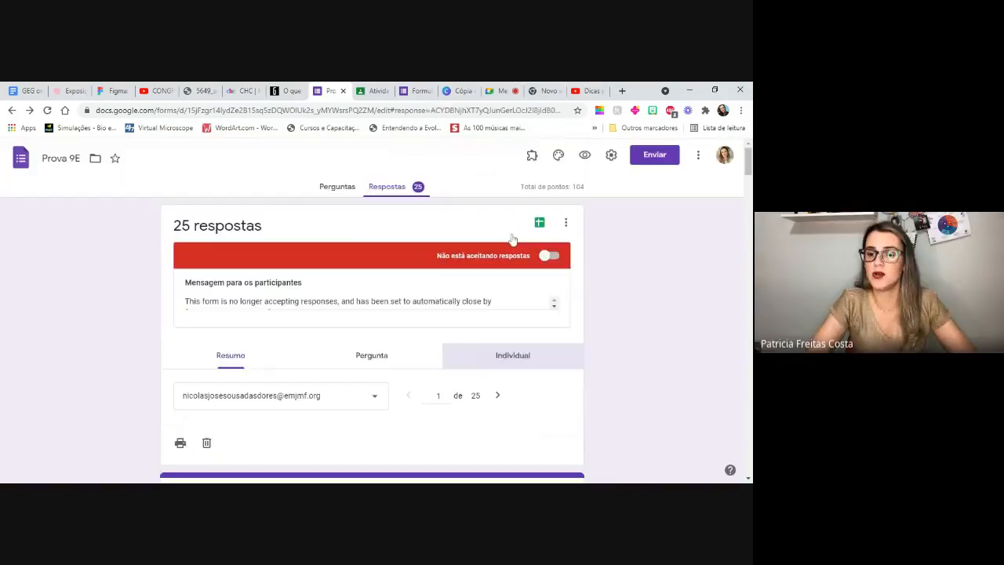
mouse_move(749, 161)
mouse_down()
mouse_move(750, 216)
mouse_move(751, 158)
mouse_up()
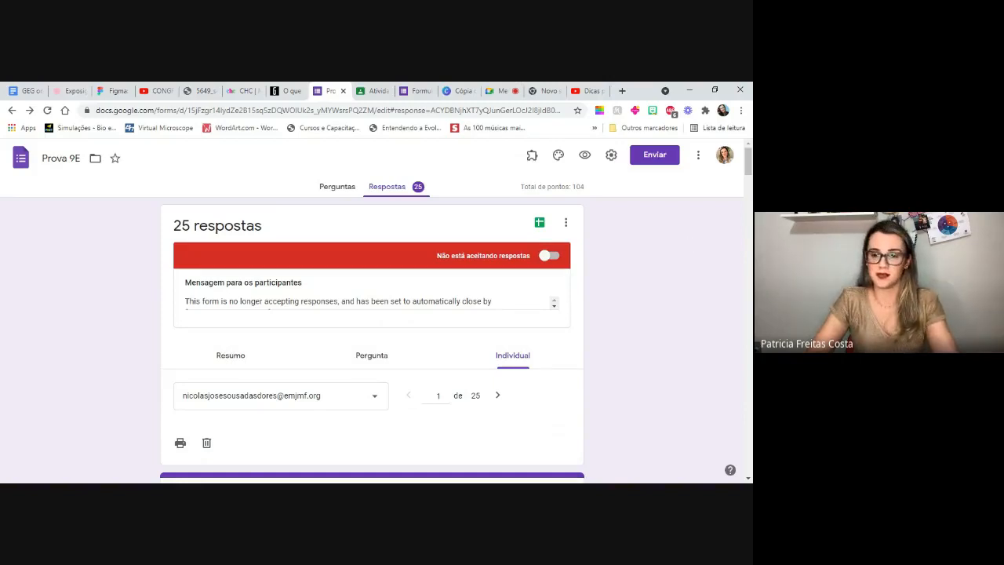
drag(751, 163, 750, 179)
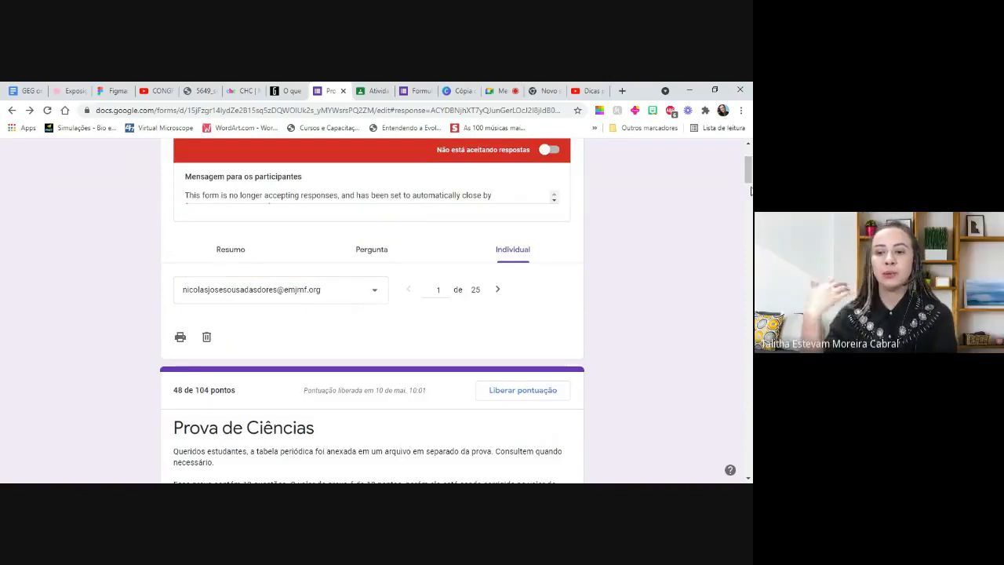
drag(750, 174, 747, 157)
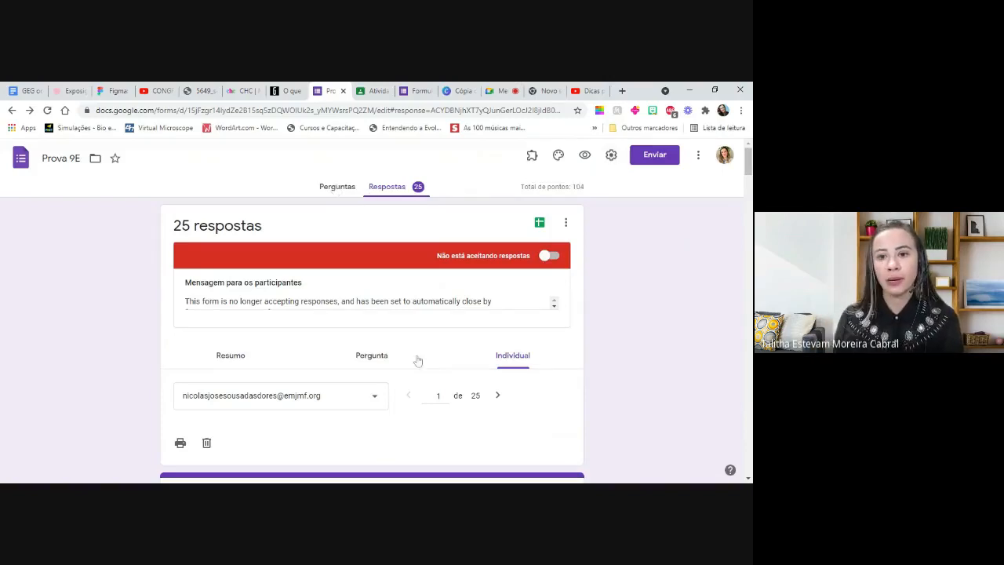
- Return to the response summary and review the frequently missed questions, the students' scores and the distribution of total points
click(240, 360)
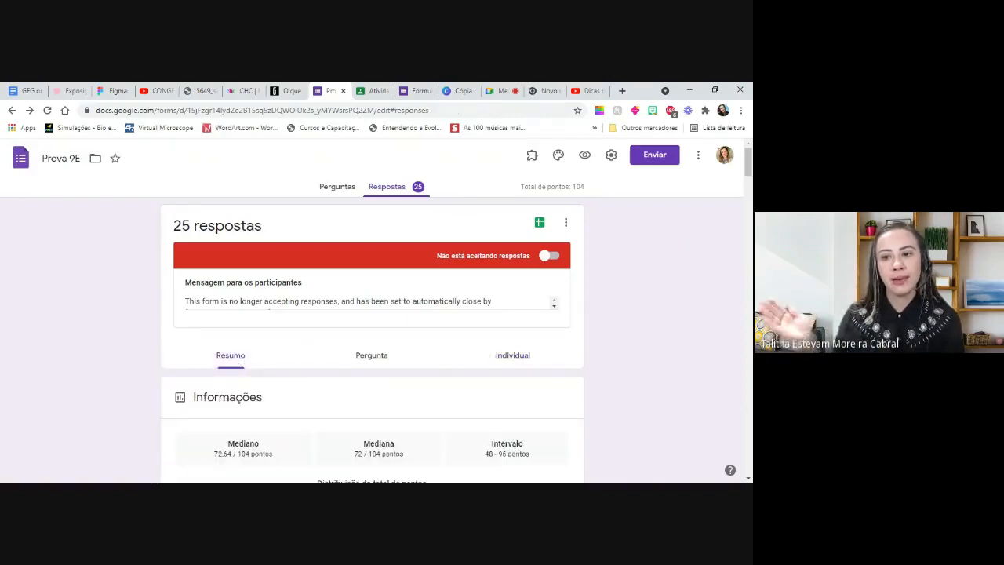
scroll(239, 325, down, 1)
drag(751, 180, 750, 213)
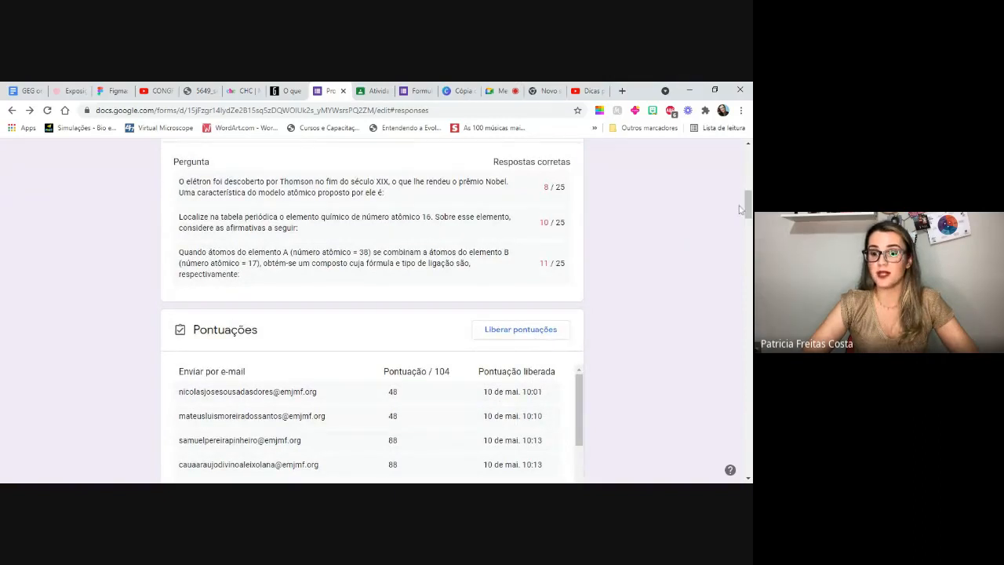
mouse_move(751, 210)
mouse_down()
mouse_move(751, 199)
mouse_move(749, 229)
mouse_up()
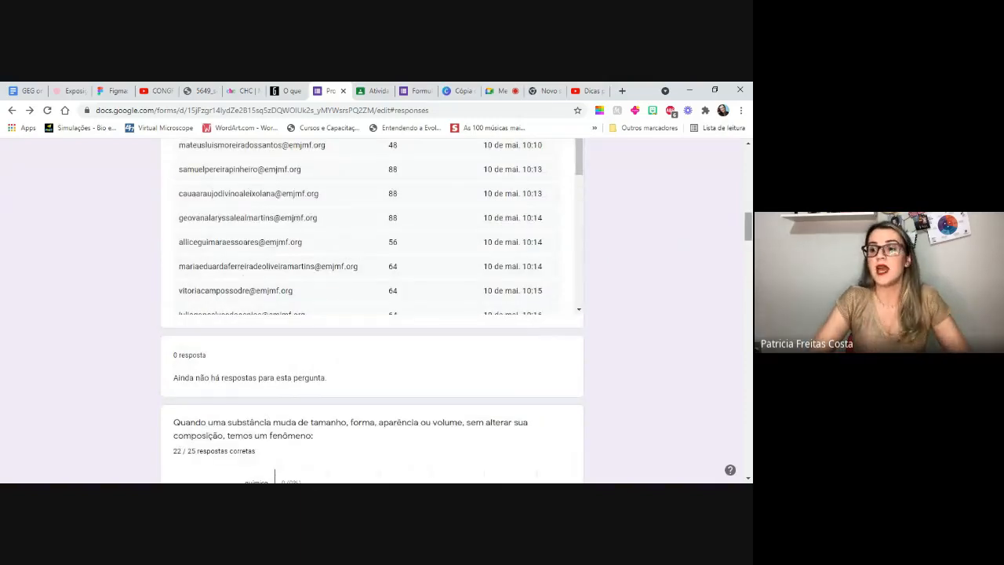
drag(749, 229, 749, 200)
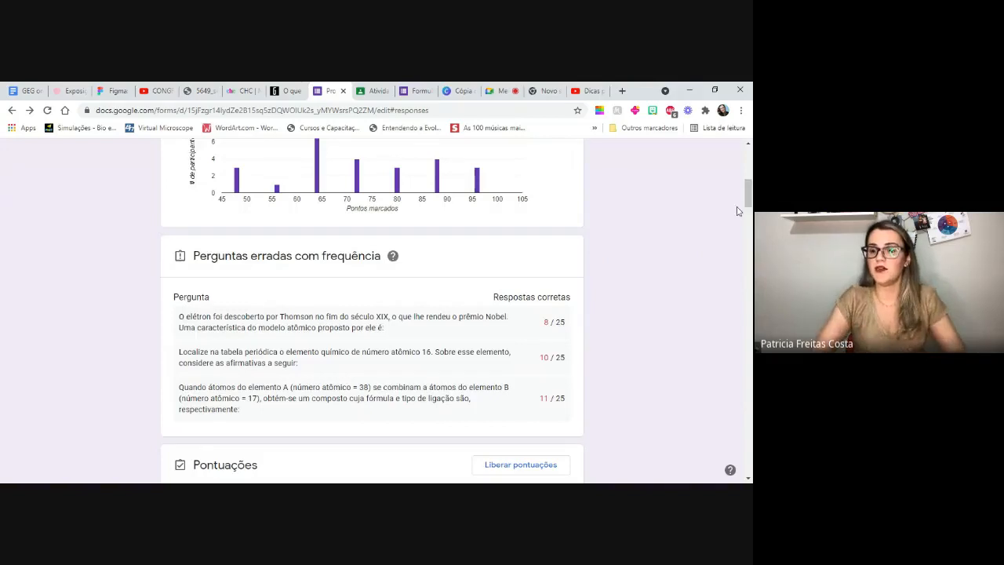
drag(748, 205, 750, 189)
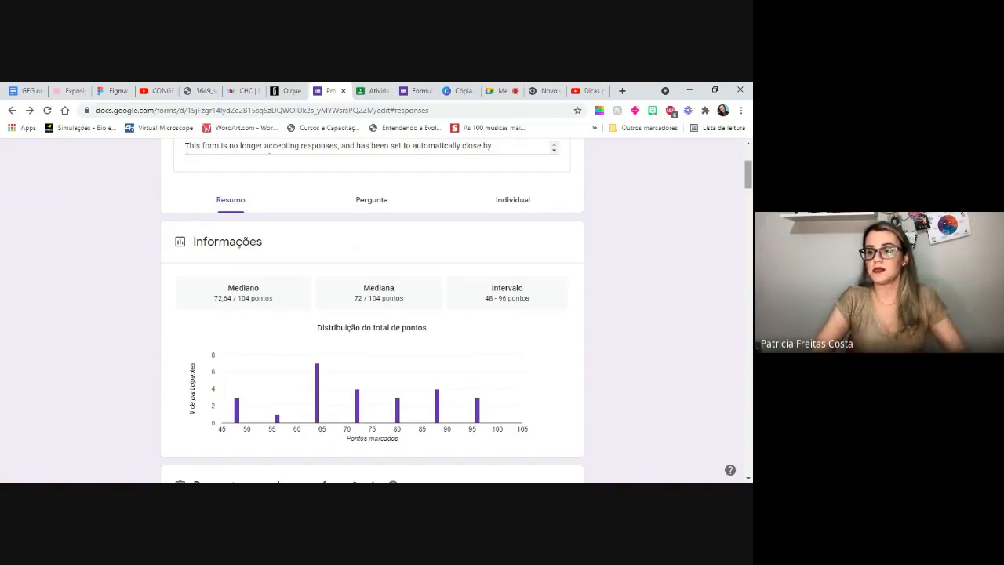
- Go through the score list again and examine the answer chart of the question about the greatest agitation between molecules
scroll(372, 314, down, 4)
scroll(372, 314, down, 2)
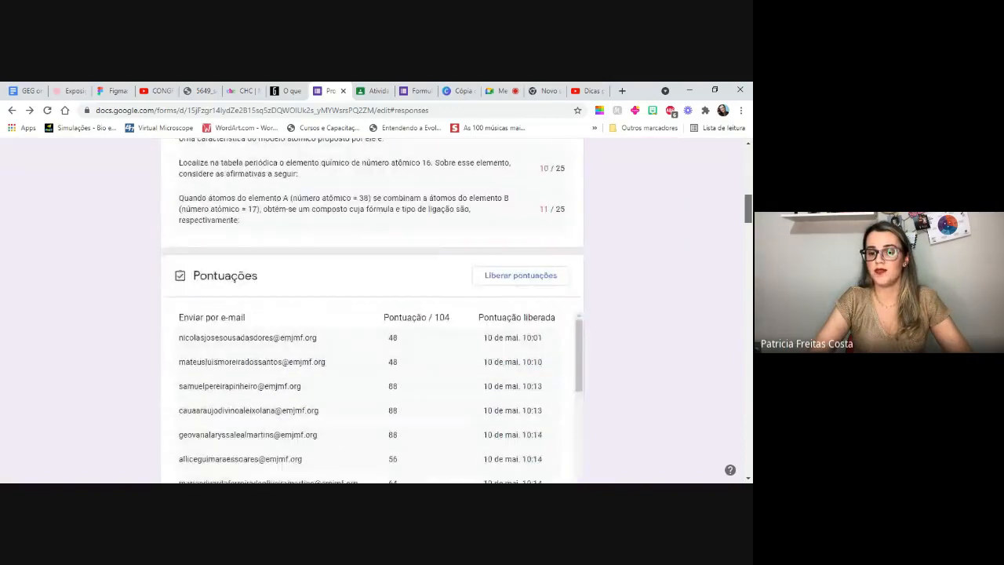
scroll(411, 235, down, 2)
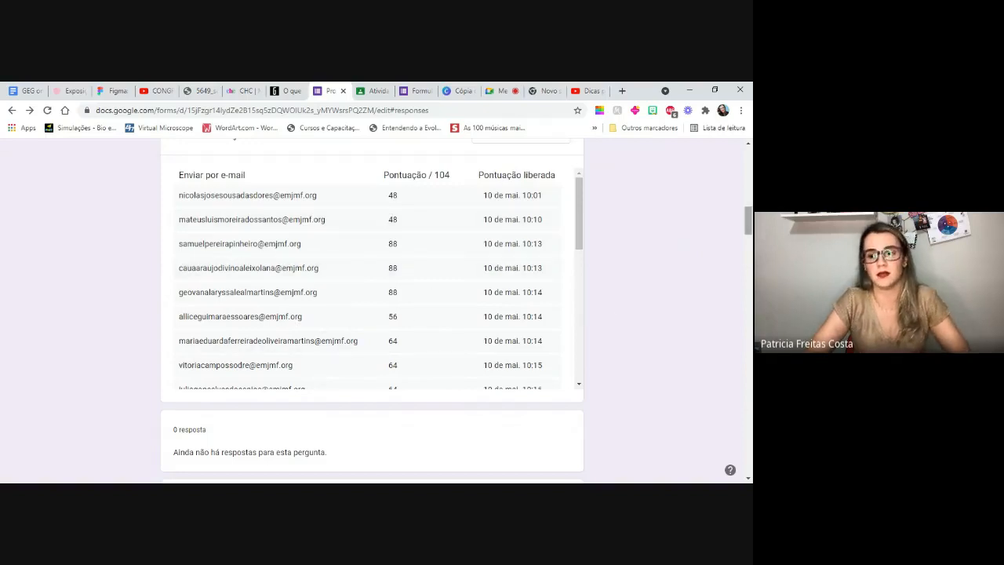
drag(750, 217, 749, 261)
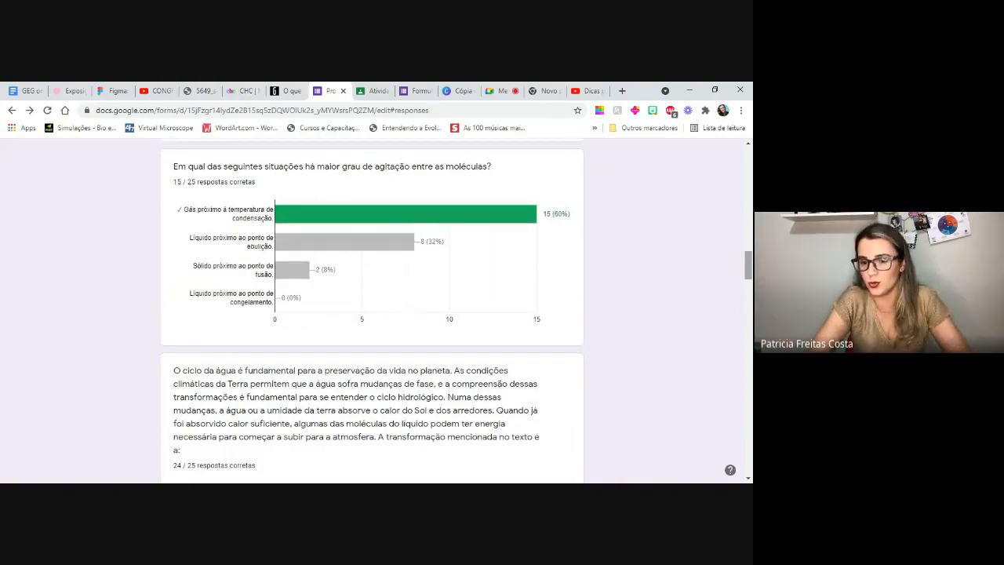
drag(750, 265, 749, 147)
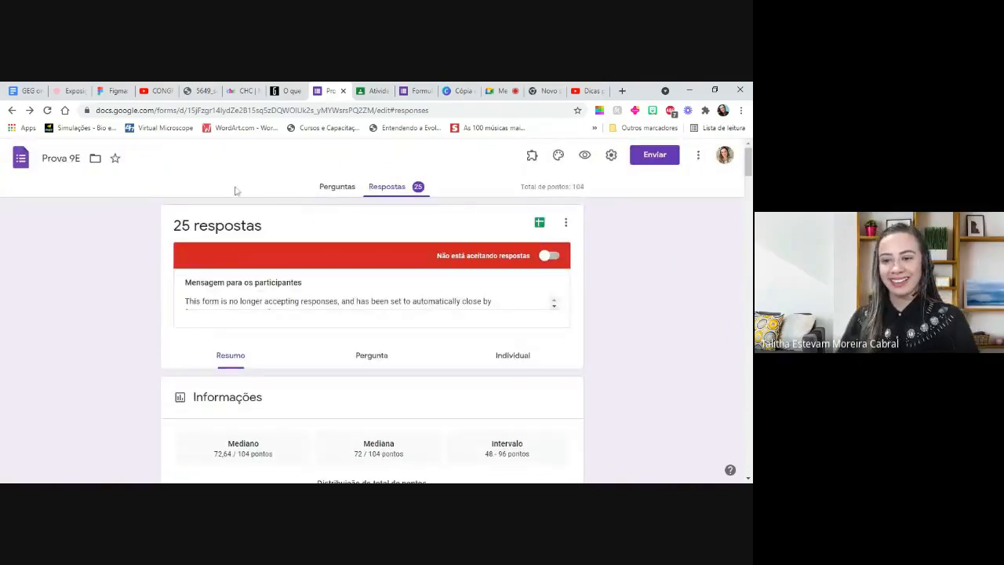
- Browse the recent forms on the Forms home page and open "Como é a sua relação com a internet?"
click(415, 90)
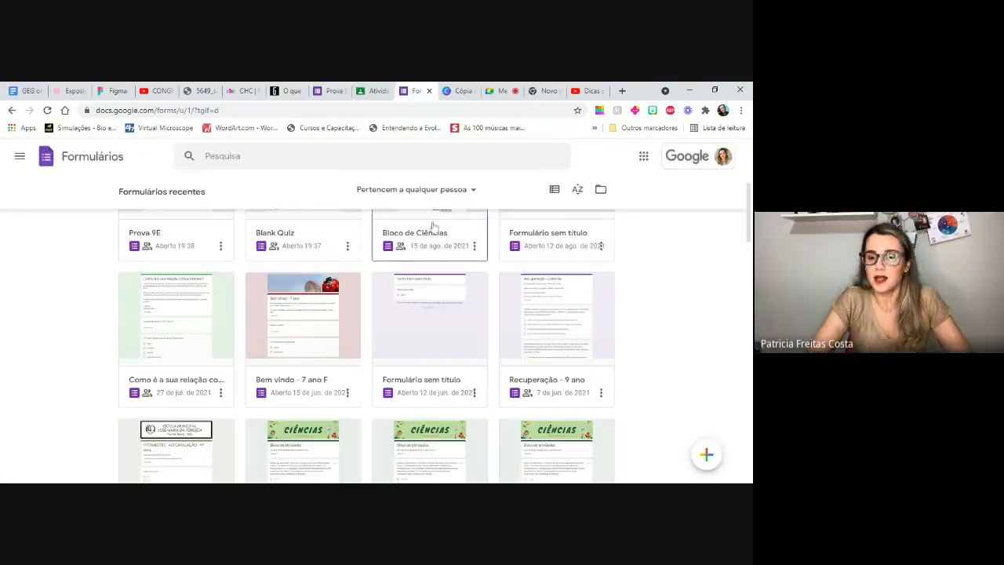
drag(750, 227, 748, 379)
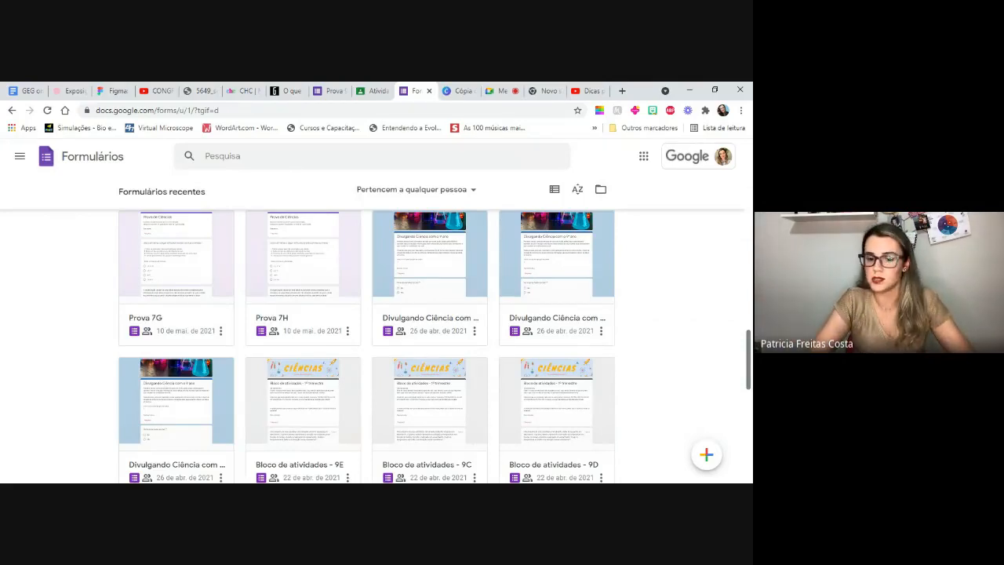
scroll(367, 345, down, 2)
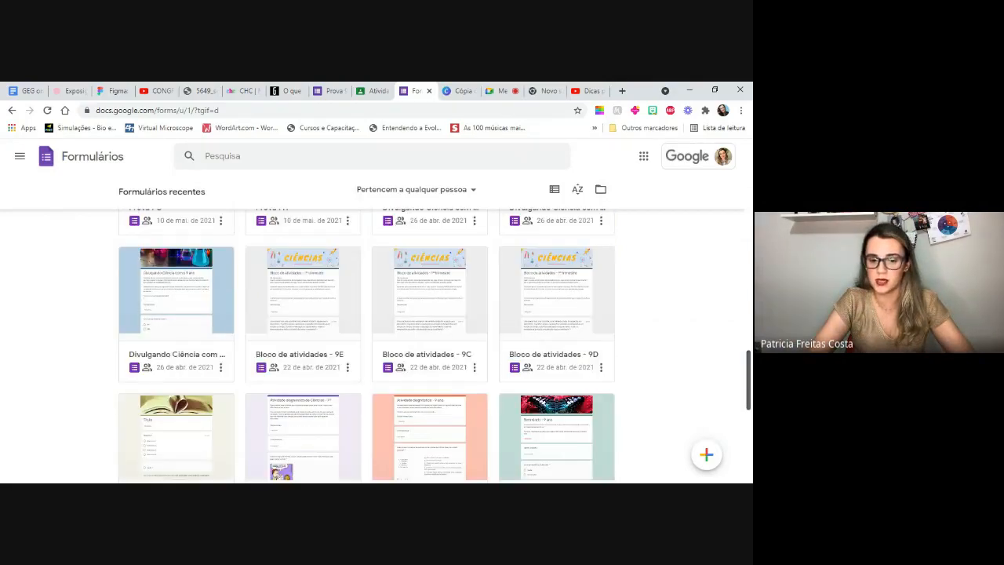
scroll(366, 345, down, 2)
scroll(367, 345, up, 10)
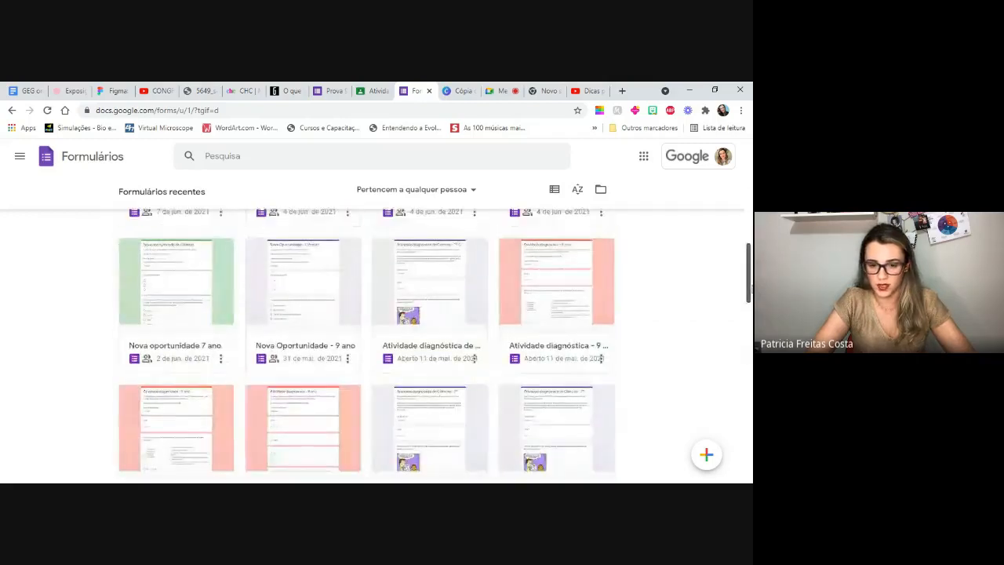
scroll(474, 357, down, 6)
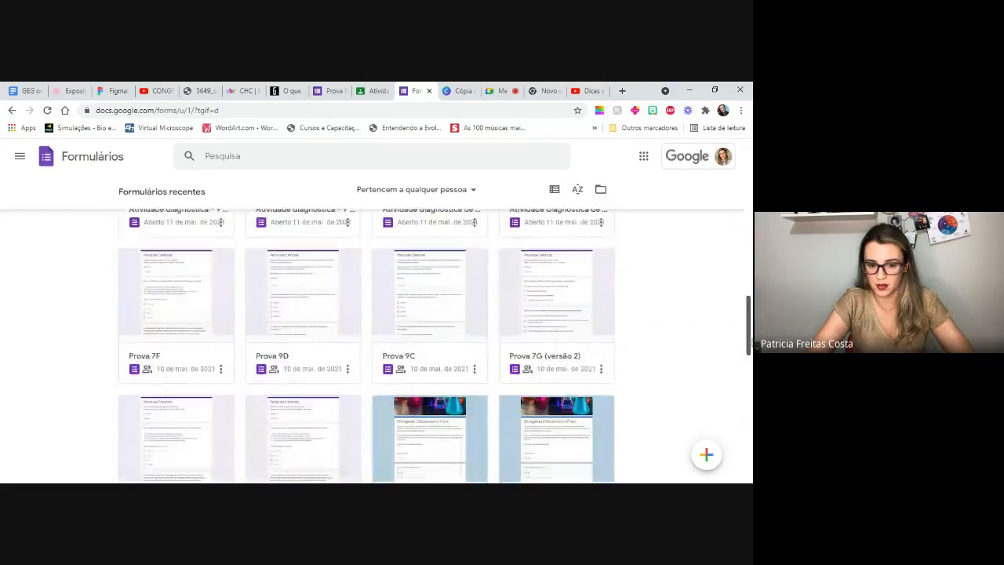
drag(752, 357, 724, 249)
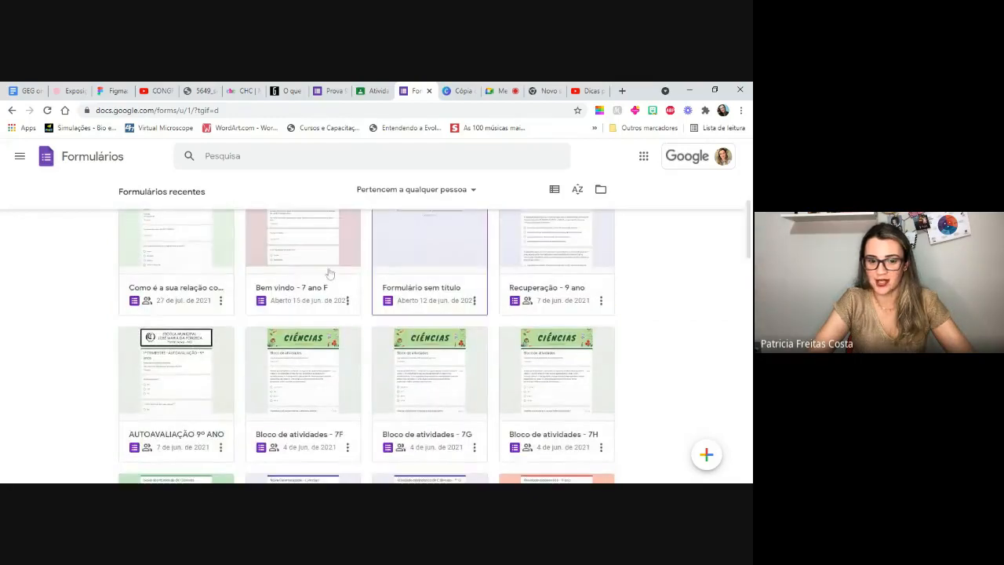
click(157, 248)
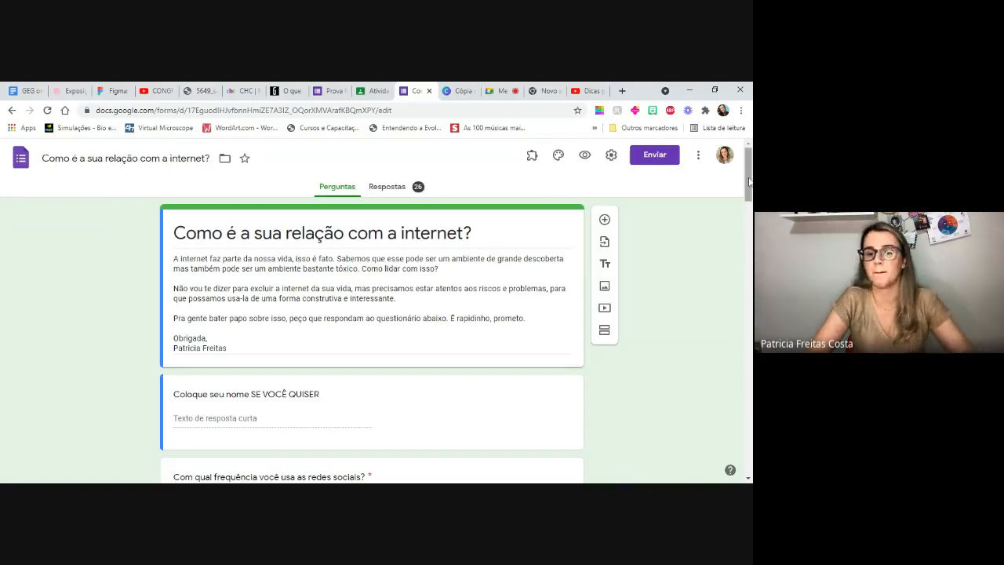
- Show the internet survey's response summary and view the charts on social media frequency and on verifying information before sharing
drag(750, 181, 750, 153)
click(390, 187)
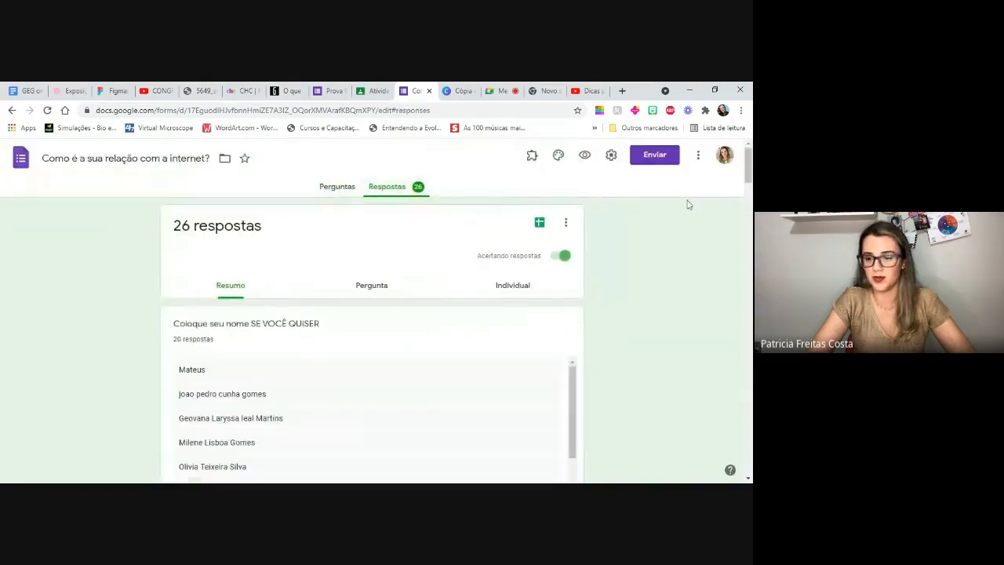
drag(750, 167, 749, 217)
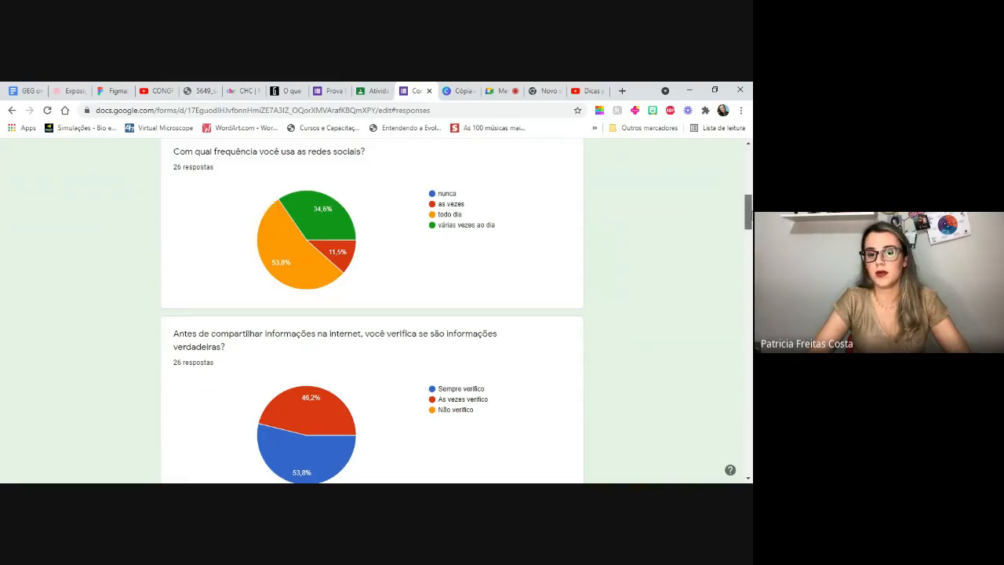
- Review the open answers to "O que você mais gosta de fazer quando está de bobeira na internet?" and return to the summary's beginning
drag(749, 213, 750, 382)
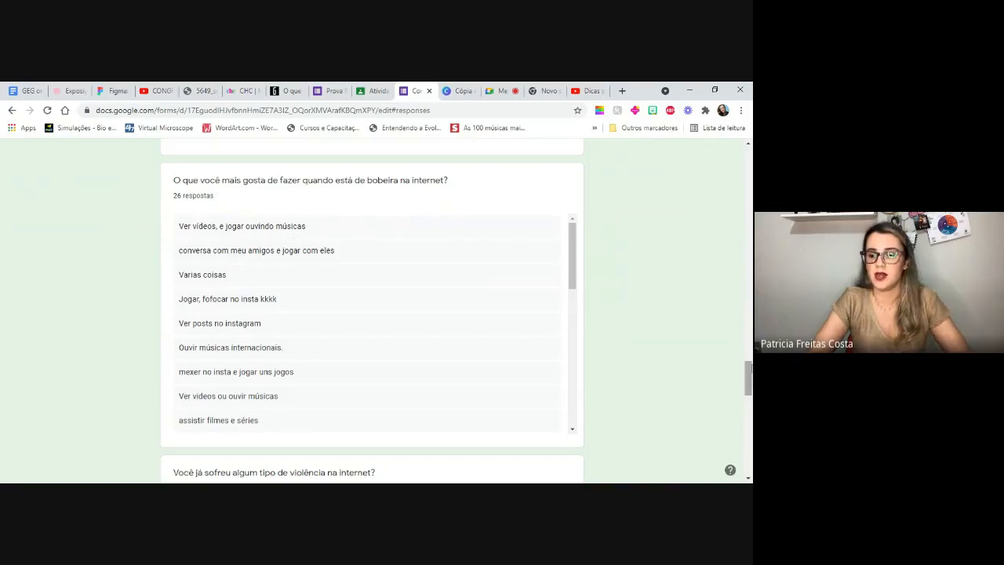
drag(751, 369, 751, 379)
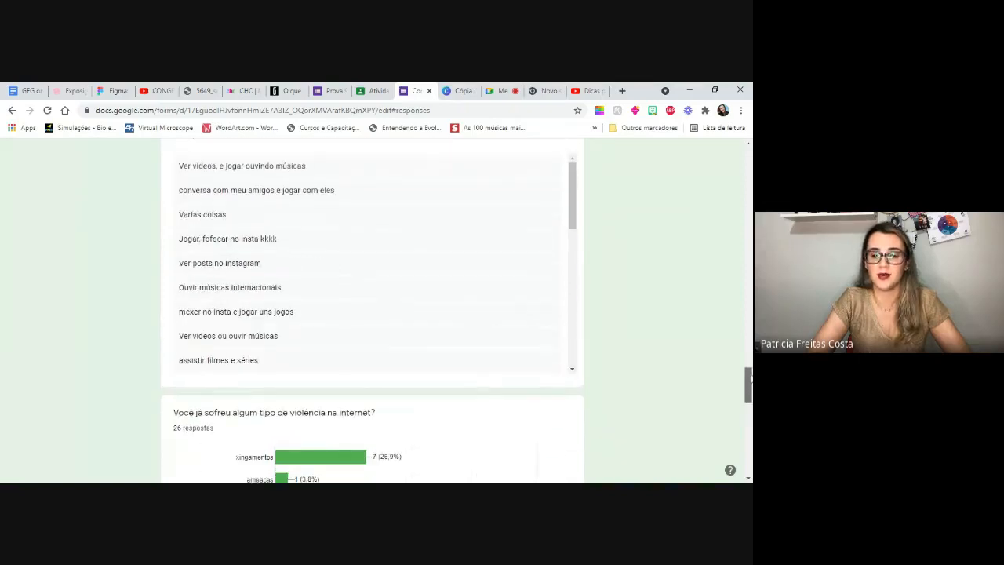
mouse_move(572, 205)
mouse_down()
mouse_move(583, 347)
mouse_move(581, 210)
mouse_up()
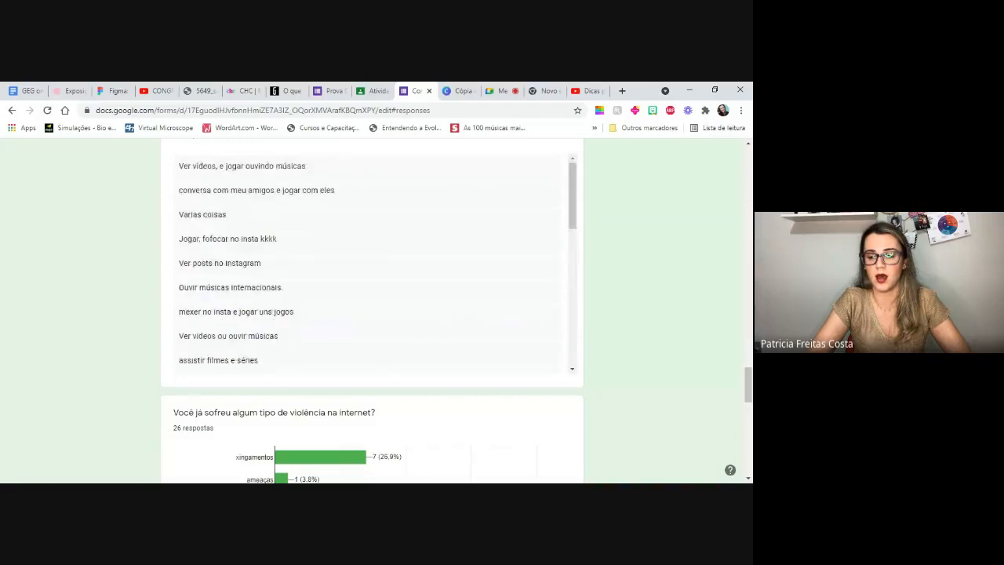
drag(750, 384, 750, 157)
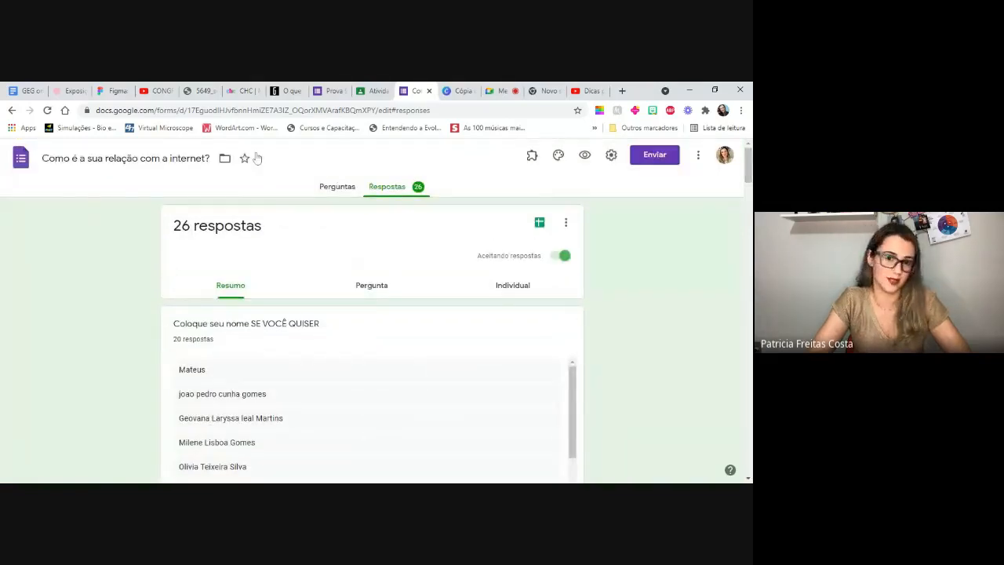
- Switch to the Canva presentation and advance to the closing slide "E ai prof, gostou dessa aula?"
click(460, 91)
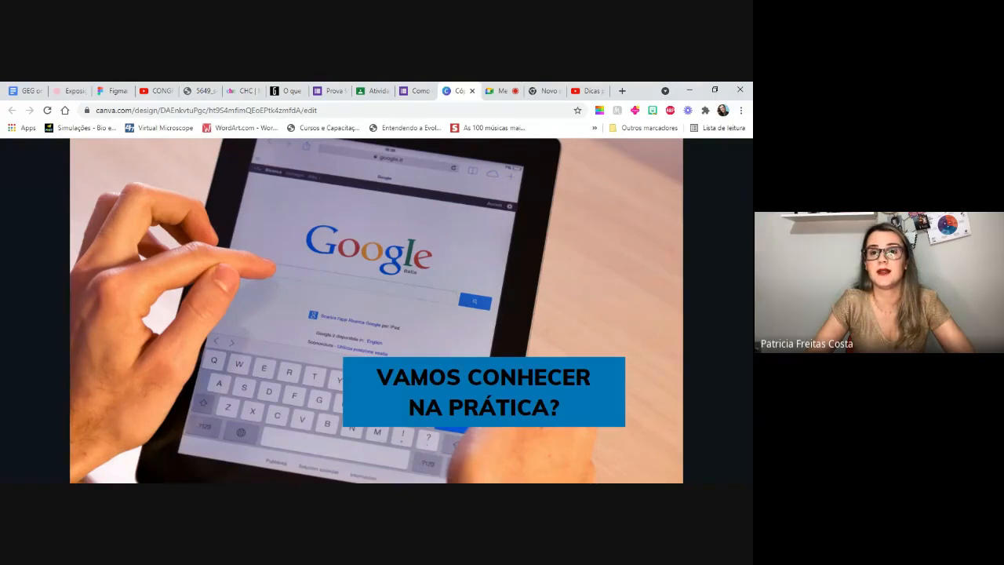
key(Right)
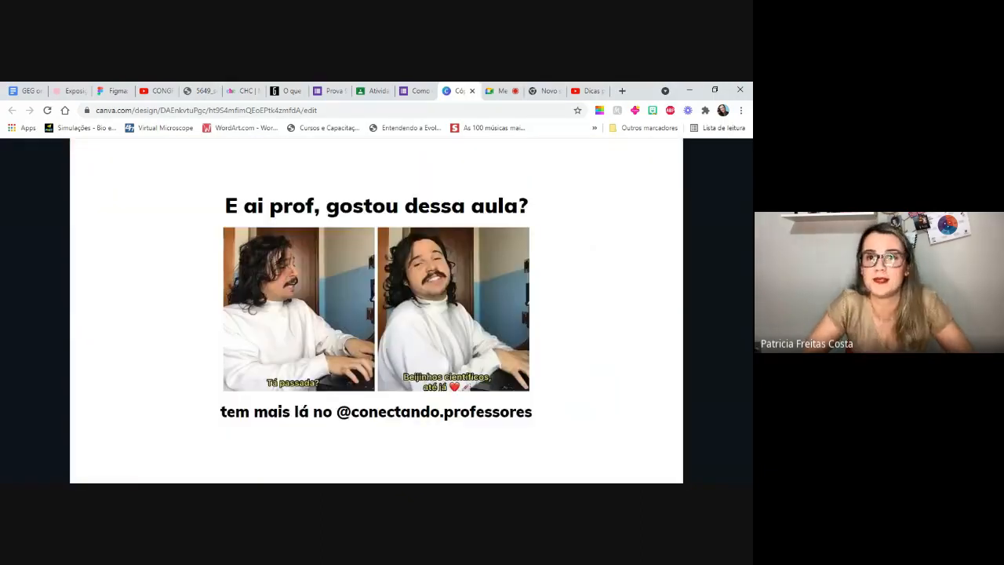